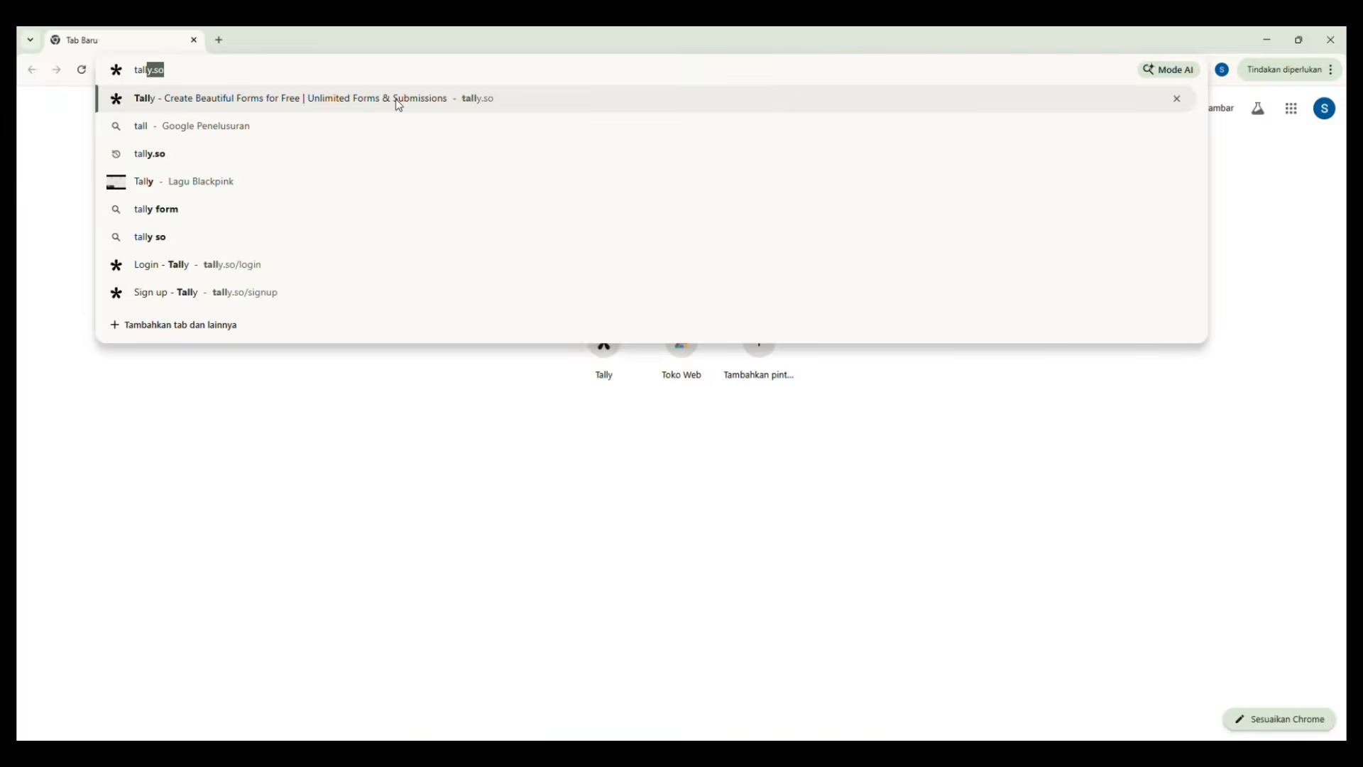
- Open tally.so and sign up for a new account with the available Google account
type("ly.so")
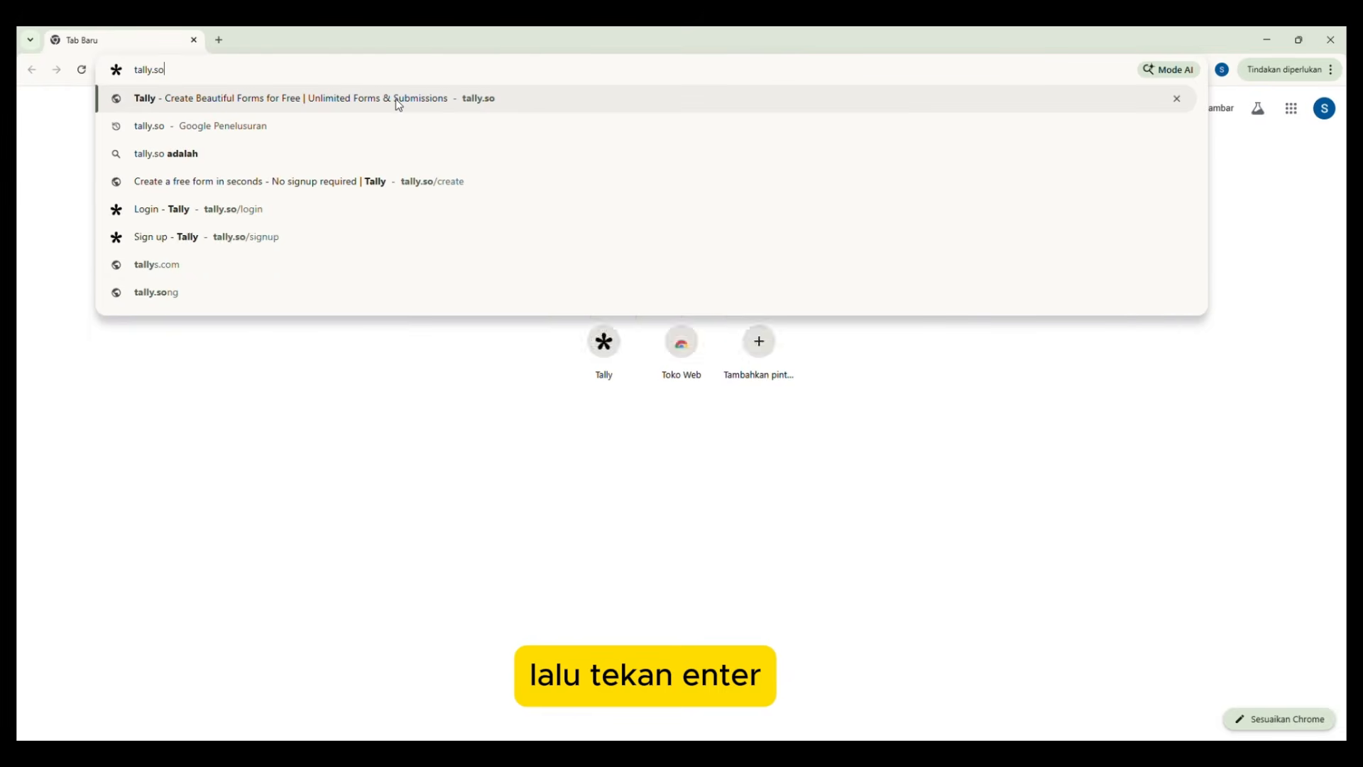
key("Return")
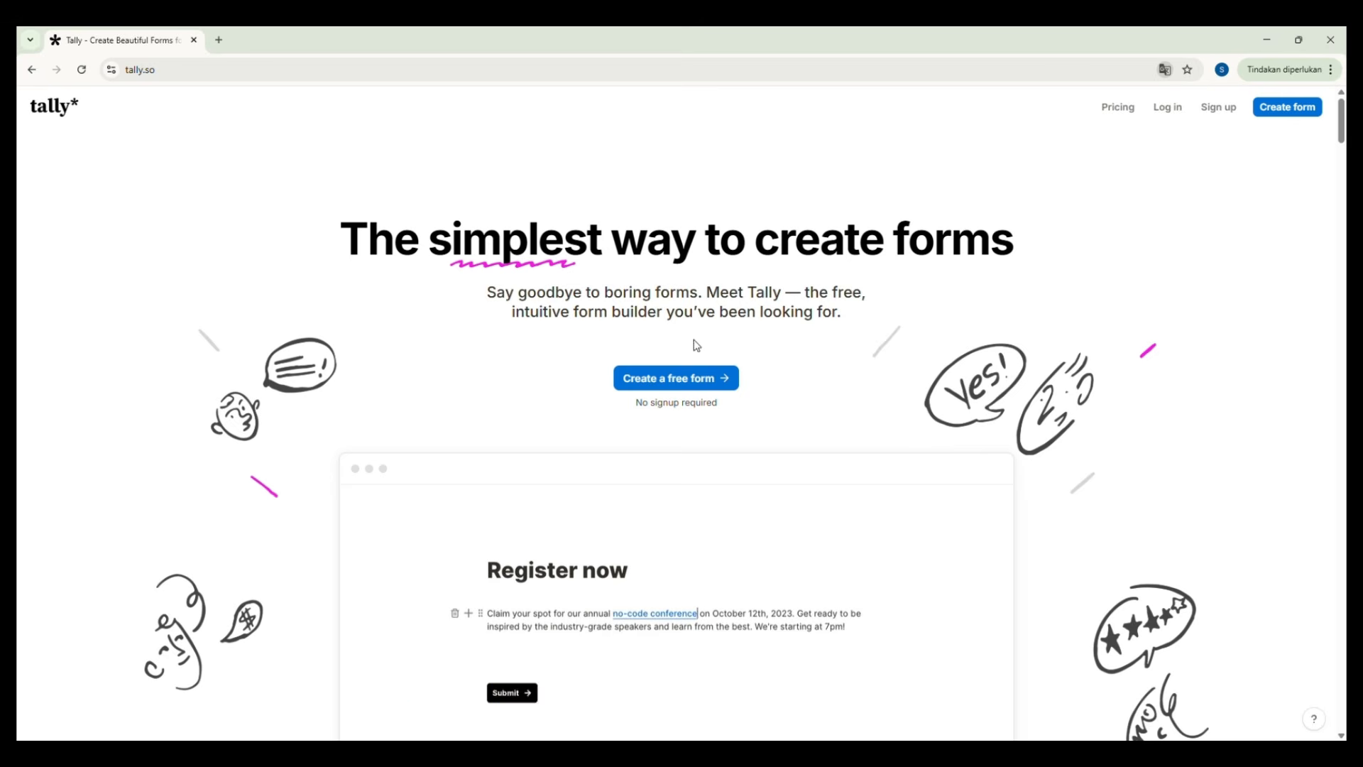
left_click(1168, 107)
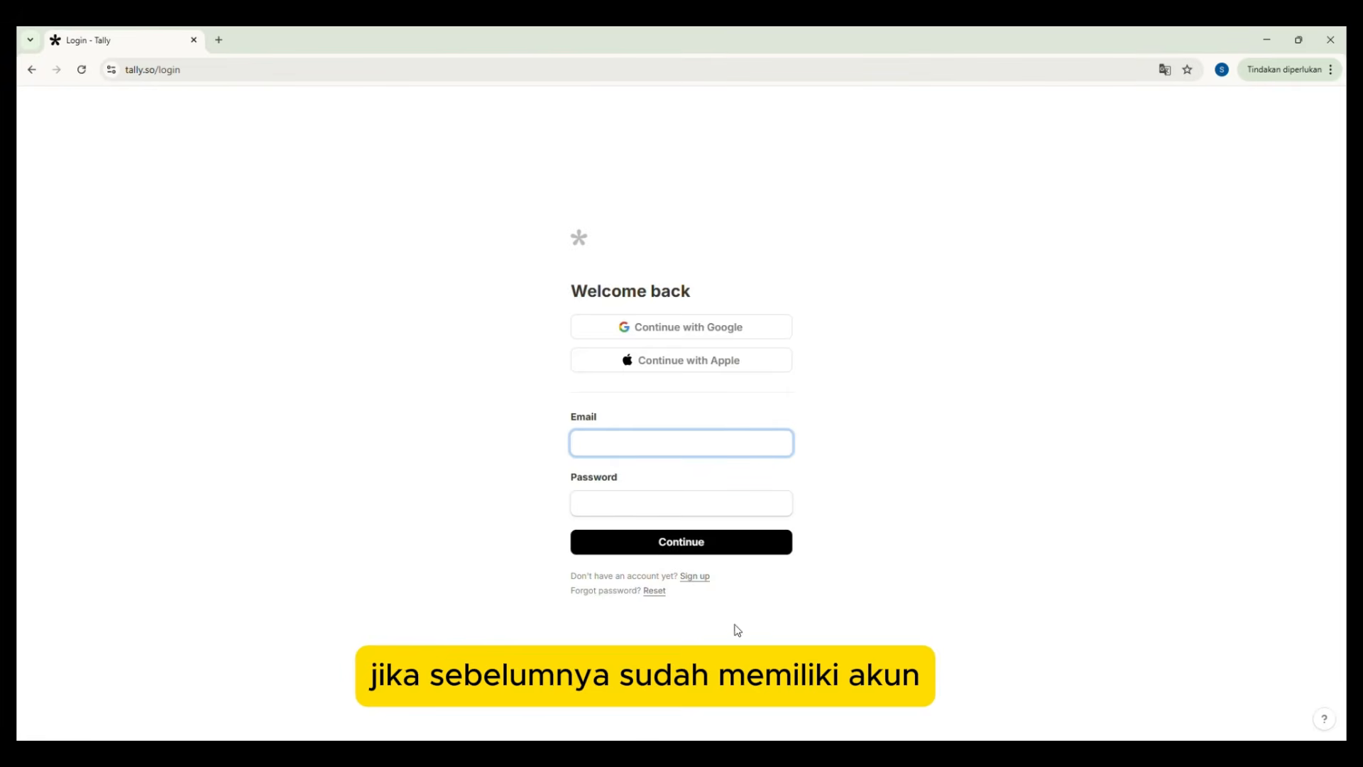
left_click(701, 579)
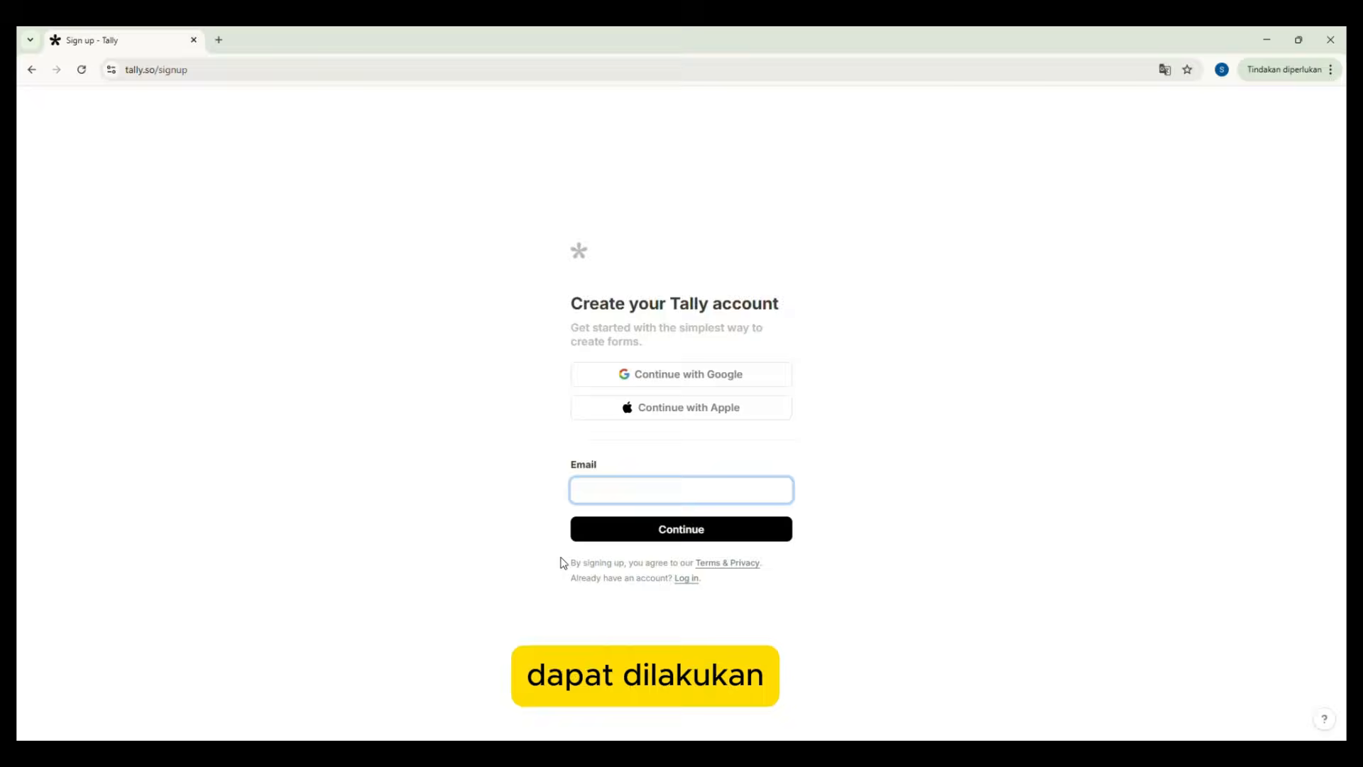
left_click(649, 384)
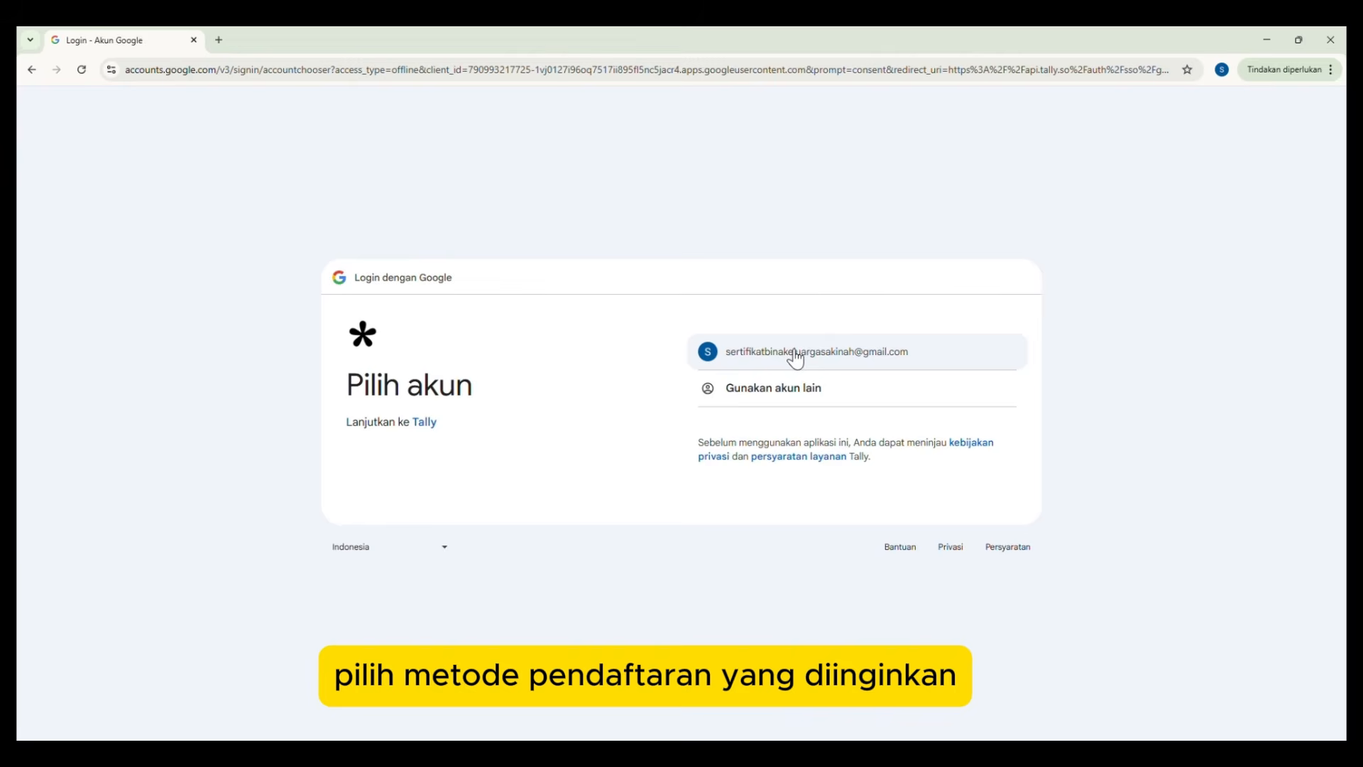
left_click(796, 355)
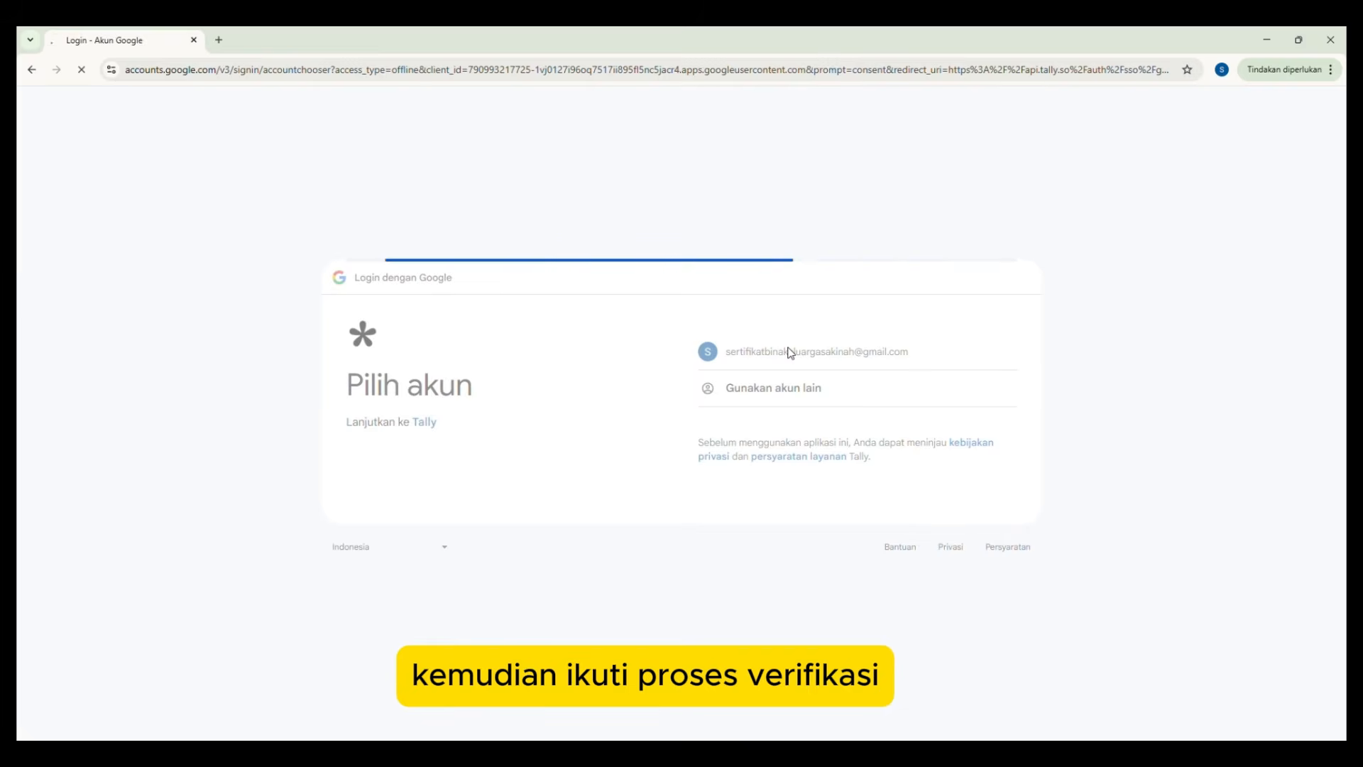
left_click(916, 539)
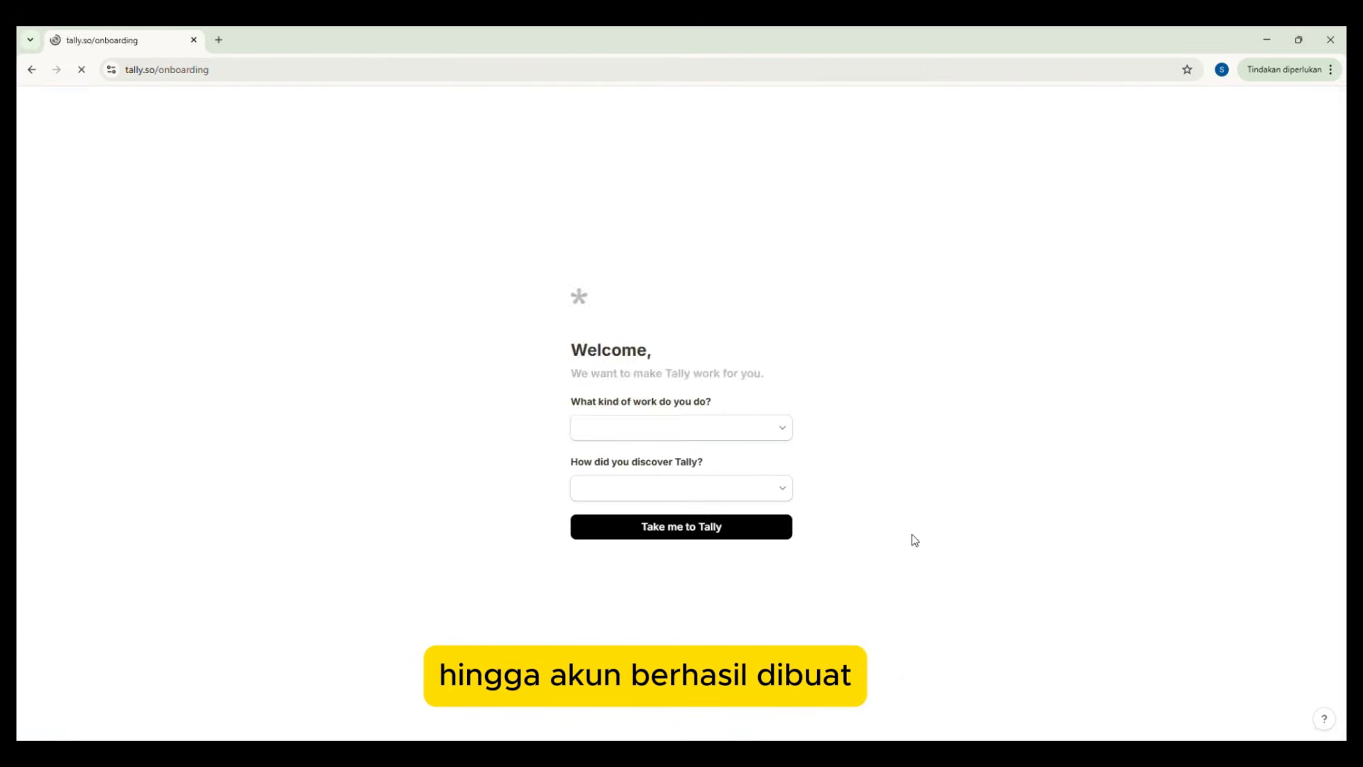
- Complete the onboarding questions with IT as the kind of work, Team member as the role and a discovery source, and continue to the dashboard
left_click(737, 428)
left_click_drag(785, 267, 786, 343)
left_click(710, 264)
left_click(734, 458)
left_click(723, 545)
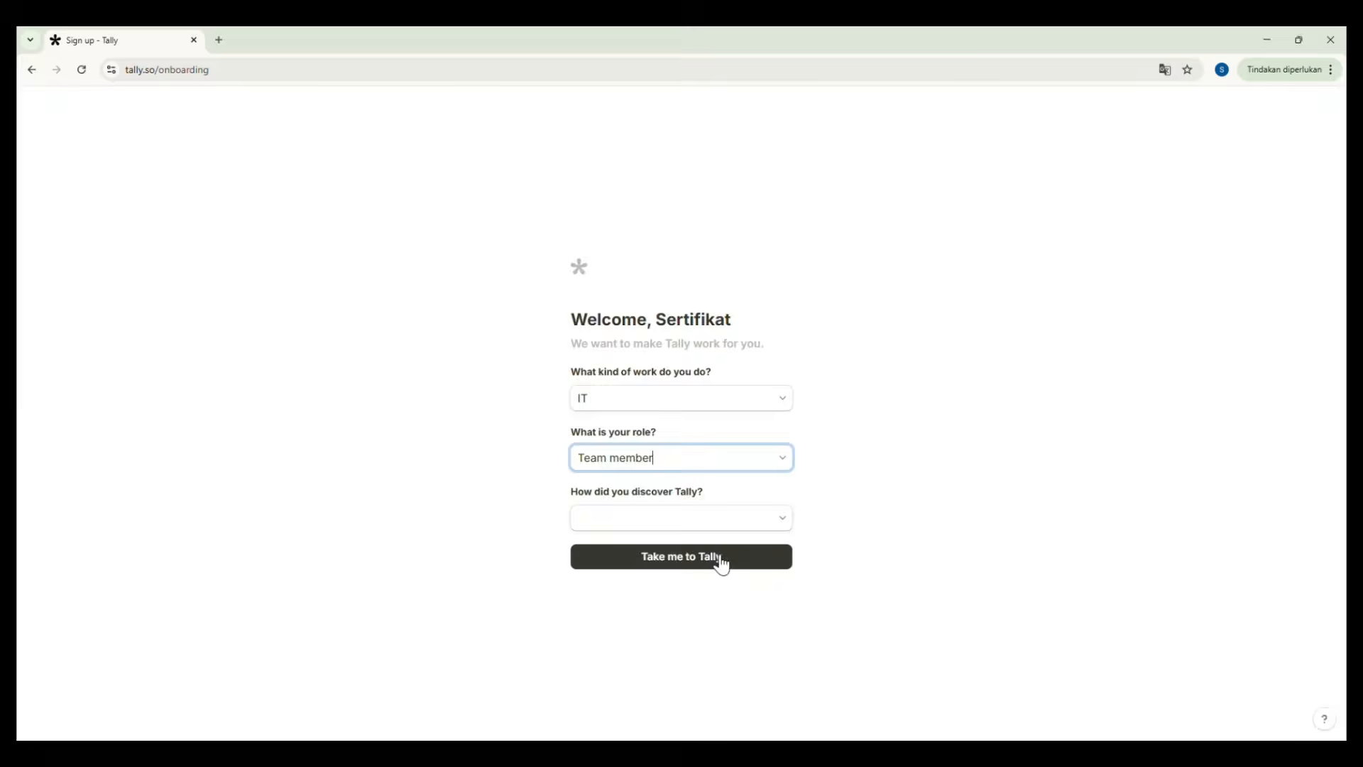
left_click(721, 517)
left_click(703, 183)
left_click(718, 558)
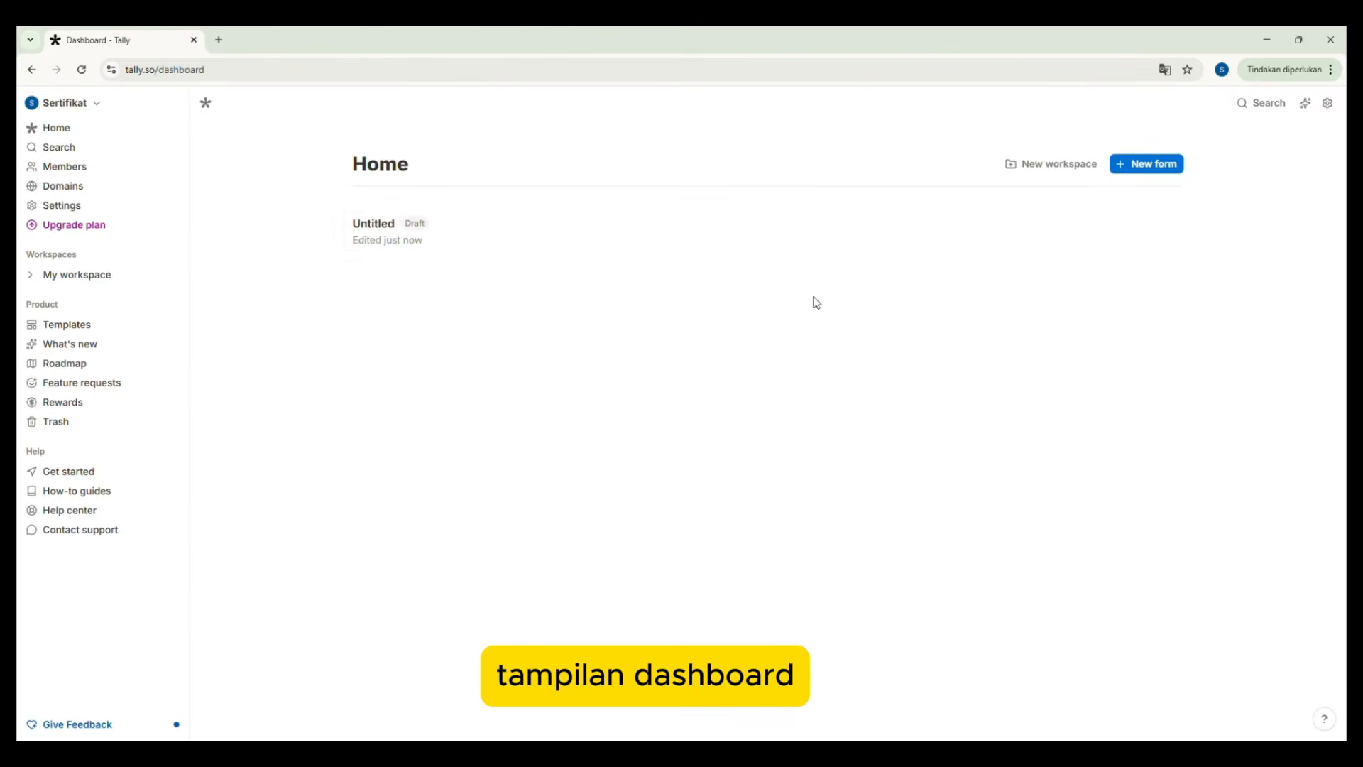
- Create a new form from scratch titled "FORMULIR LAPORAN HASIL PELAKSANAAN BIMBINGAN KELUARGA SAKINAH PADA BULAN RAMADHAN 1447H/2026M"
left_click(1159, 170)
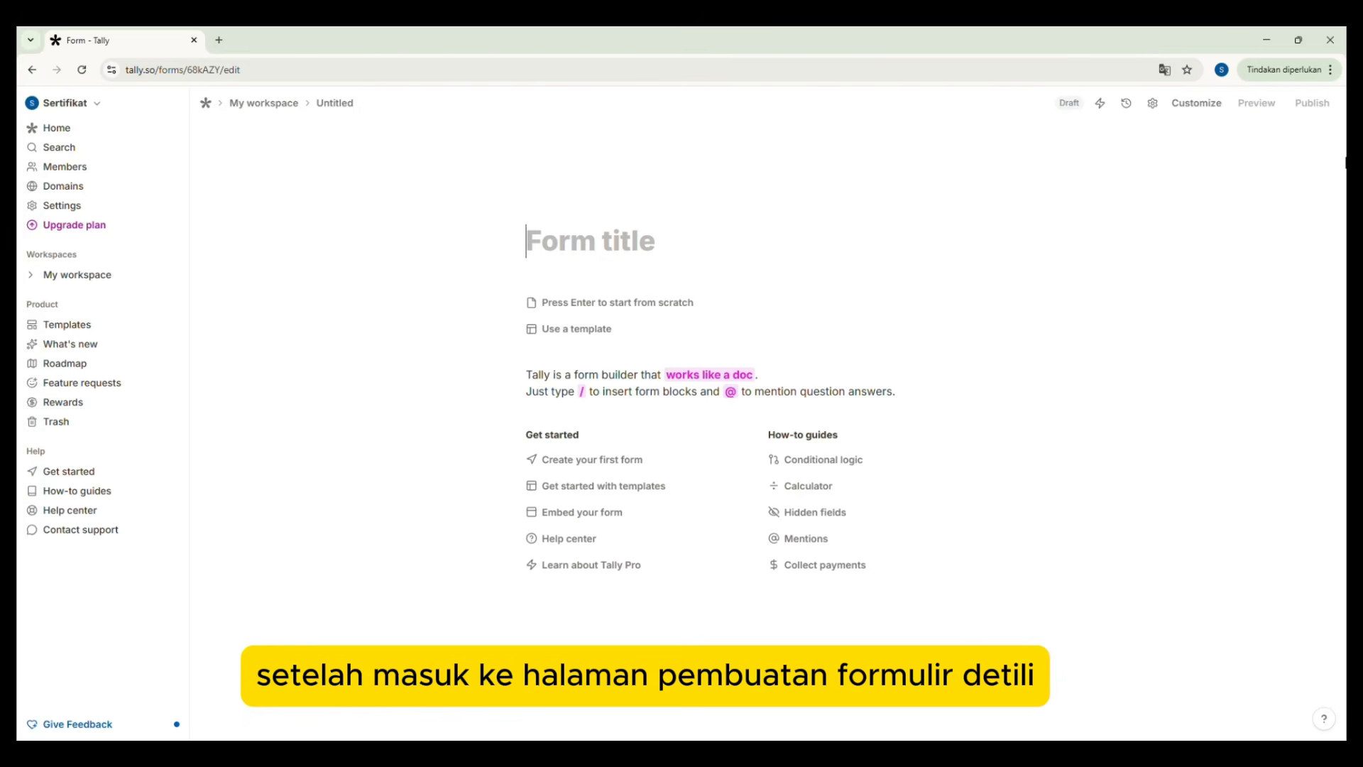
type("FORMULIR LAPORAN")
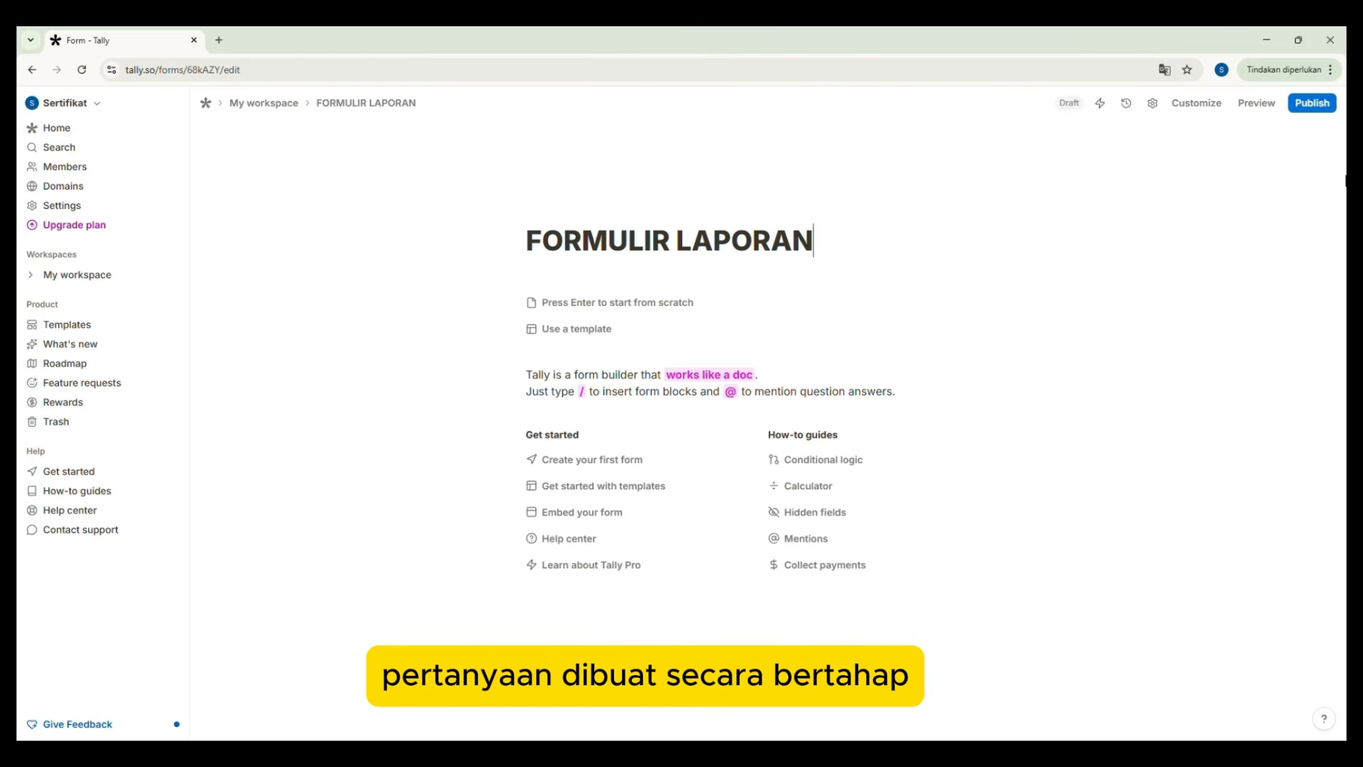
type(" HASIL PELAKSANAAN")
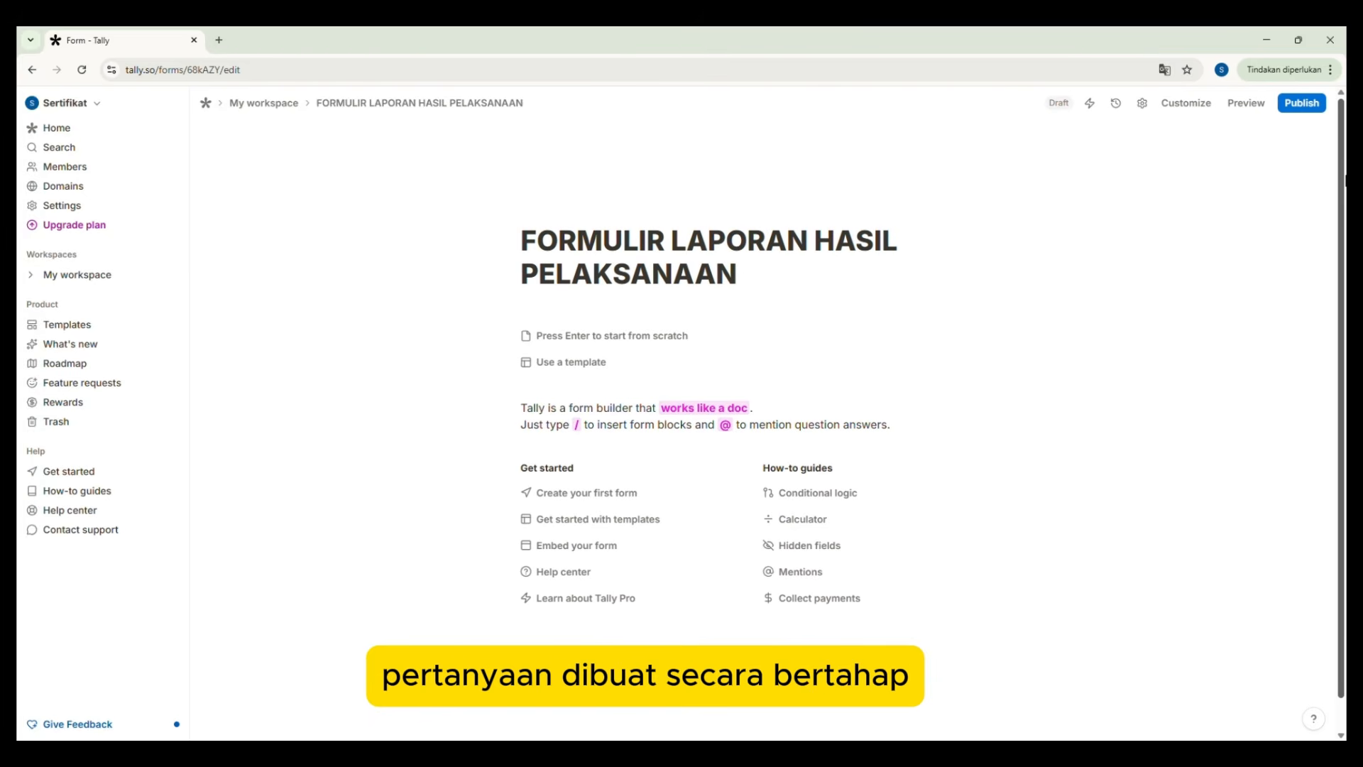
type(" BIMBINGAN KELUARGA SAKINAH")
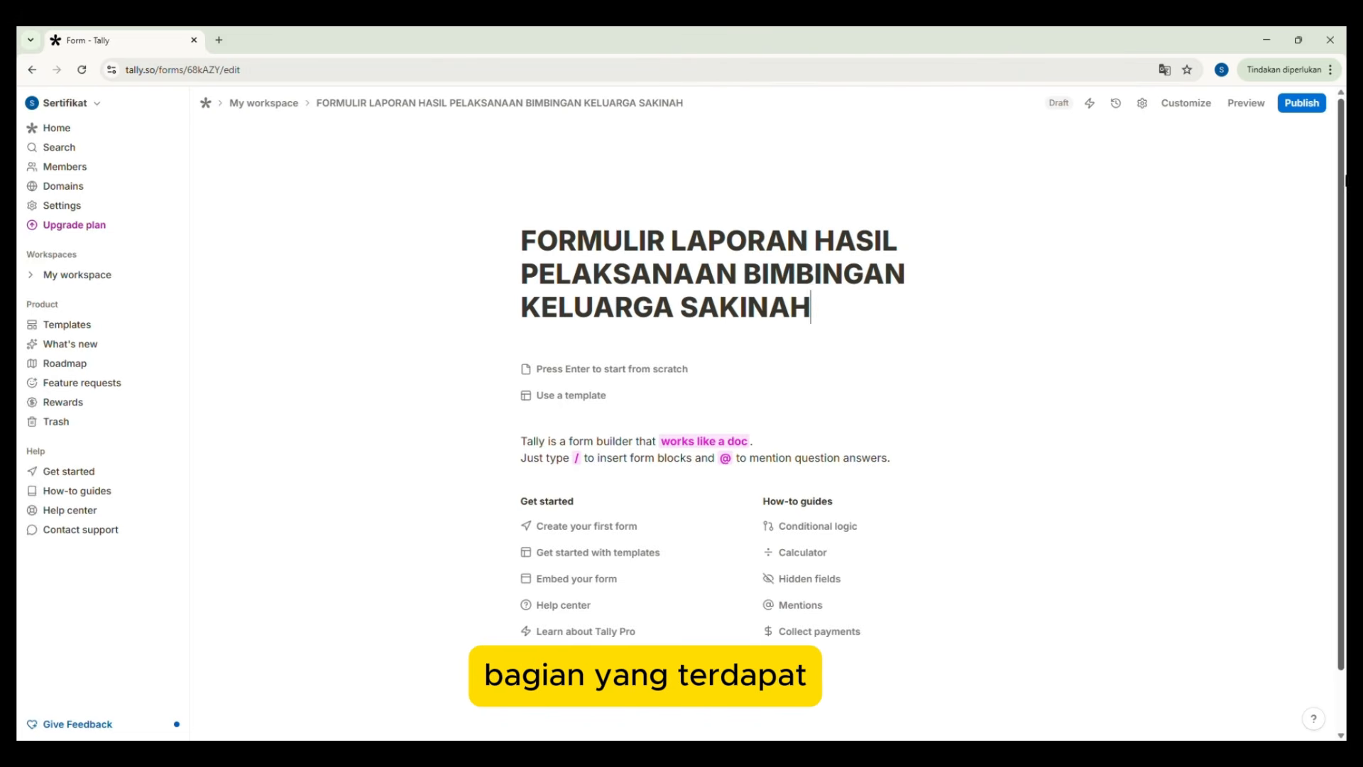
type(" PADA BULAN RAMADHAN 1447H/2026M")
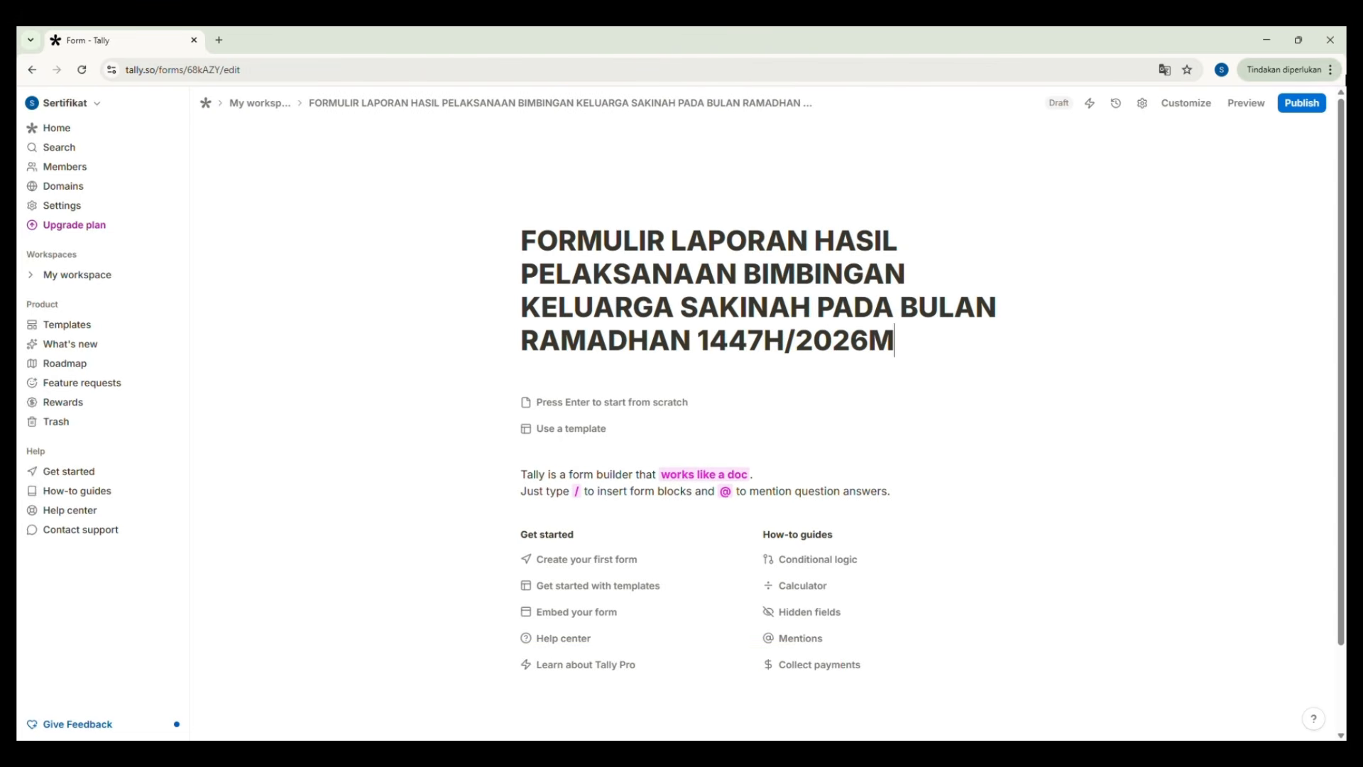
key("Return")
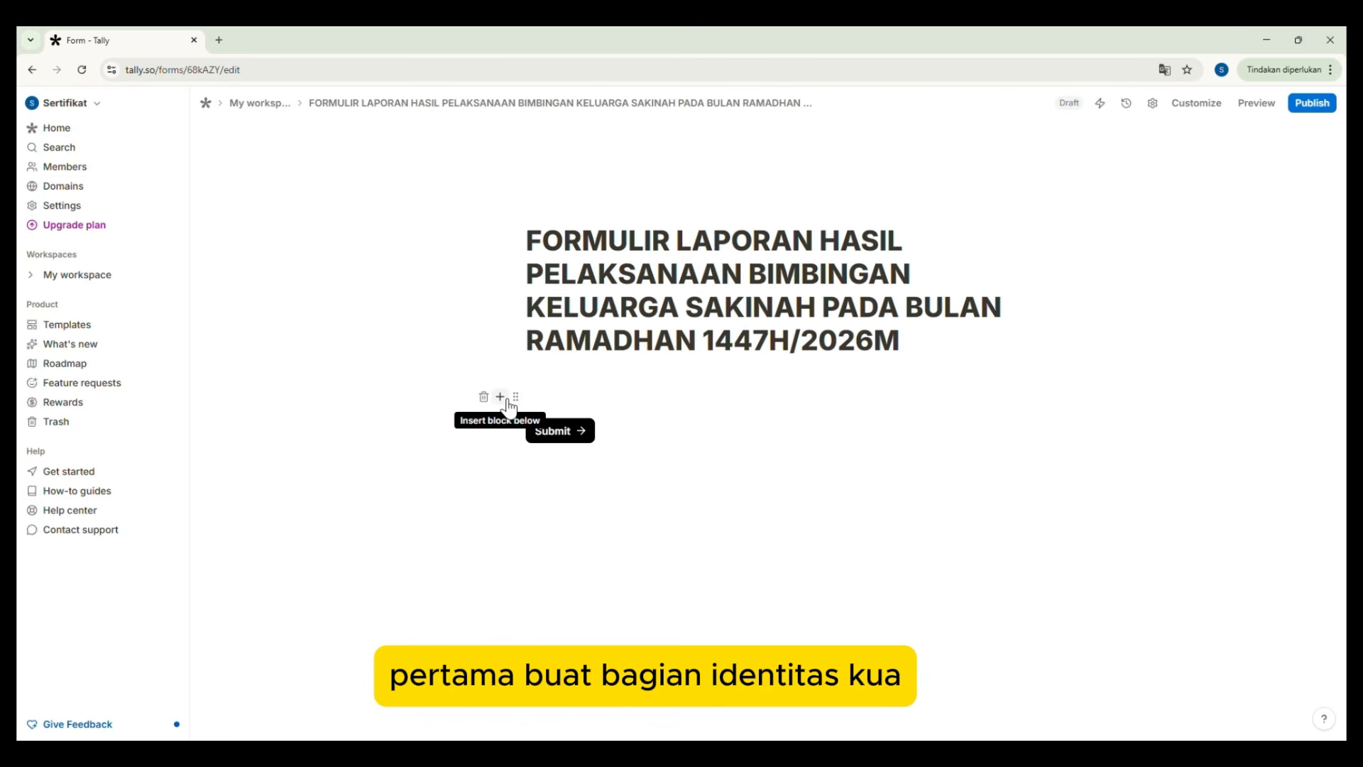
- Add a dropdown question "Nama KUA" below the form title with the options "KUA A" and "KUA B"
left_click(501, 396)
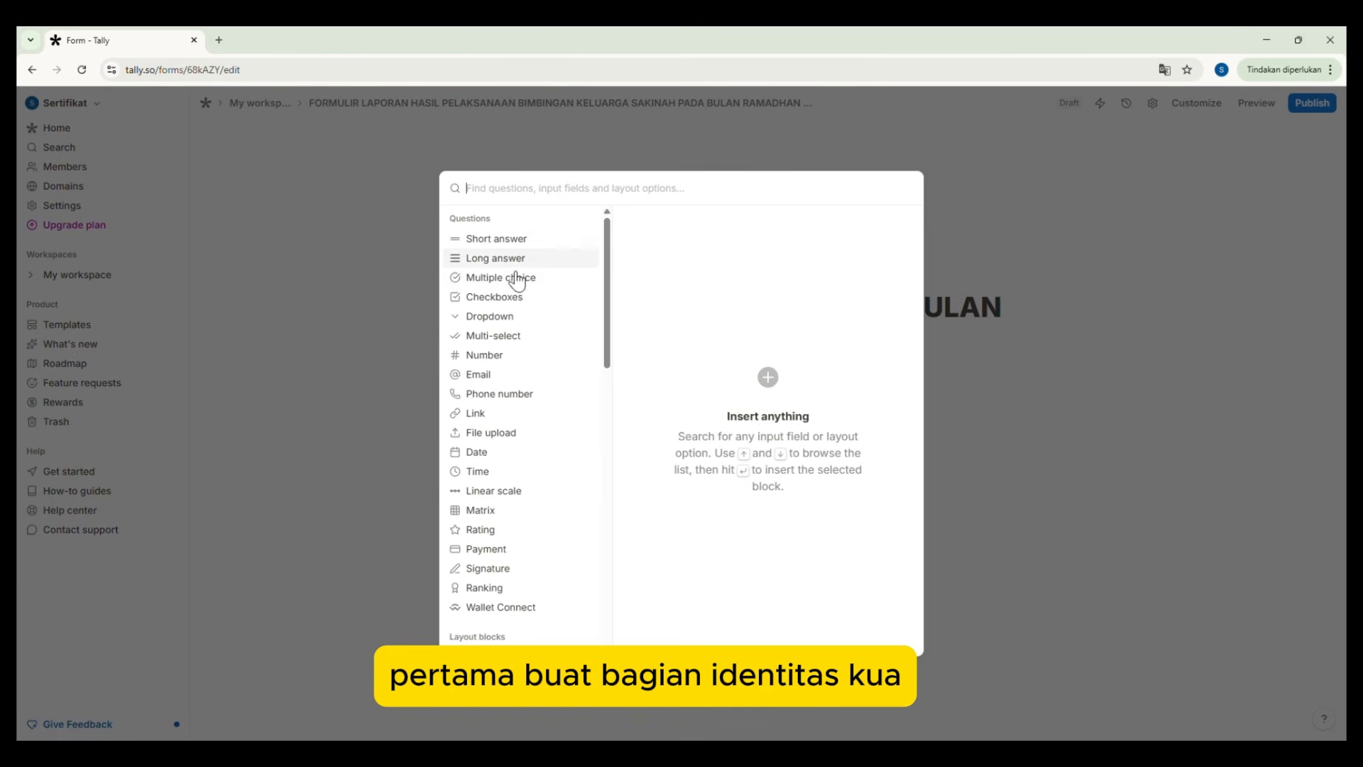
mouse_move(512, 328)
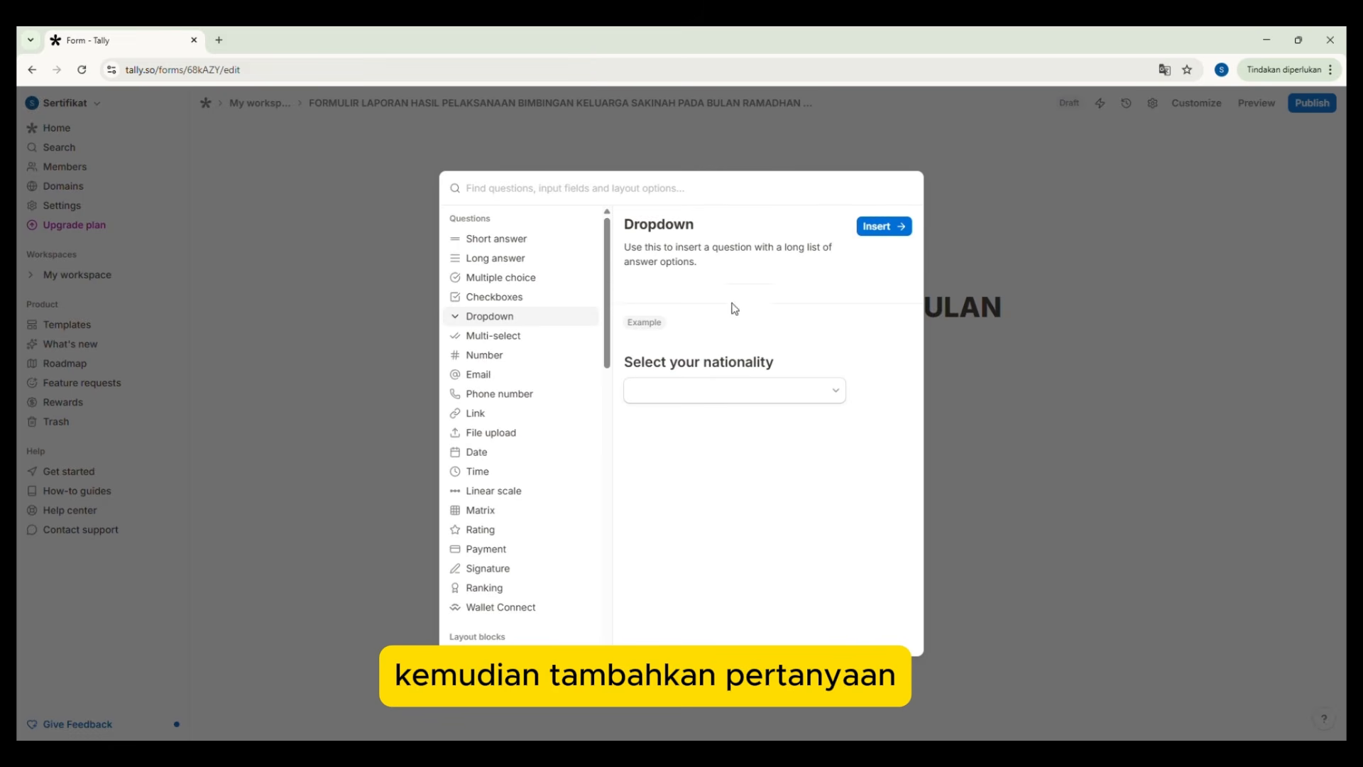
left_click(876, 228)
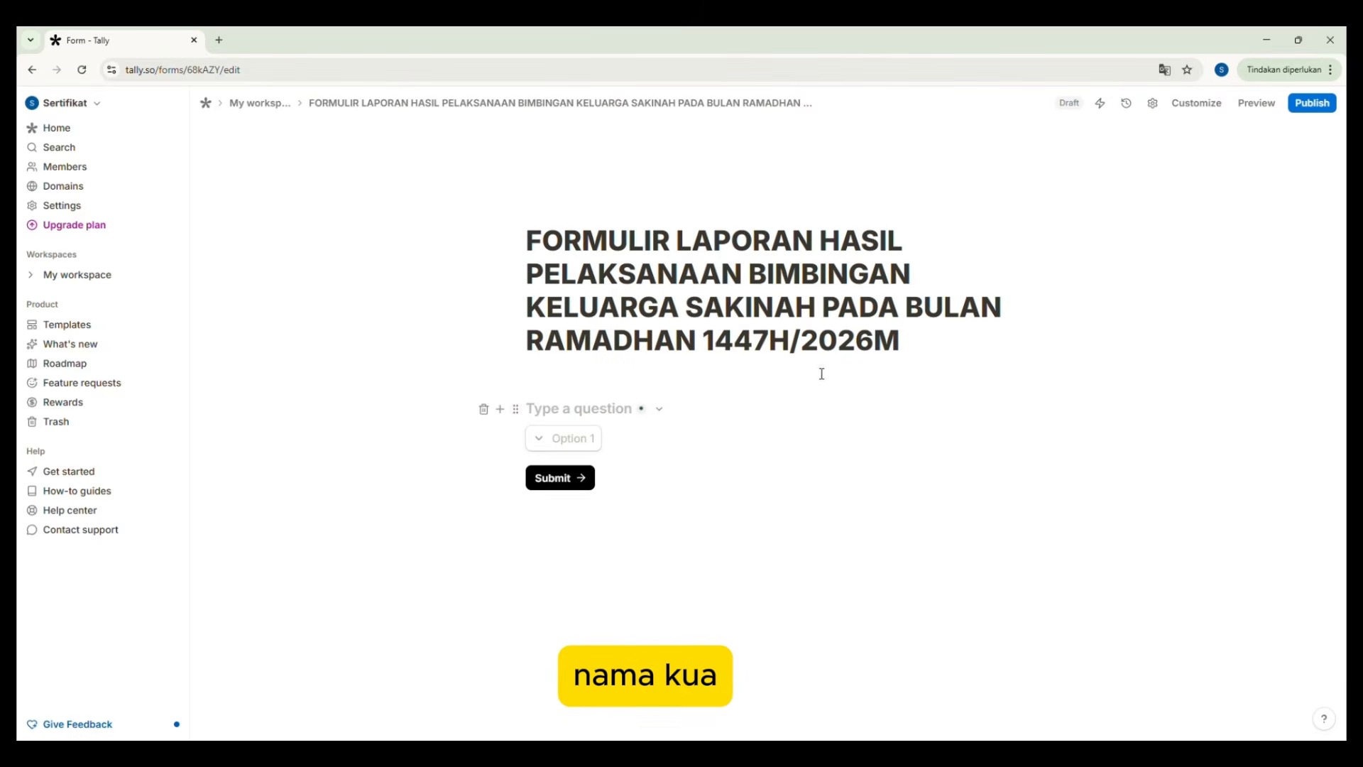
type("Nama")
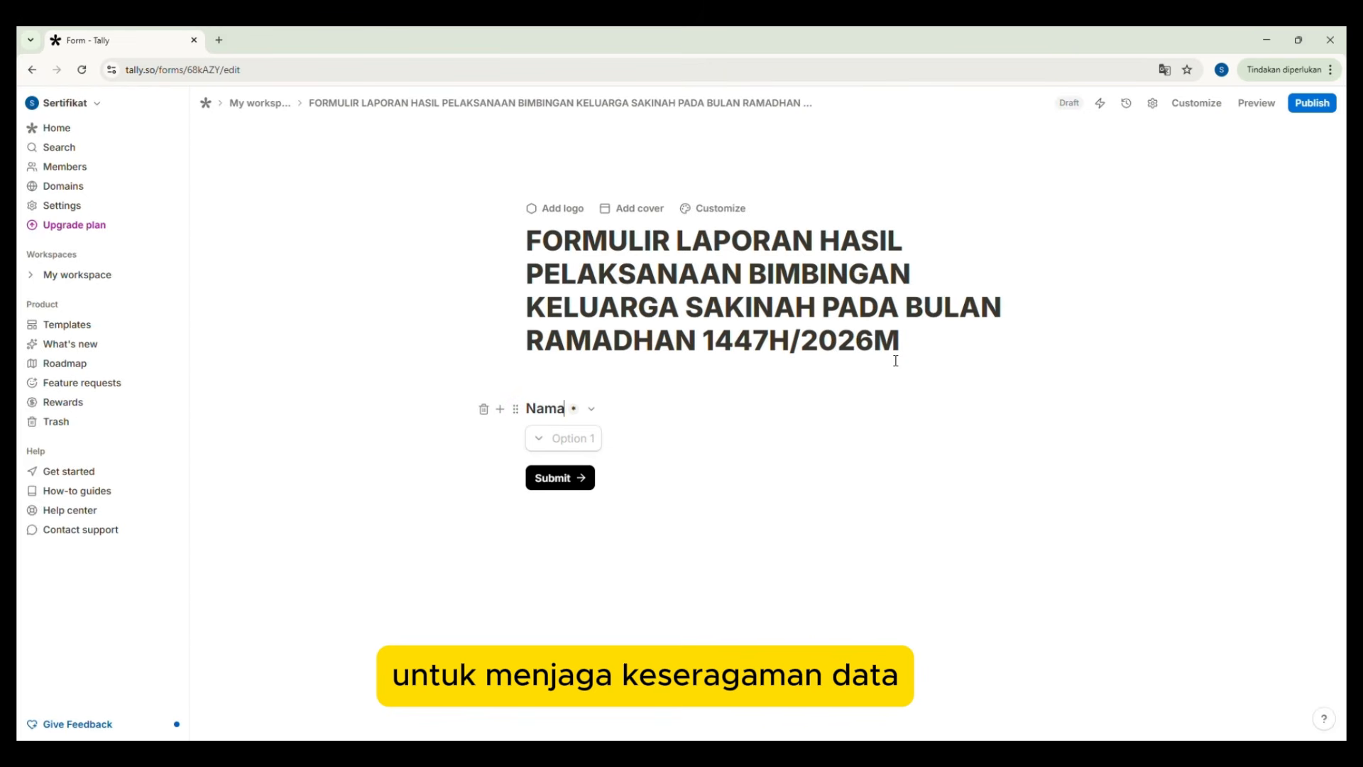
type(" KUA")
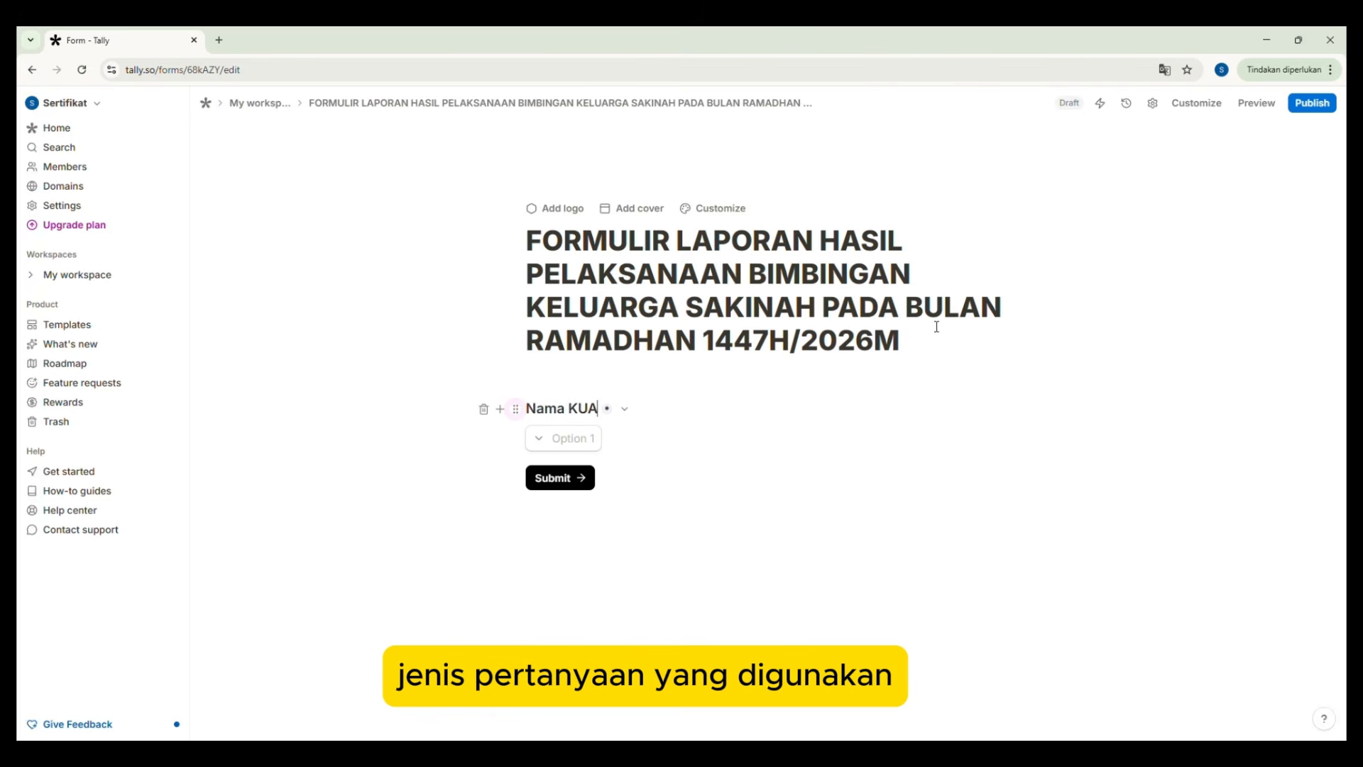
left_click(563, 438)
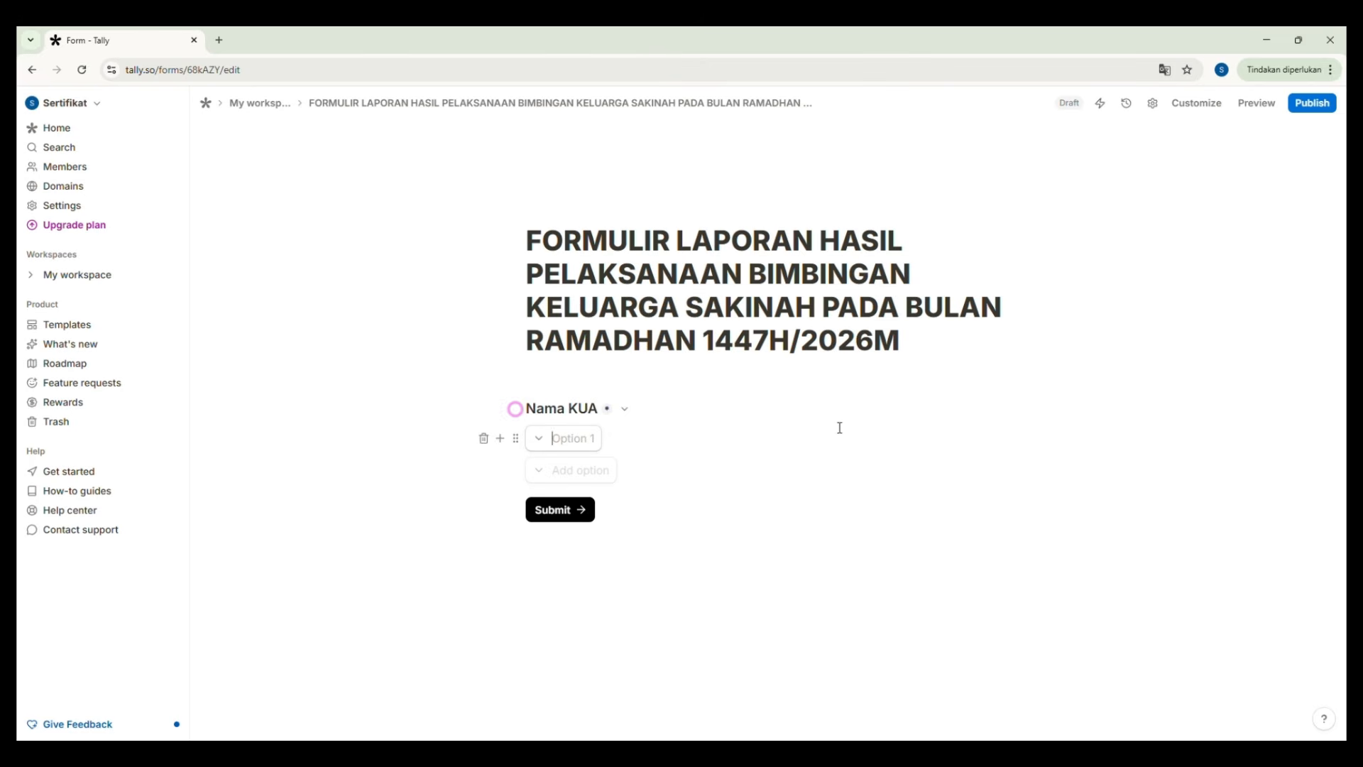
type("KUA A")
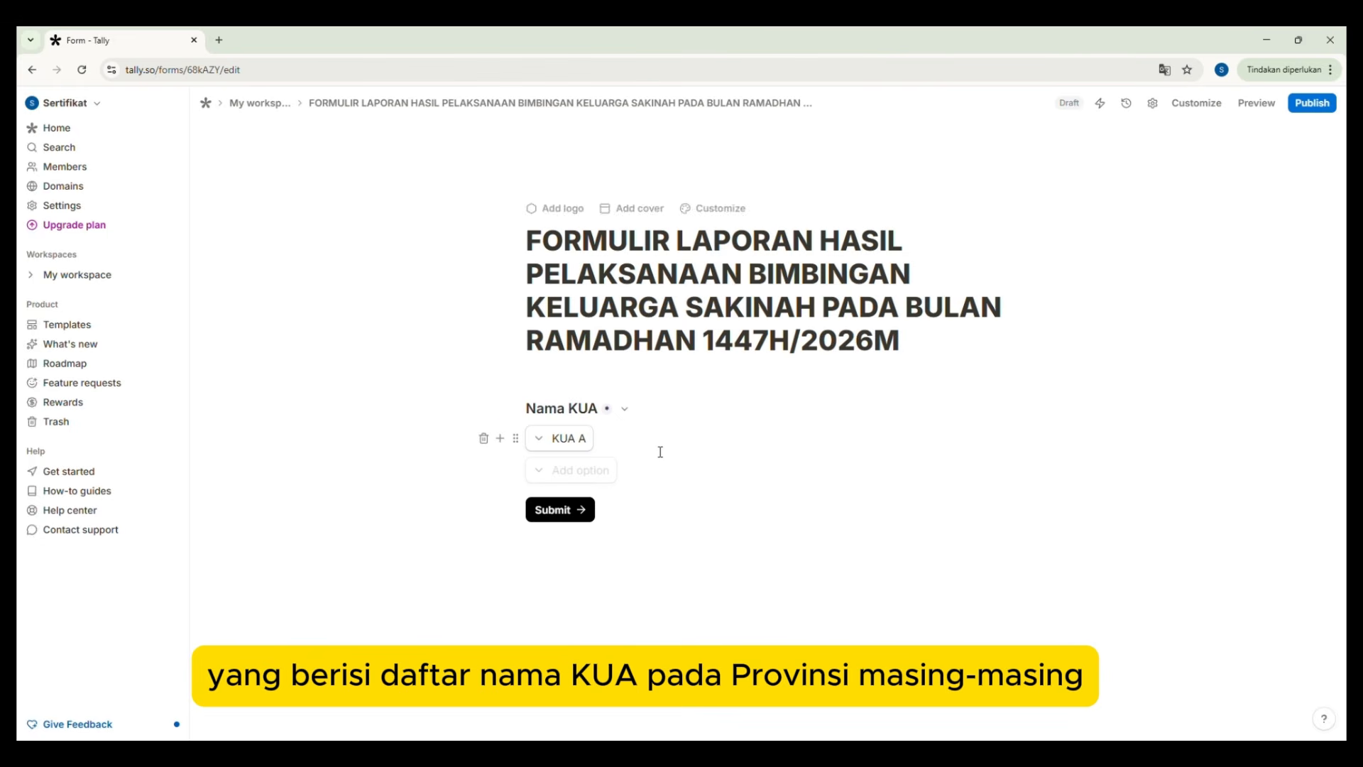
left_click(572, 472)
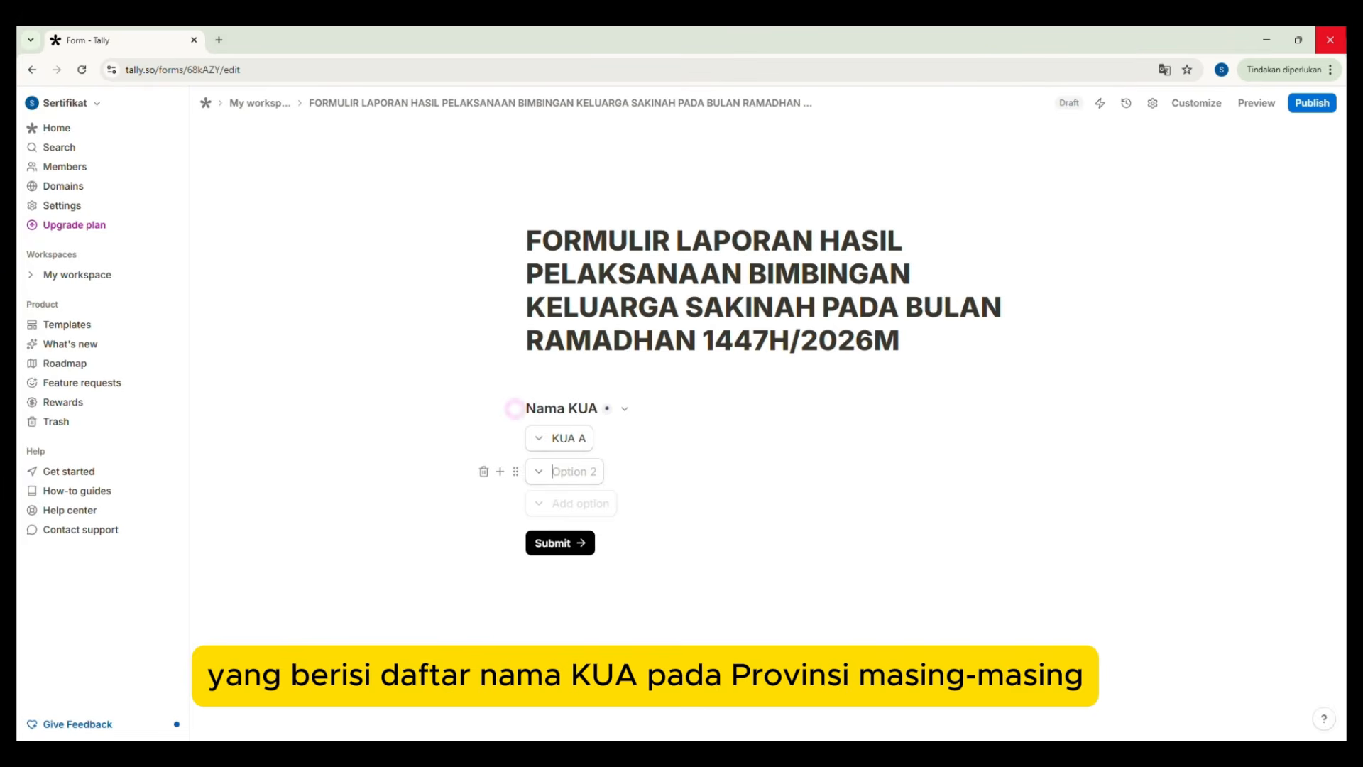
type("KUA B")
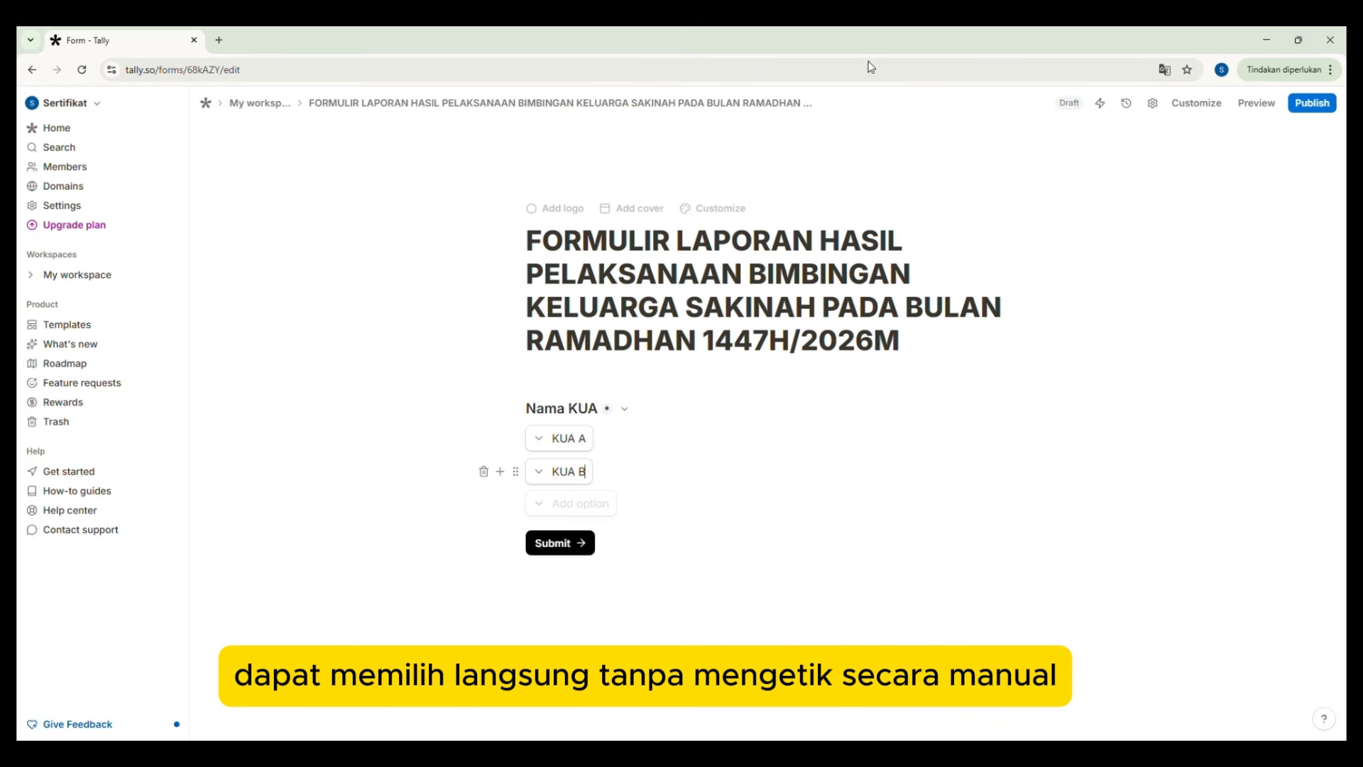
- Add a short answer question "Kodefikasi KUA" below the Nama KUA options
left_click(509, 477)
key("Return")
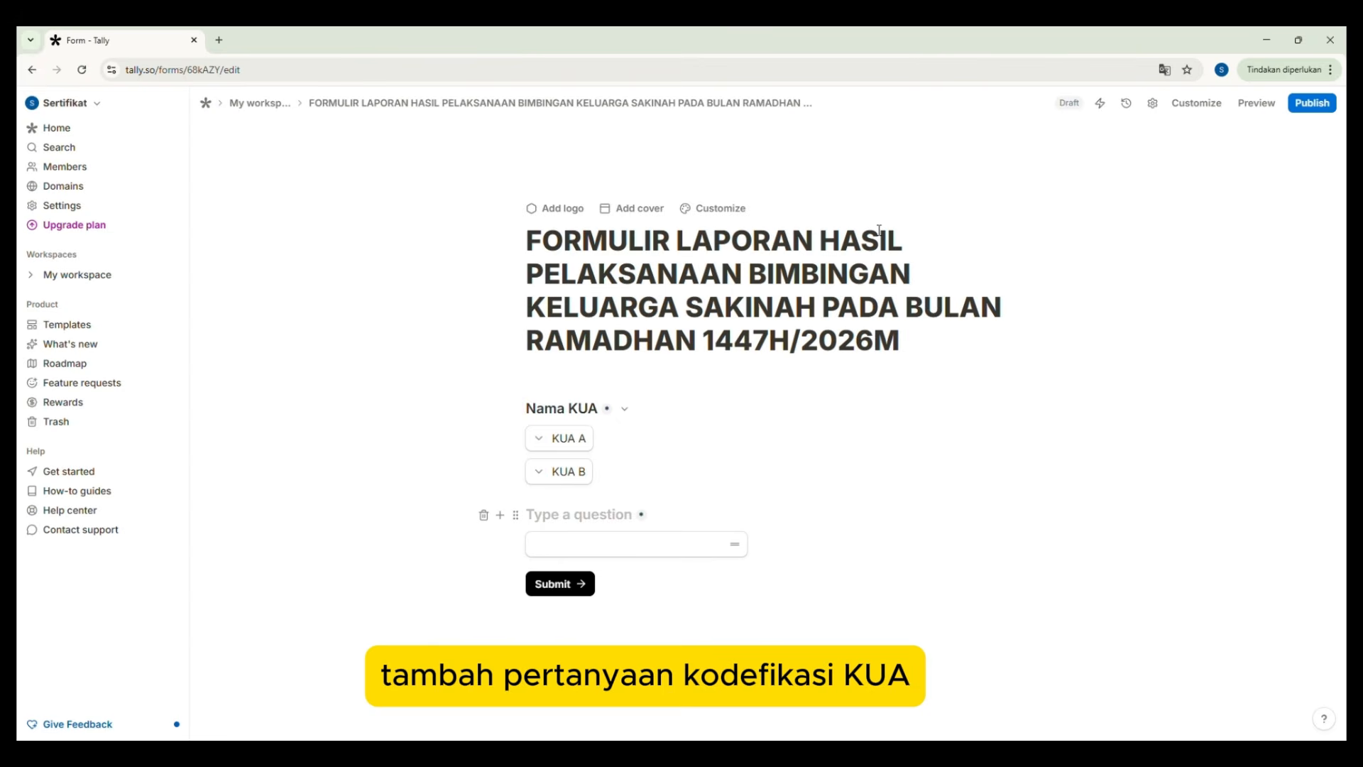
type("Kodef")
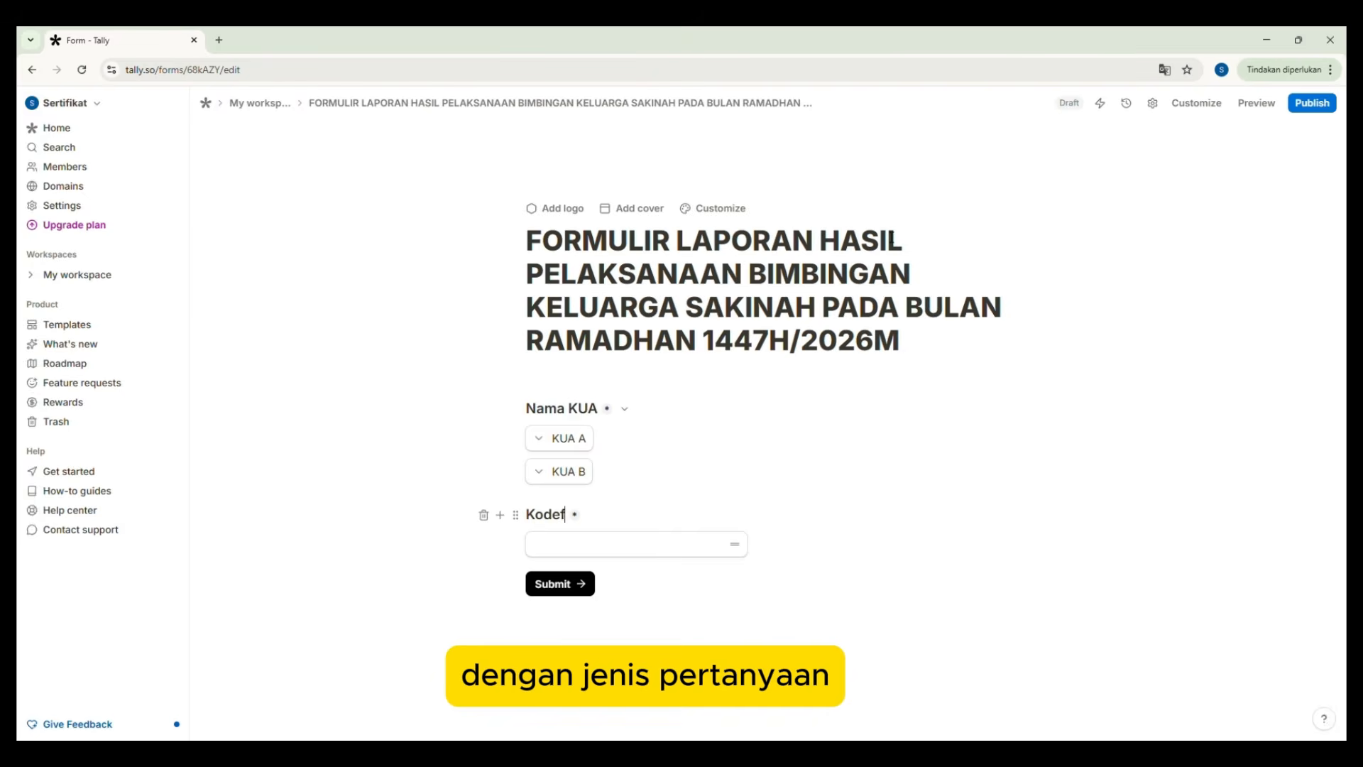
type("ikasi KUA")
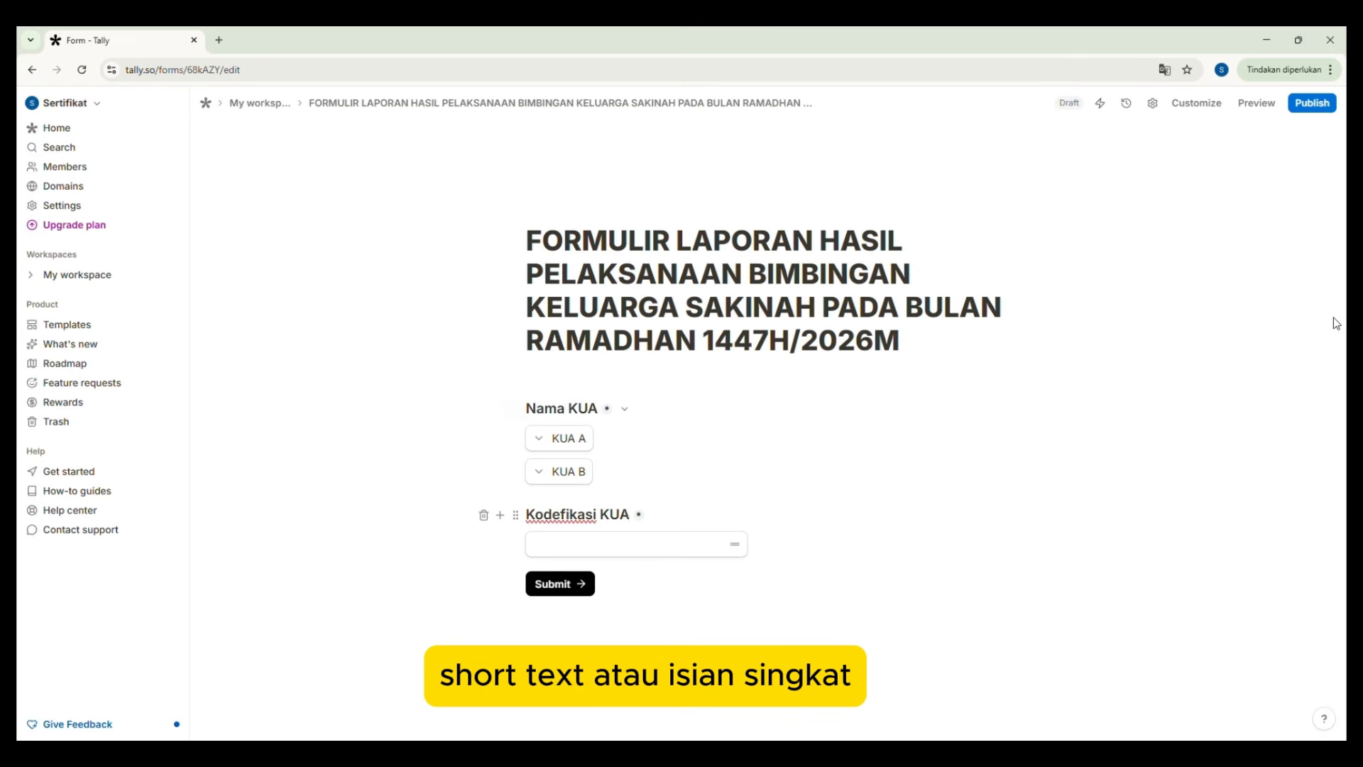
- Add a dropdown question "Kabupaten/Kota" below Kodefikasi KUA with the options "Kabupaten A" and "Kabupaten B"
left_click(500, 545)
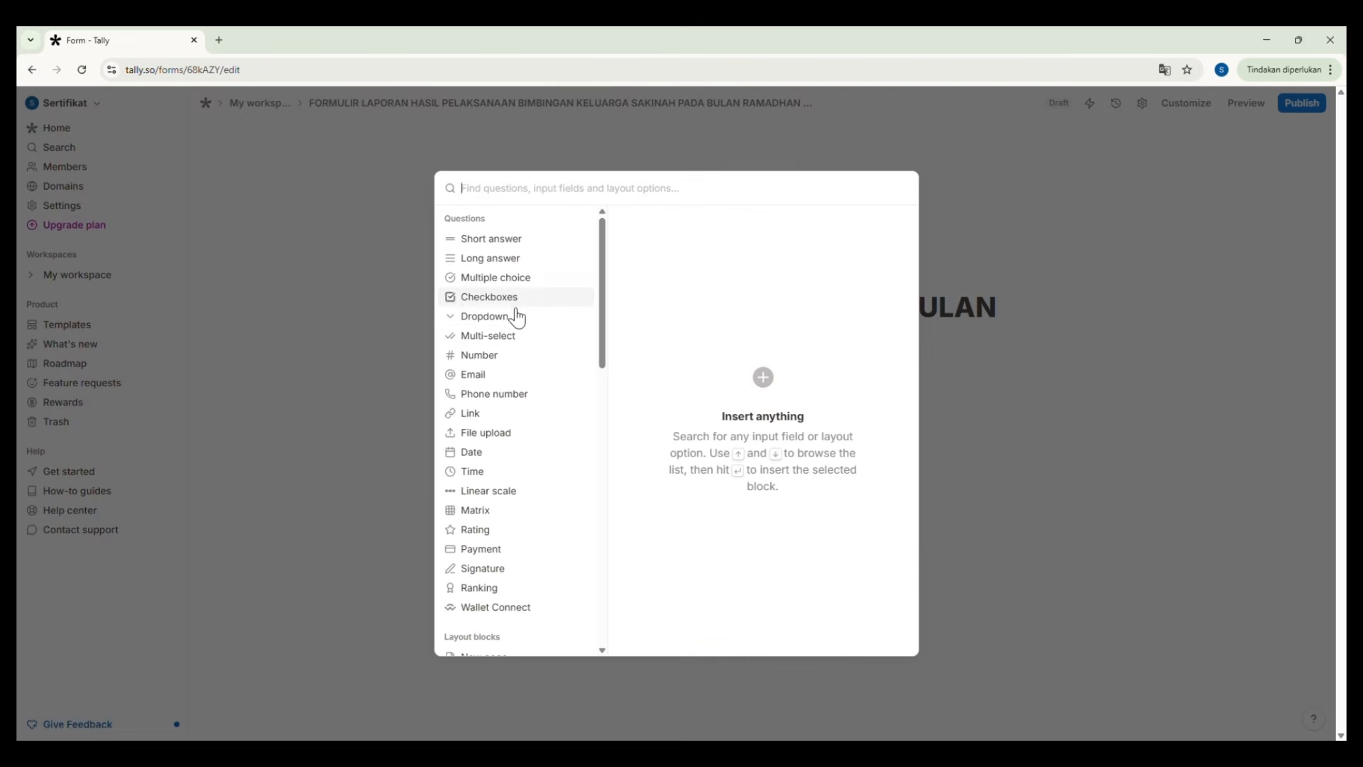
left_click(887, 229)
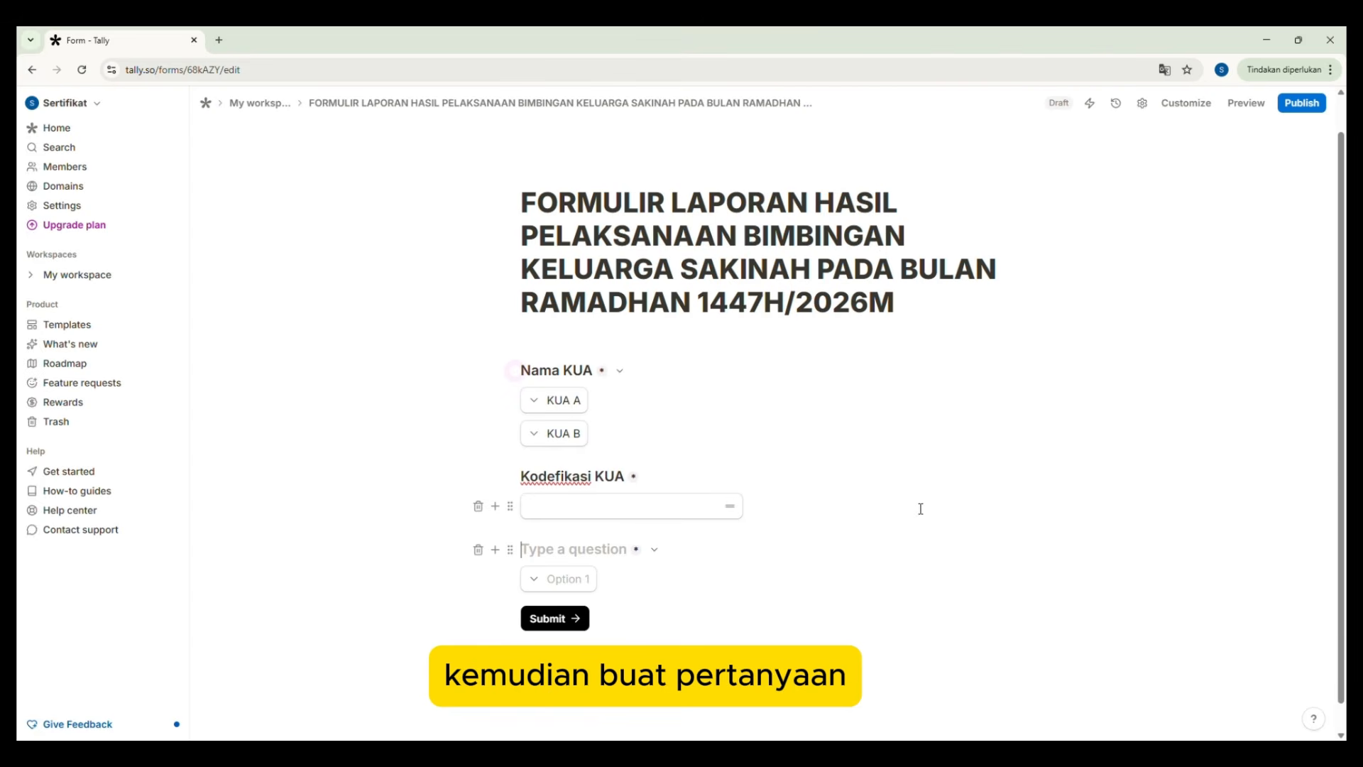
type("Kabupate")
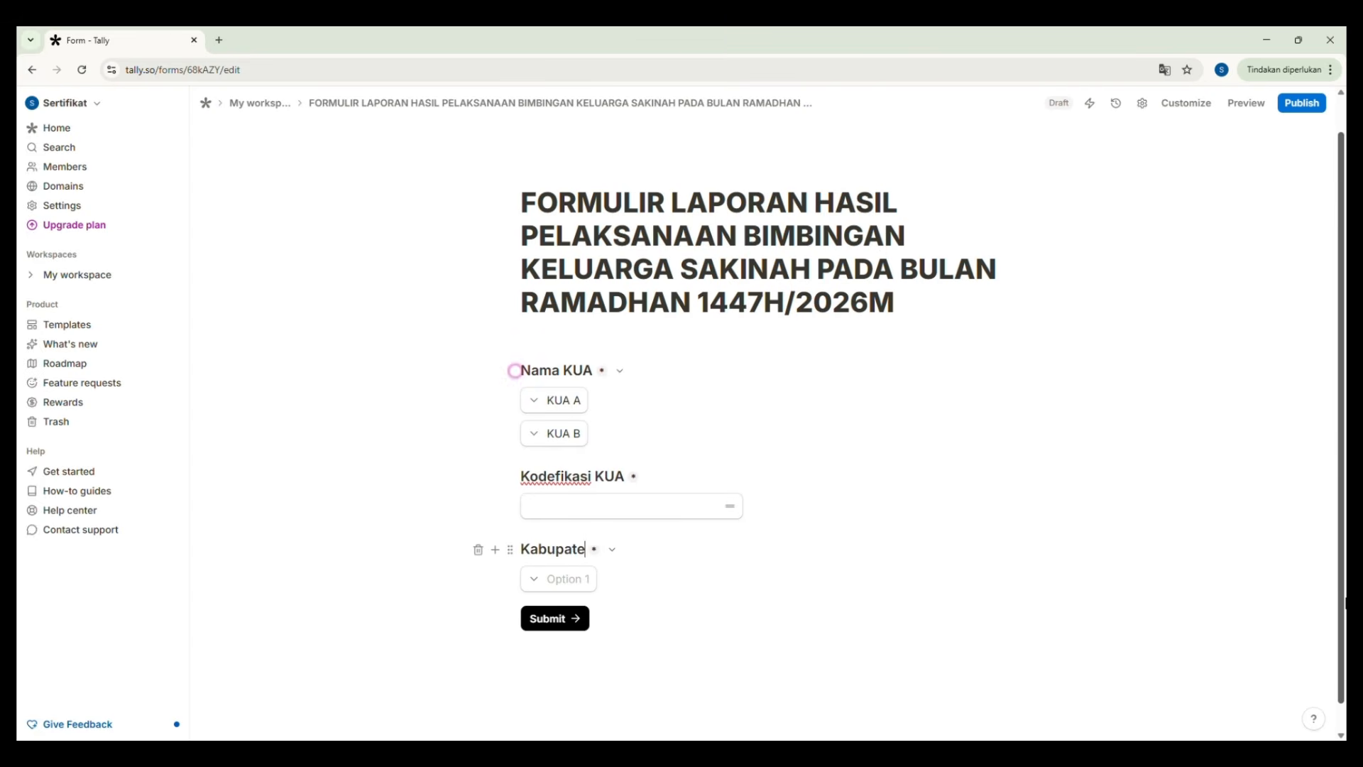
type("n/Kota")
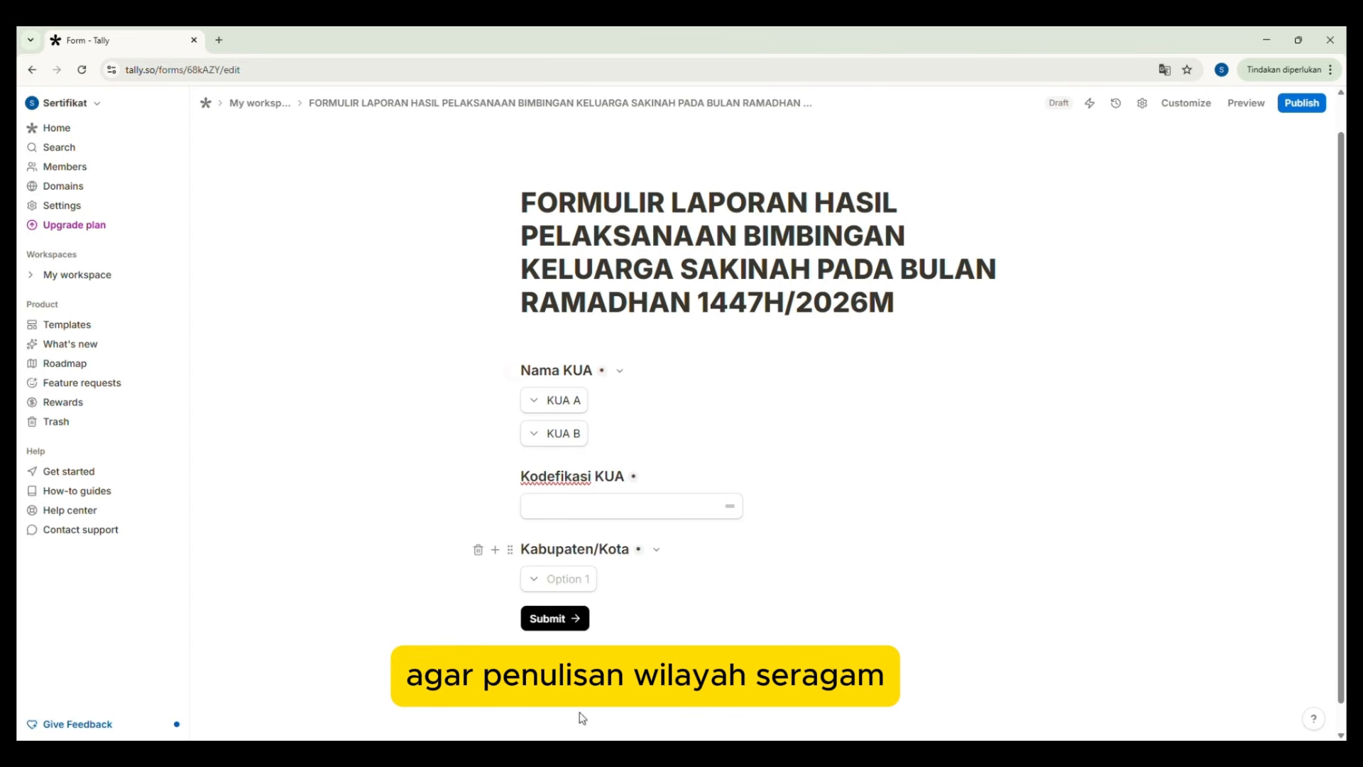
left_click(564, 579)
type("Kabup")
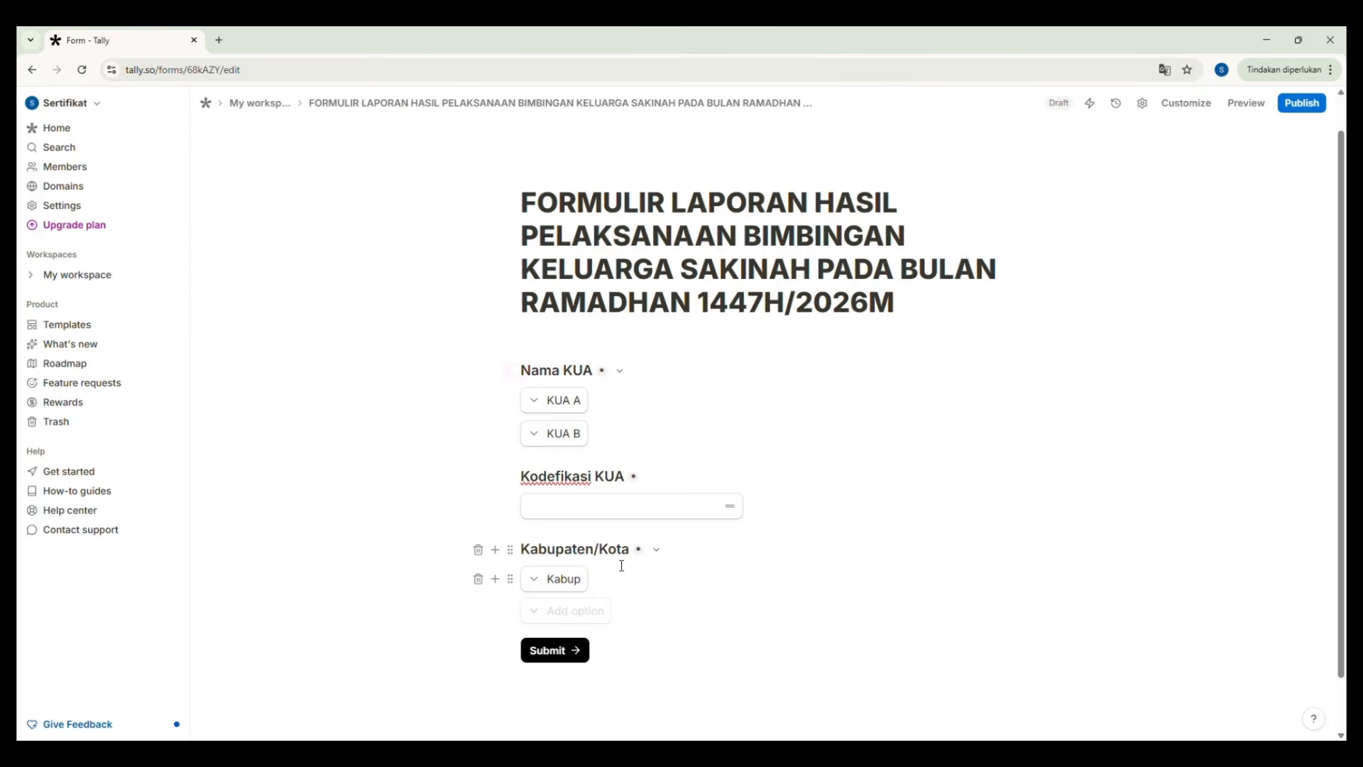
type("aten A")
left_click(572, 610)
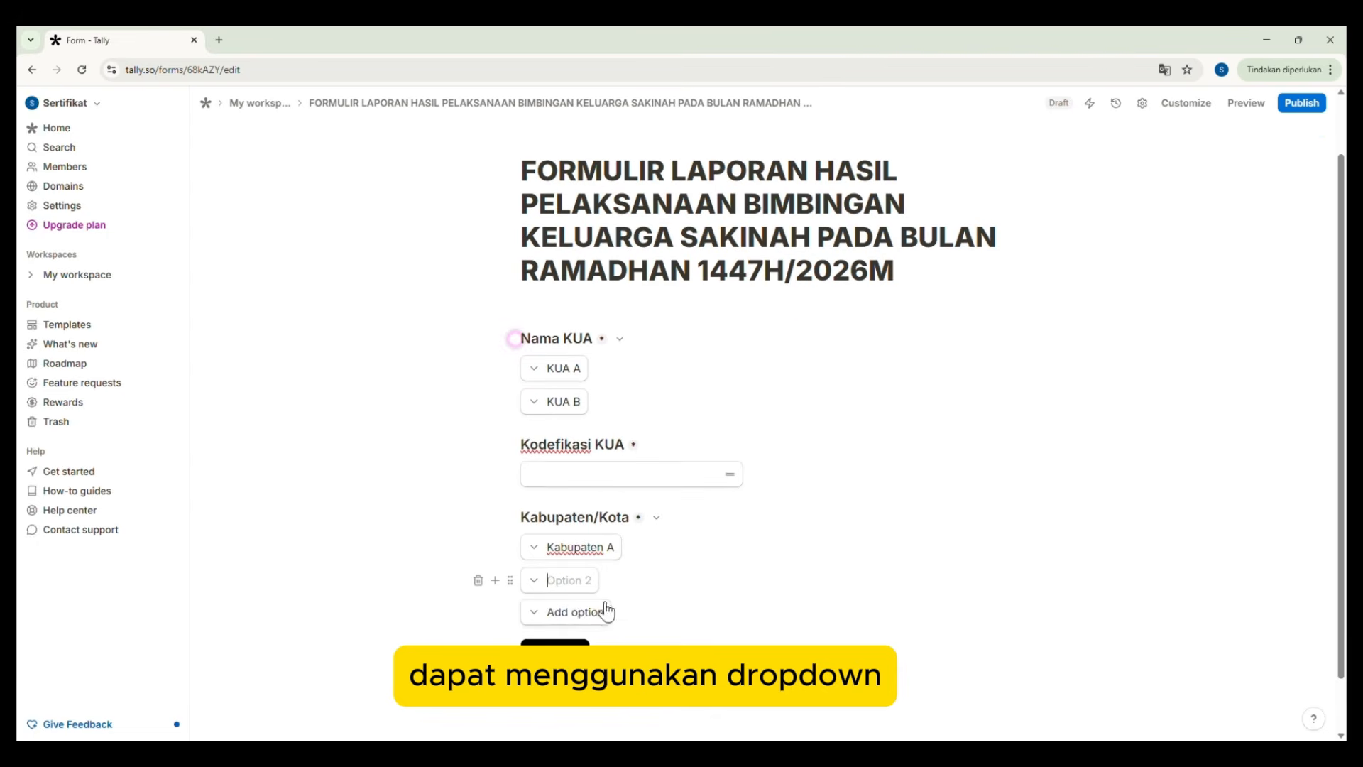
type("Kabupaten B")
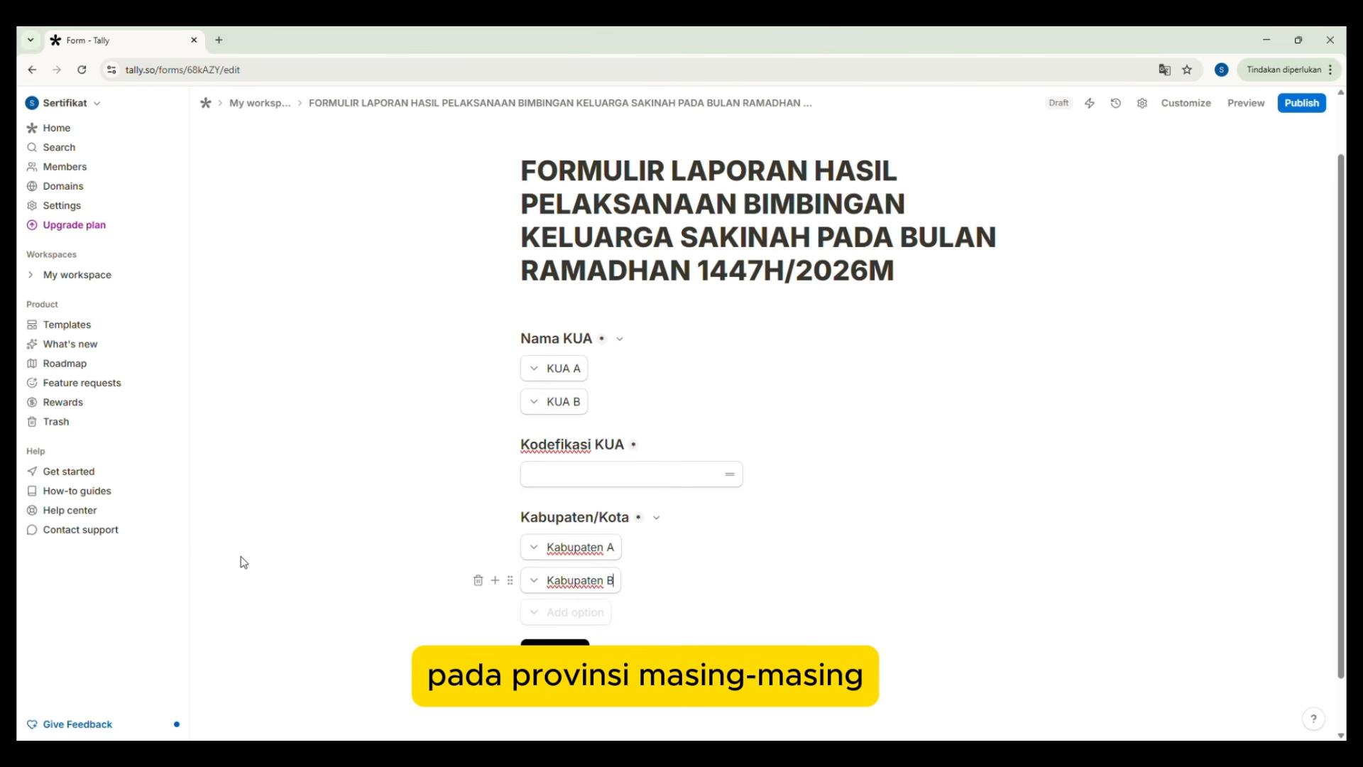
- Add a short answer question "Provinsi" below the Kabupaten/Kota options
left_click(495, 580)
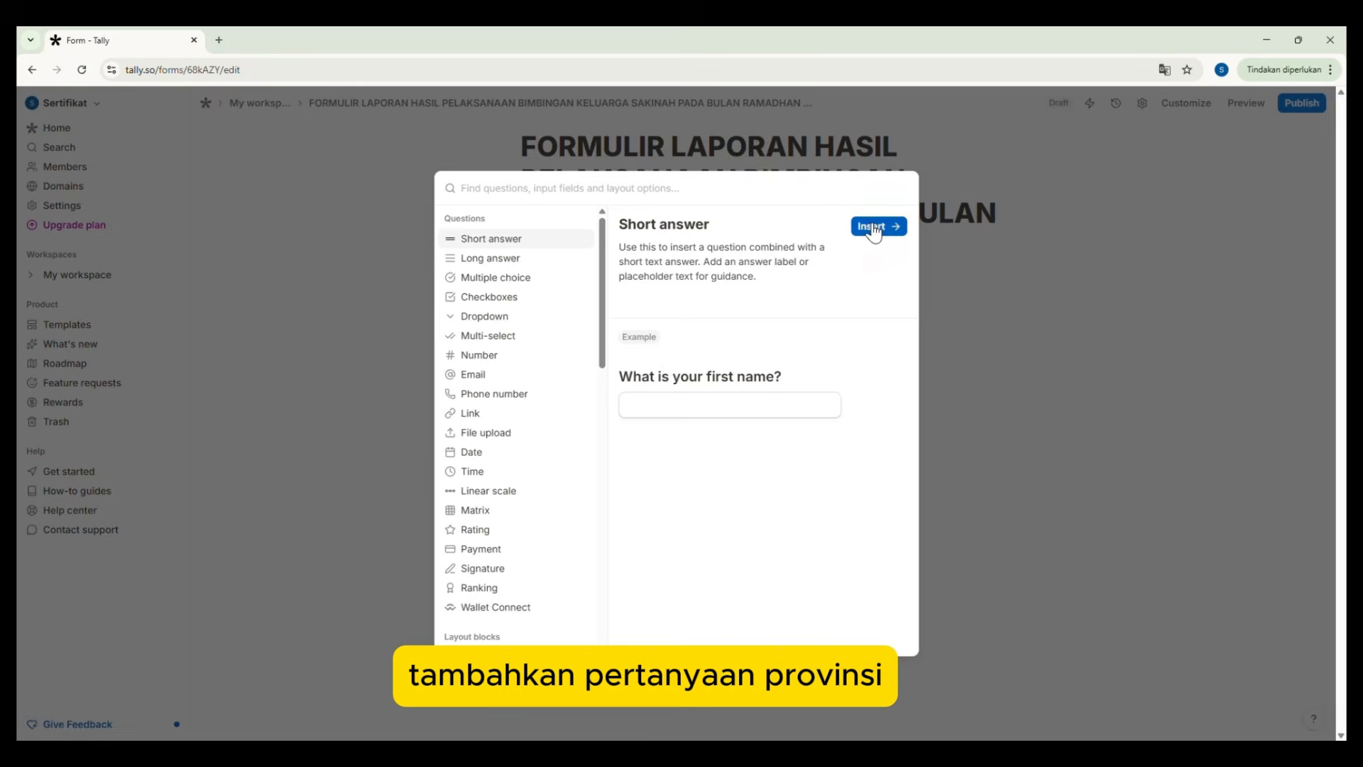
left_click(876, 224)
type("Provinsi")
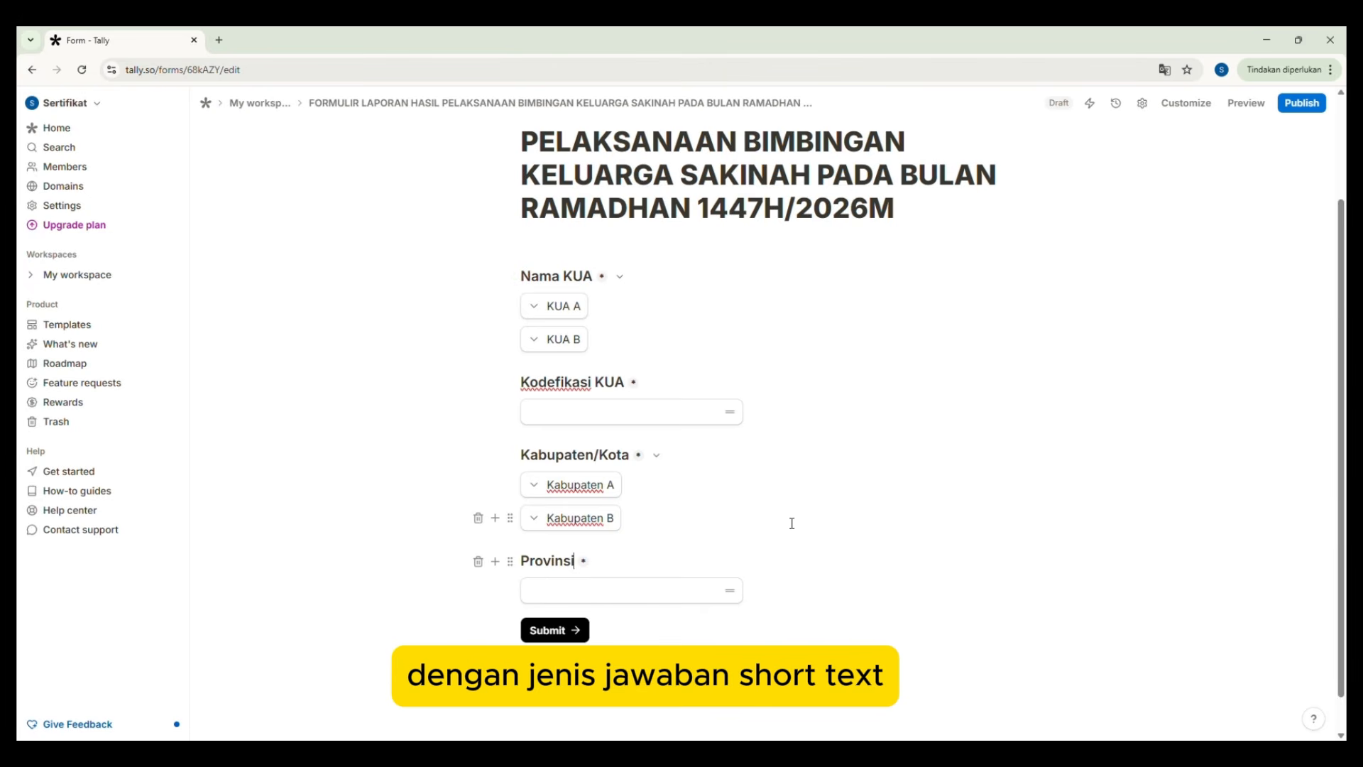
left_click(514, 276)
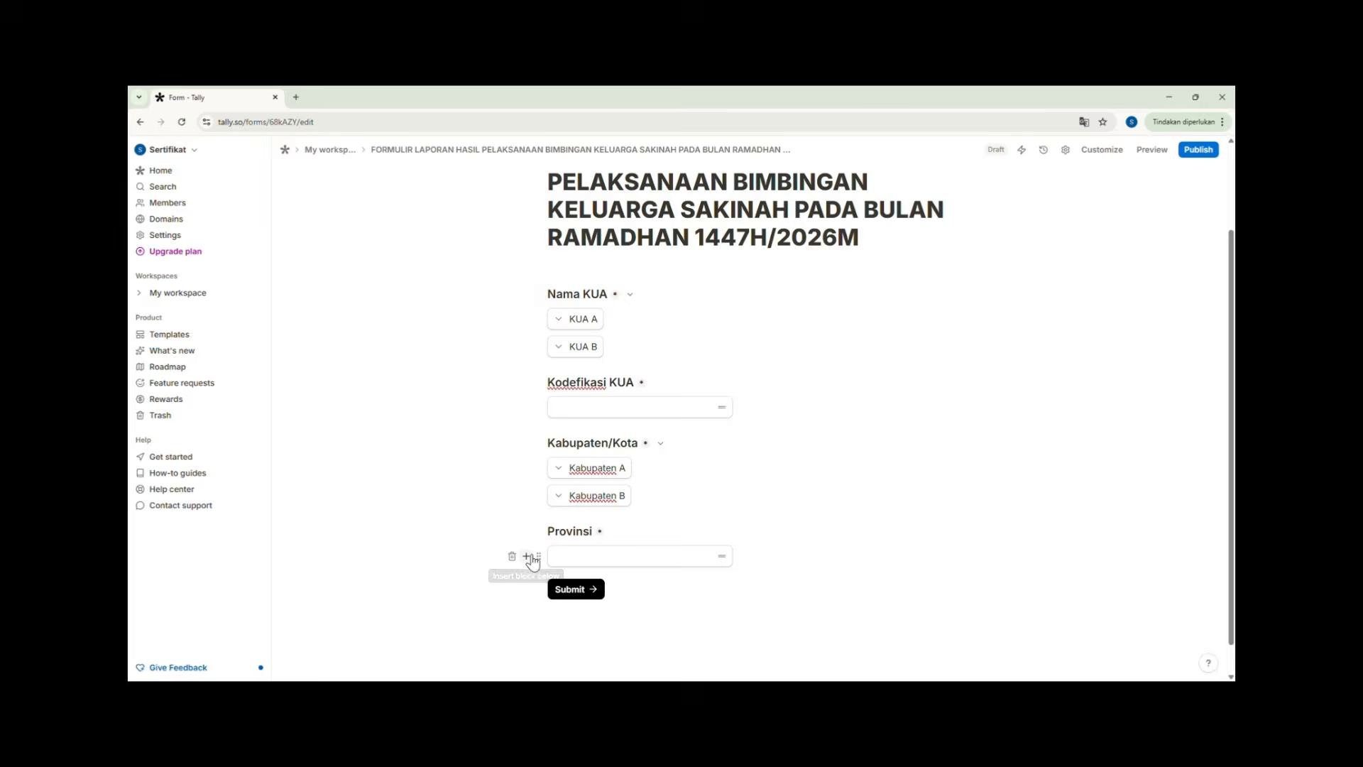
- Add a short answer question "Hari" below the Provinsi question
left_click(495, 590)
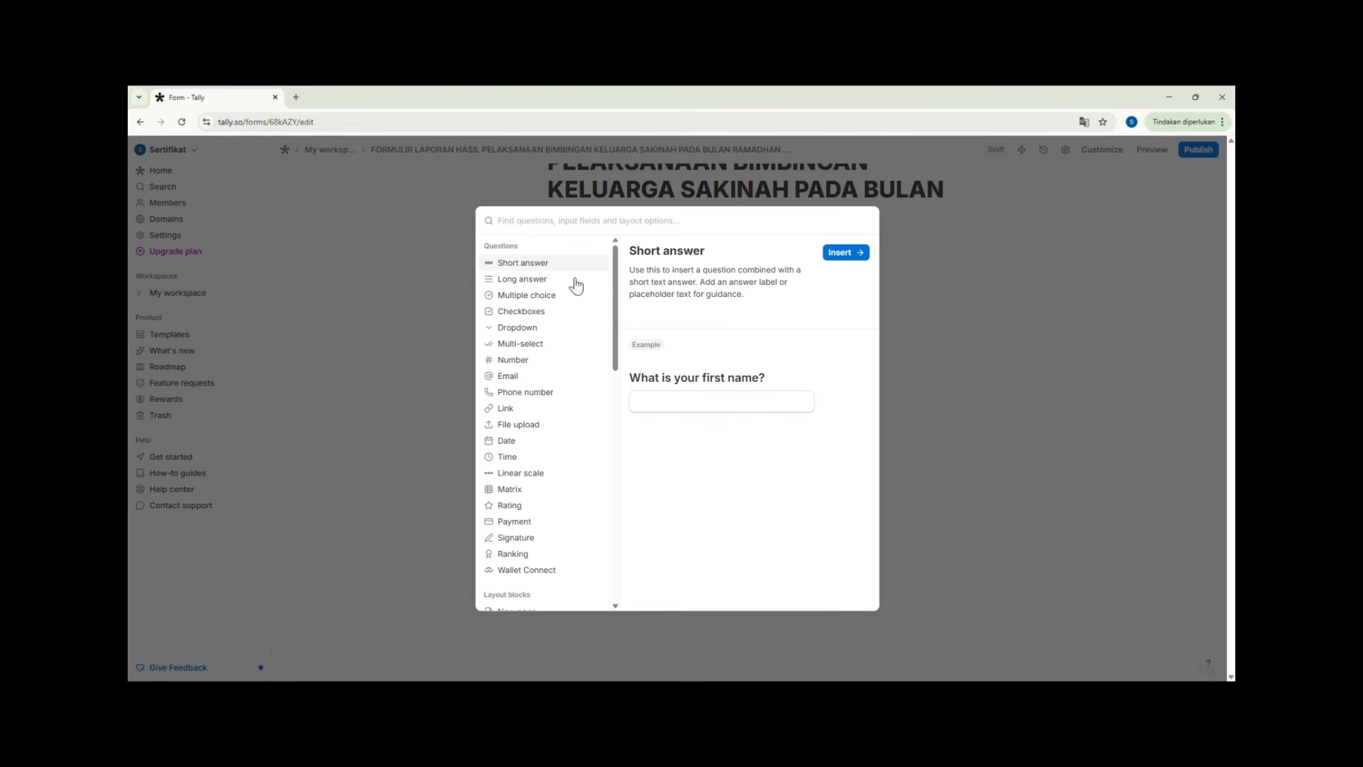
left_click(843, 254)
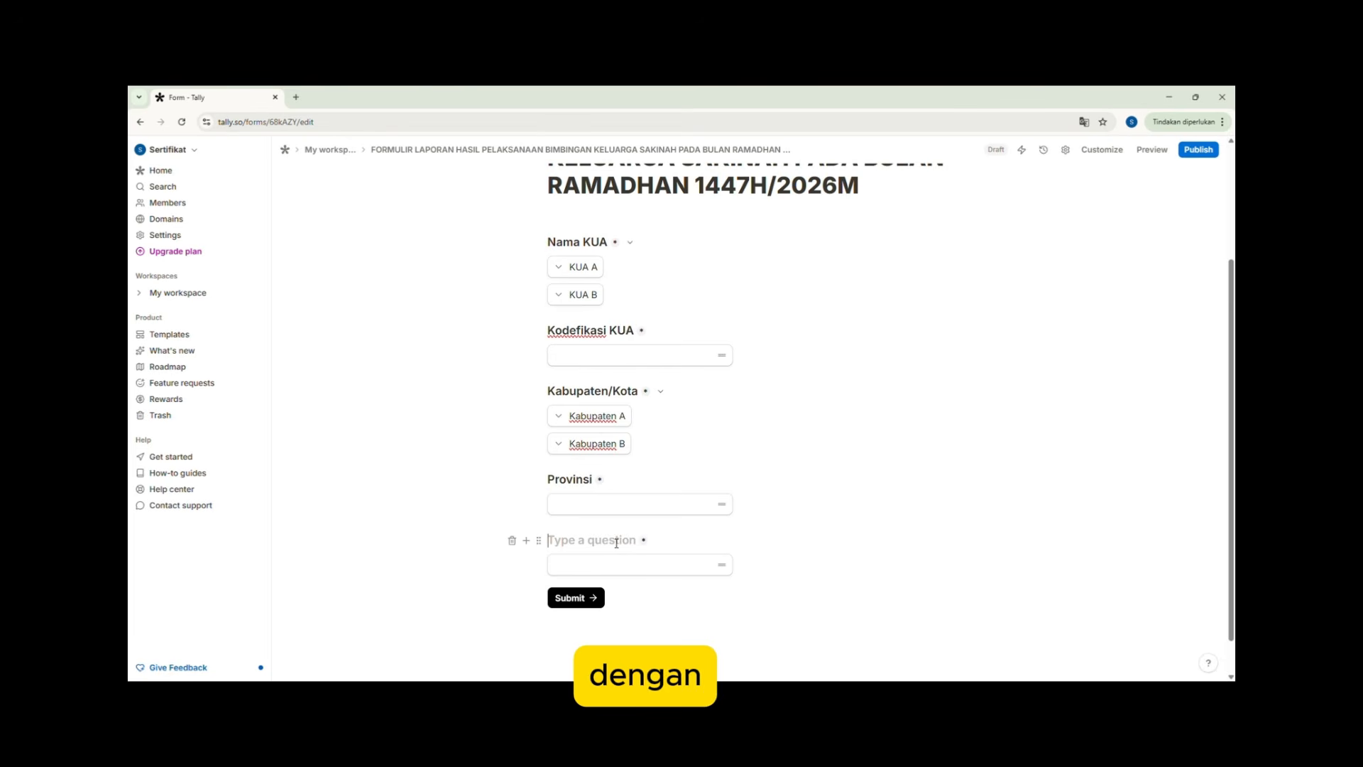
type("Har")
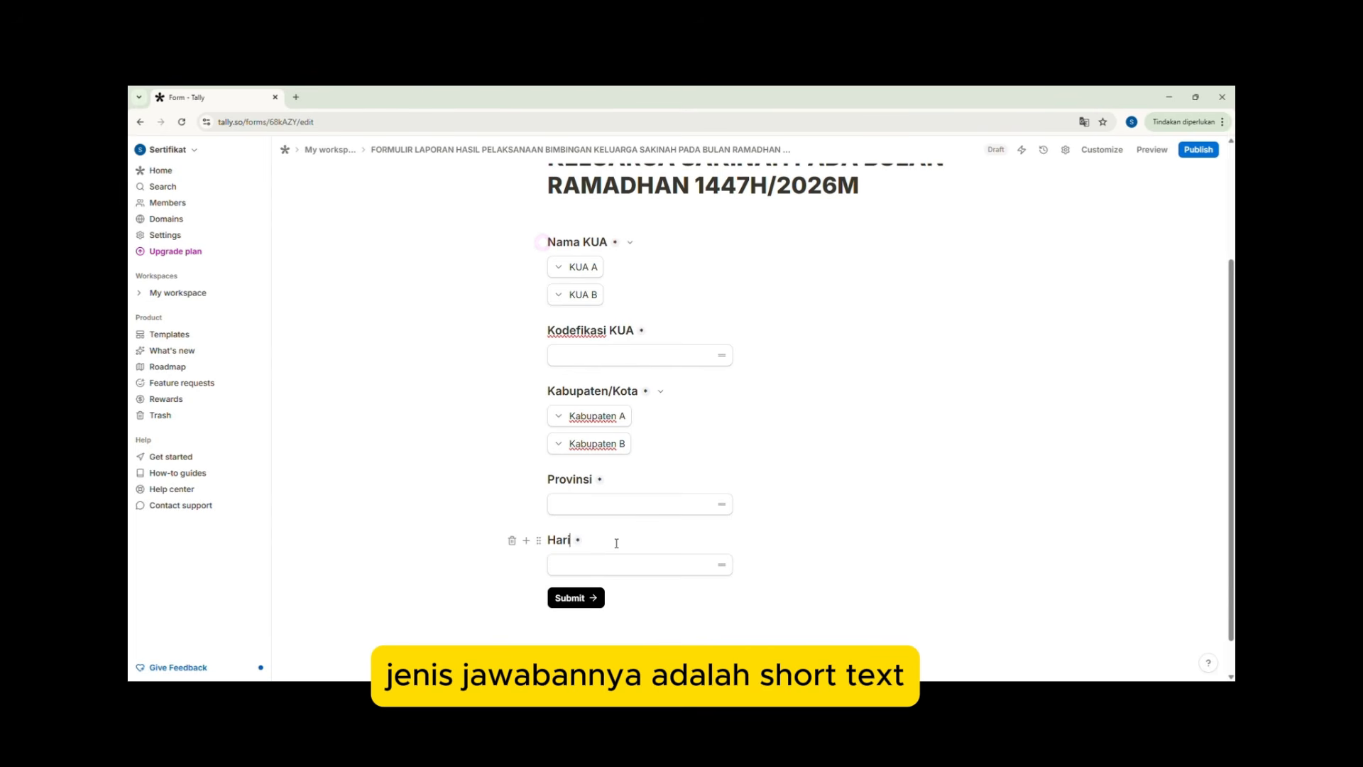
type("i")
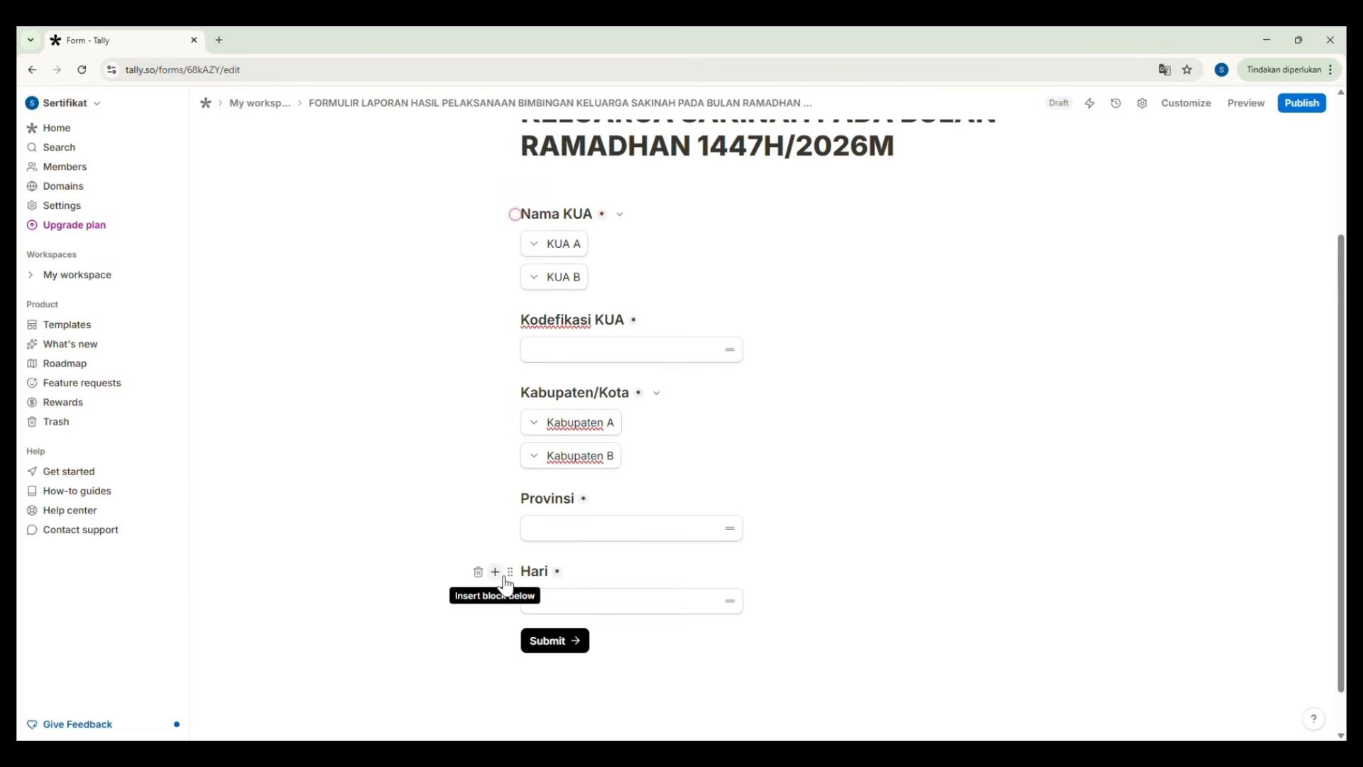
- Add a date question "Tanggal" below the Hari question
left_click(526, 540)
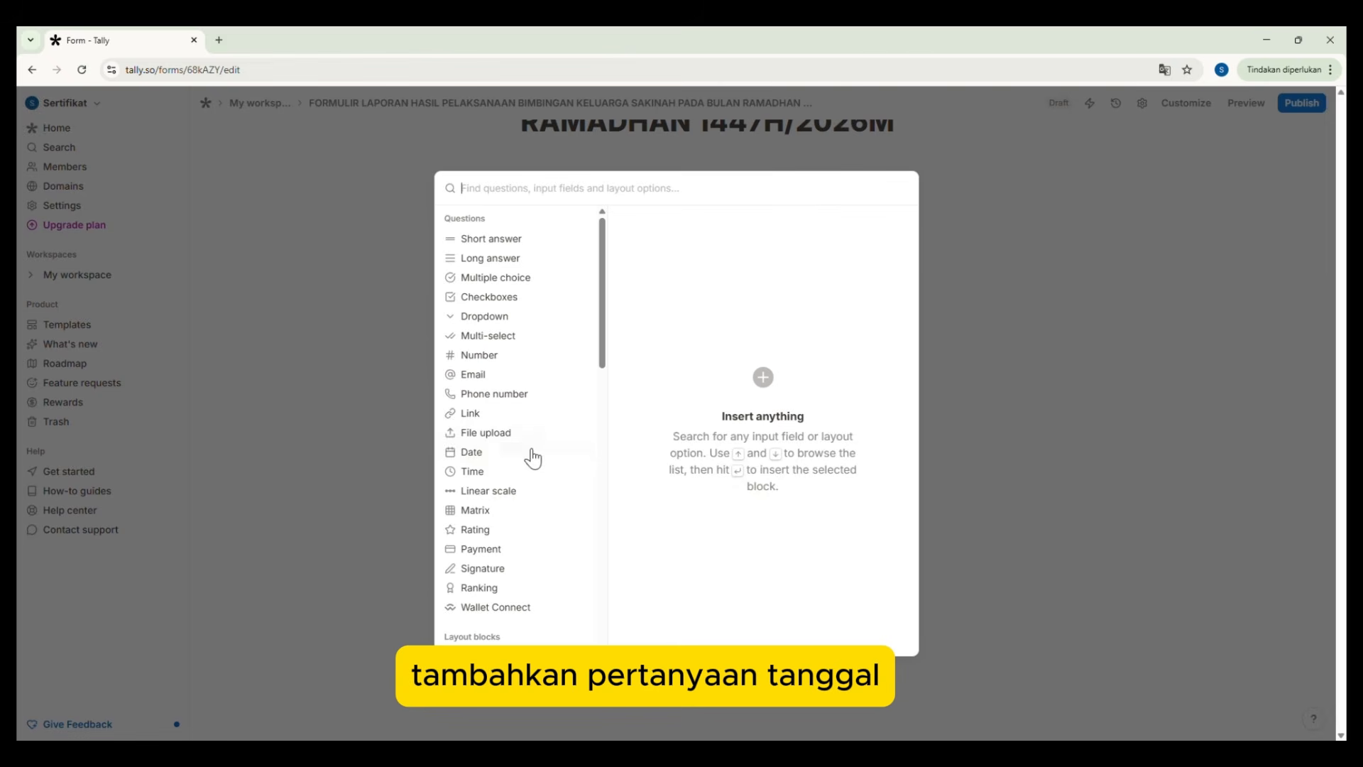
mouse_move(536, 460)
left_click(875, 228)
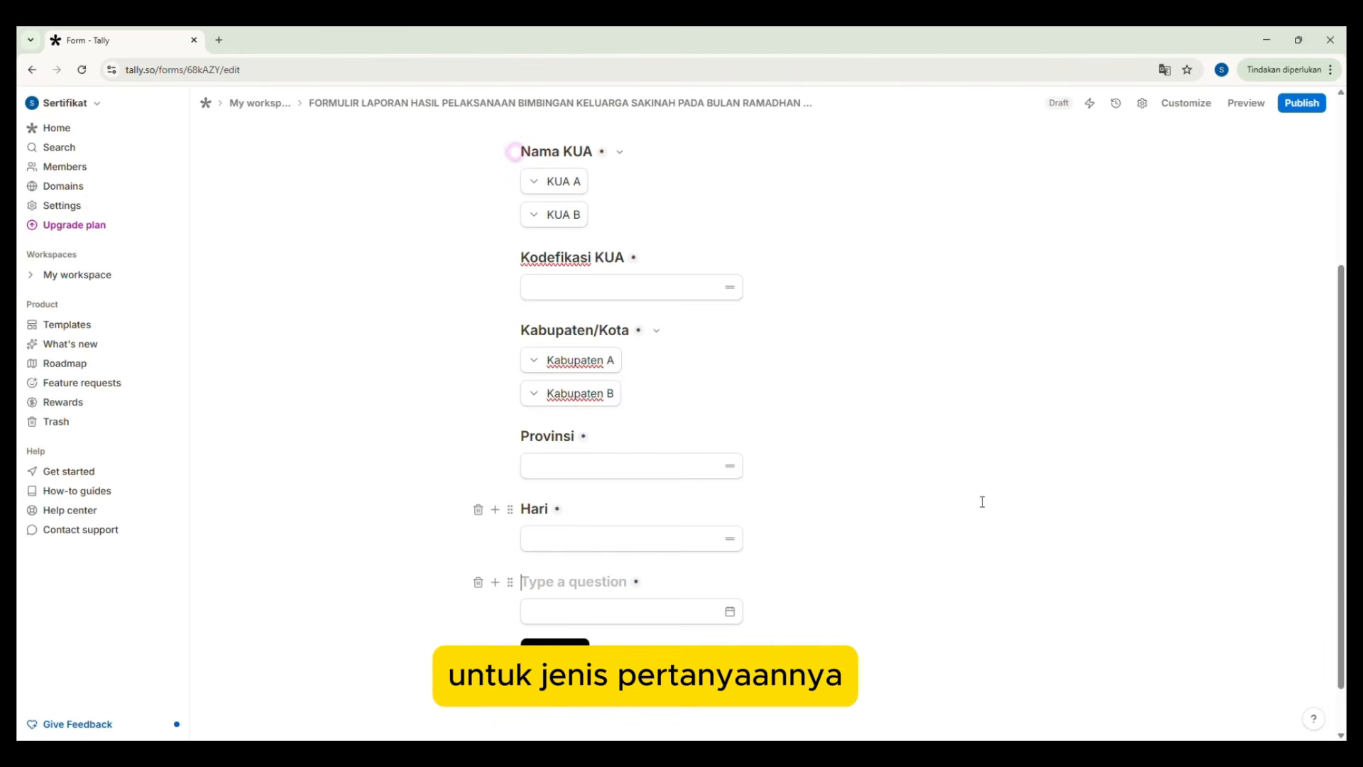
type("Tangg")
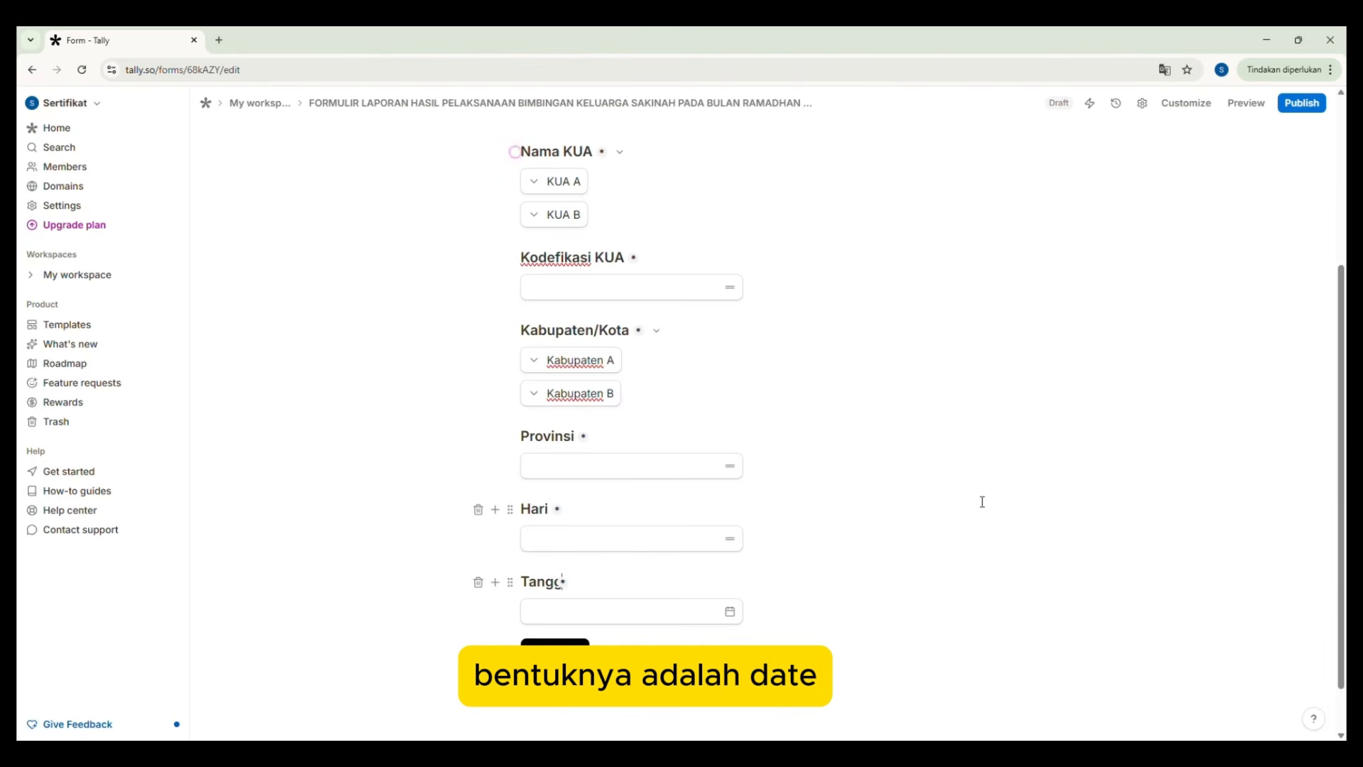
type("al")
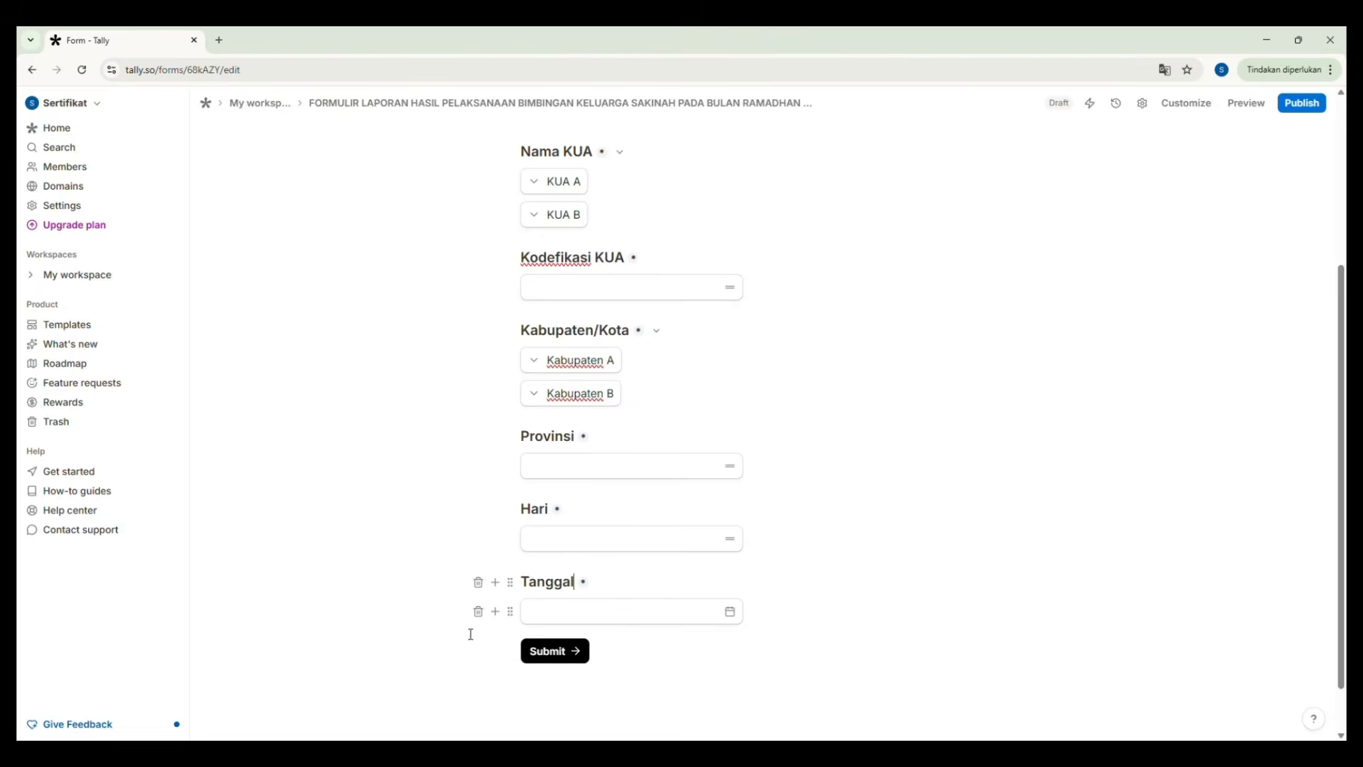
- Add a time question "Waktu" below the Tanggal question
left_click(495, 612)
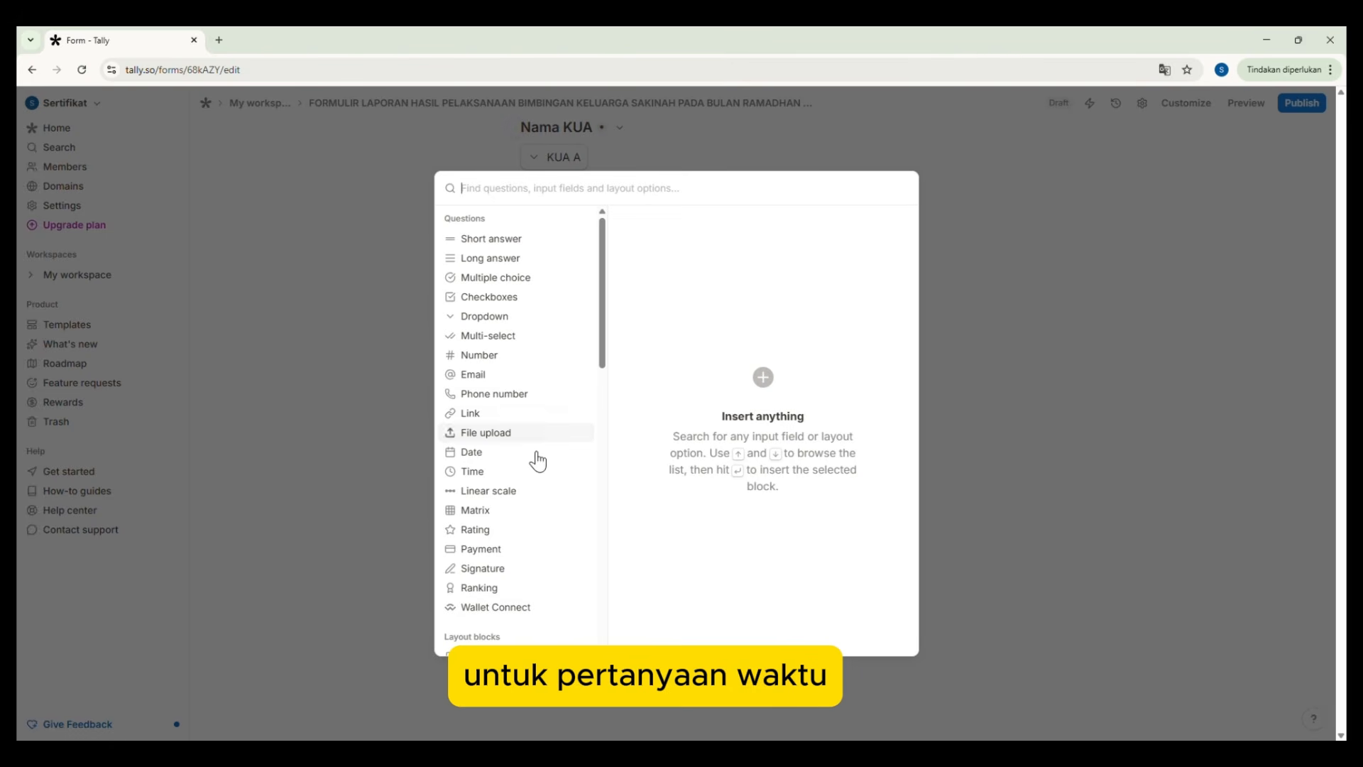
mouse_move(525, 473)
left_click(881, 225)
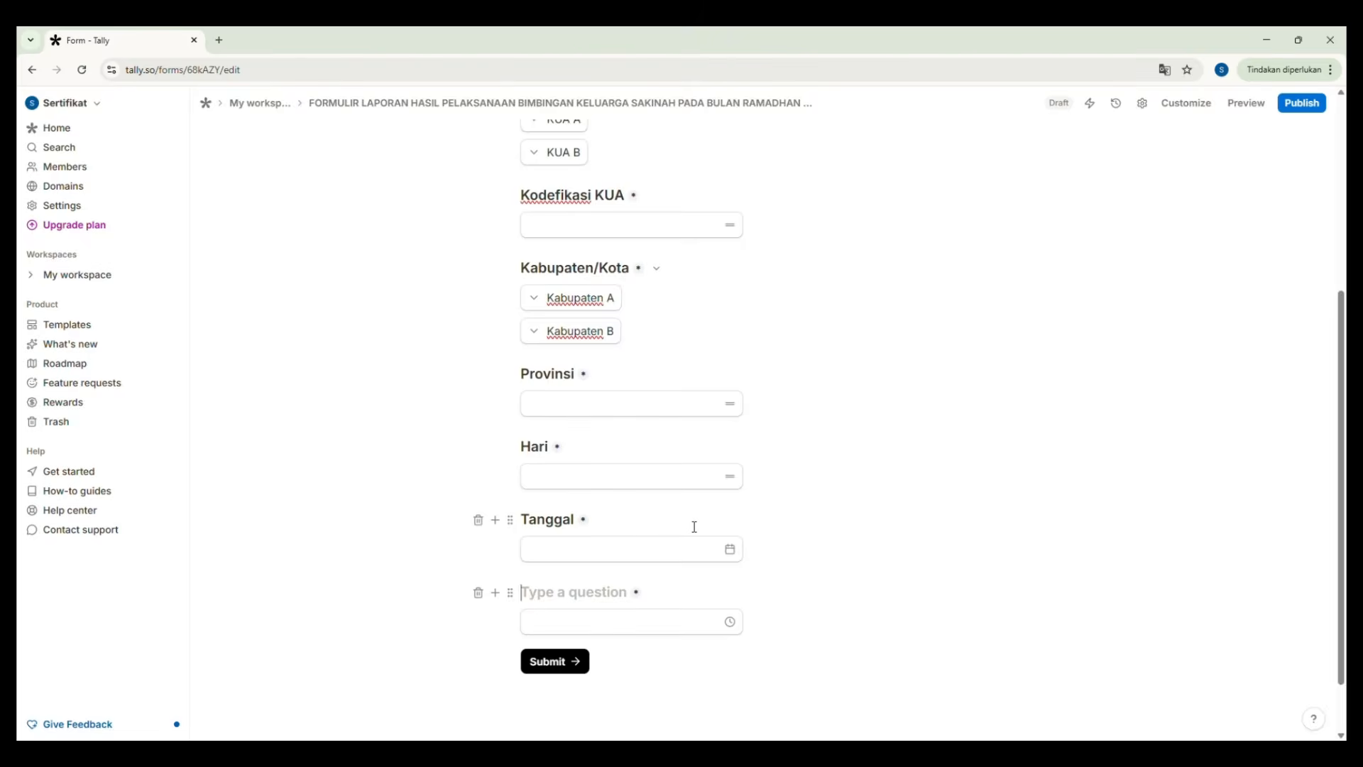
type("Waktu")
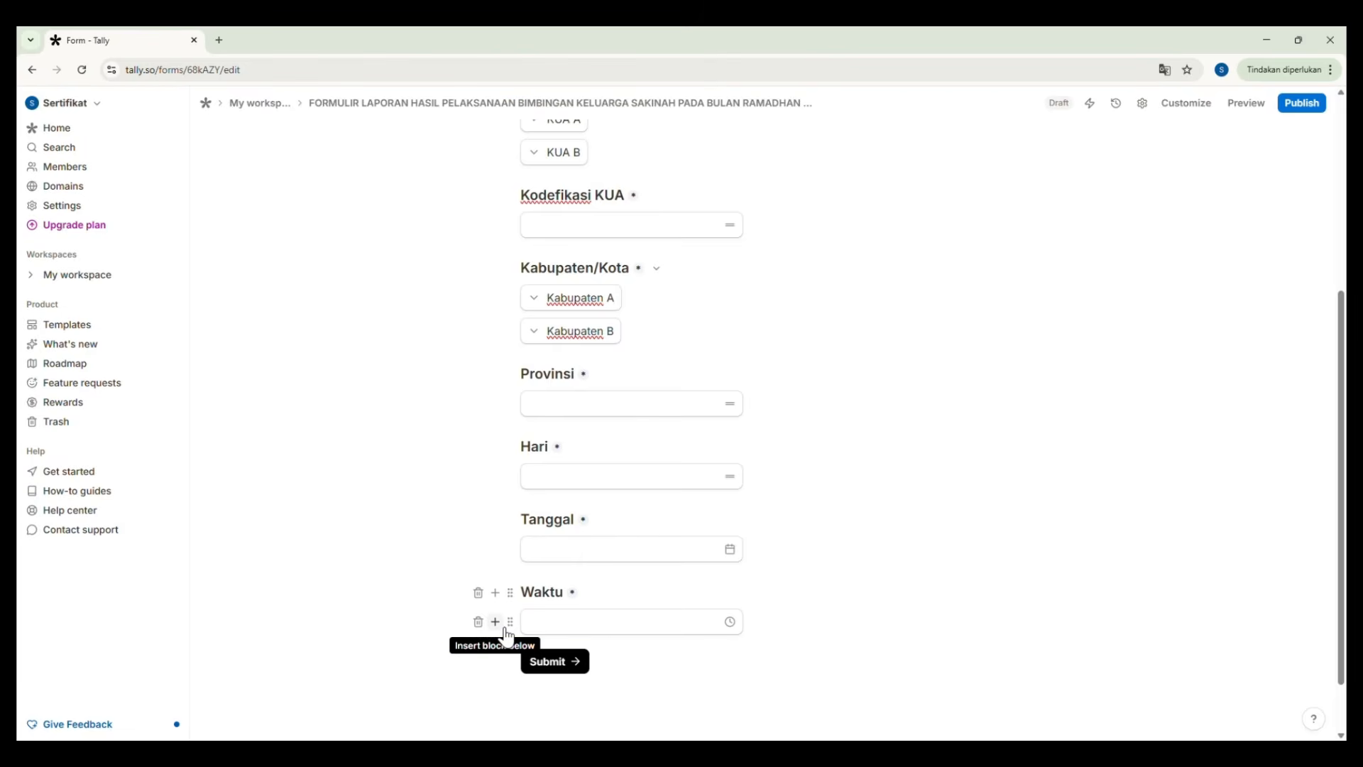
- Add a short answer question "Lokasi" below the Waktu question
left_click(506, 630)
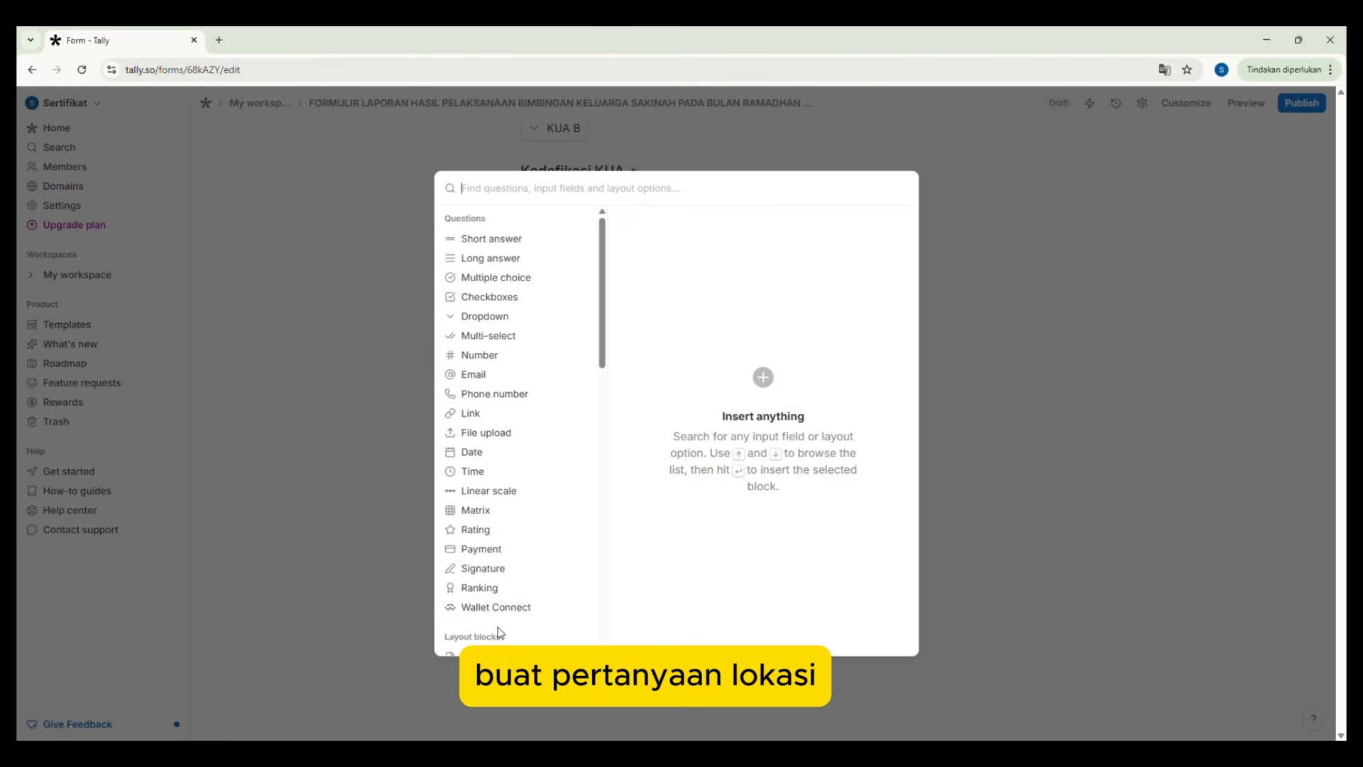
left_click(534, 241)
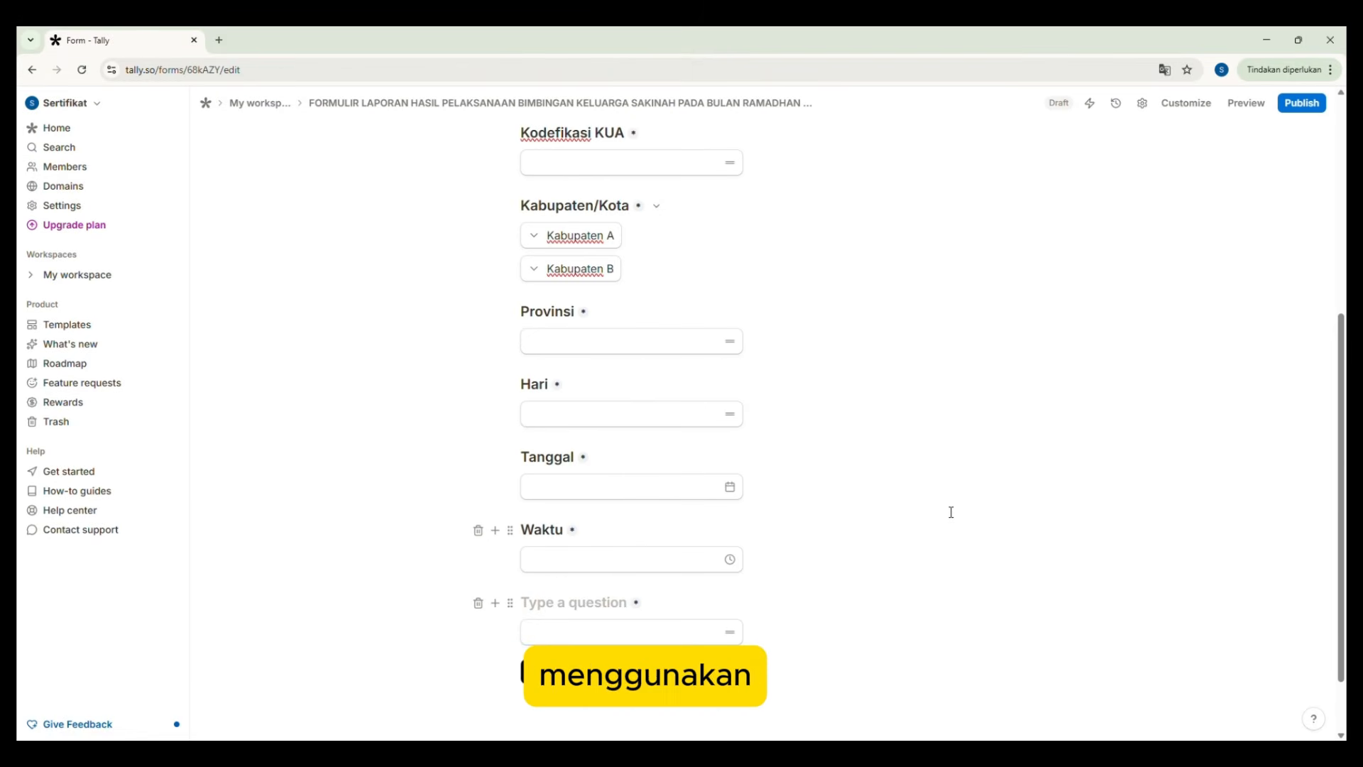
type("Lokasi")
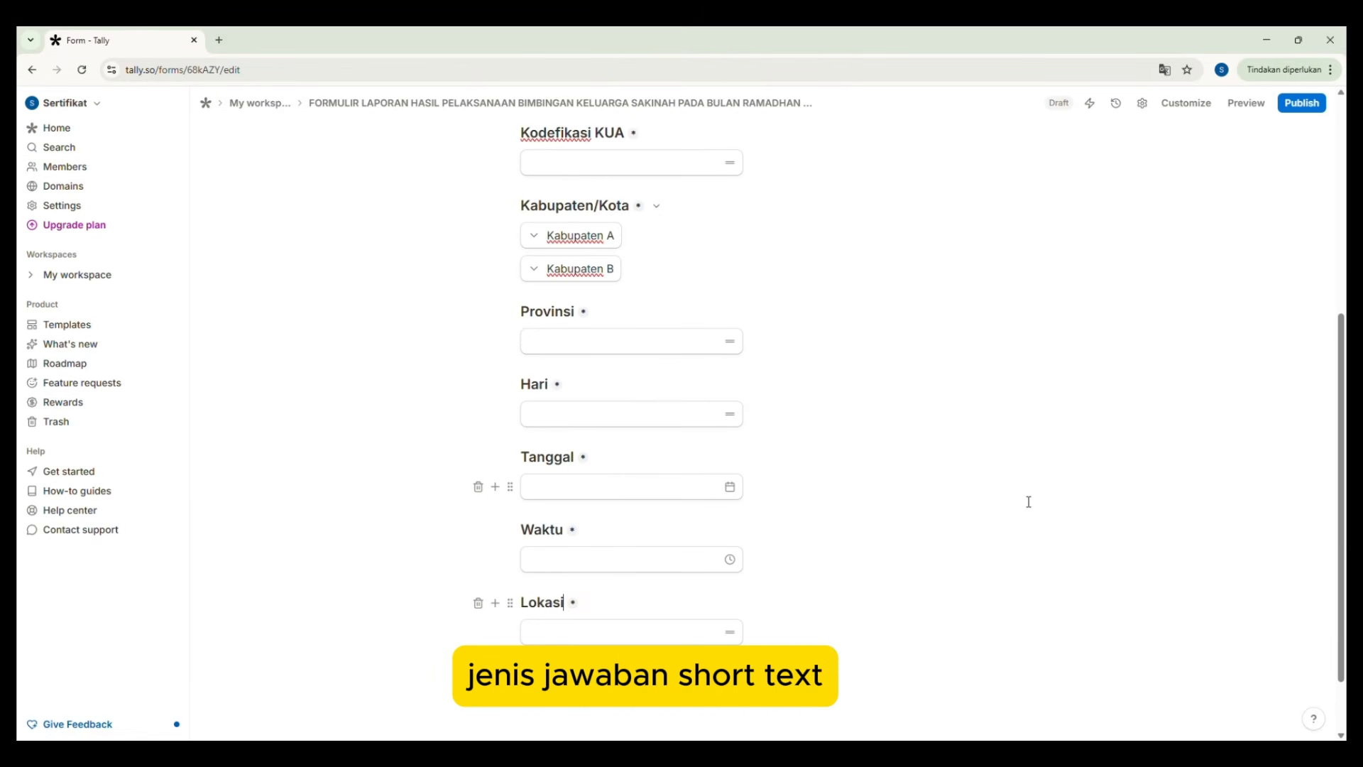
- Add a dropdown question "Metode" below Lokasi with the options "Tatap Muka", "Daring" and "Kombinasi"
scroll(478, 615, "down", 1)
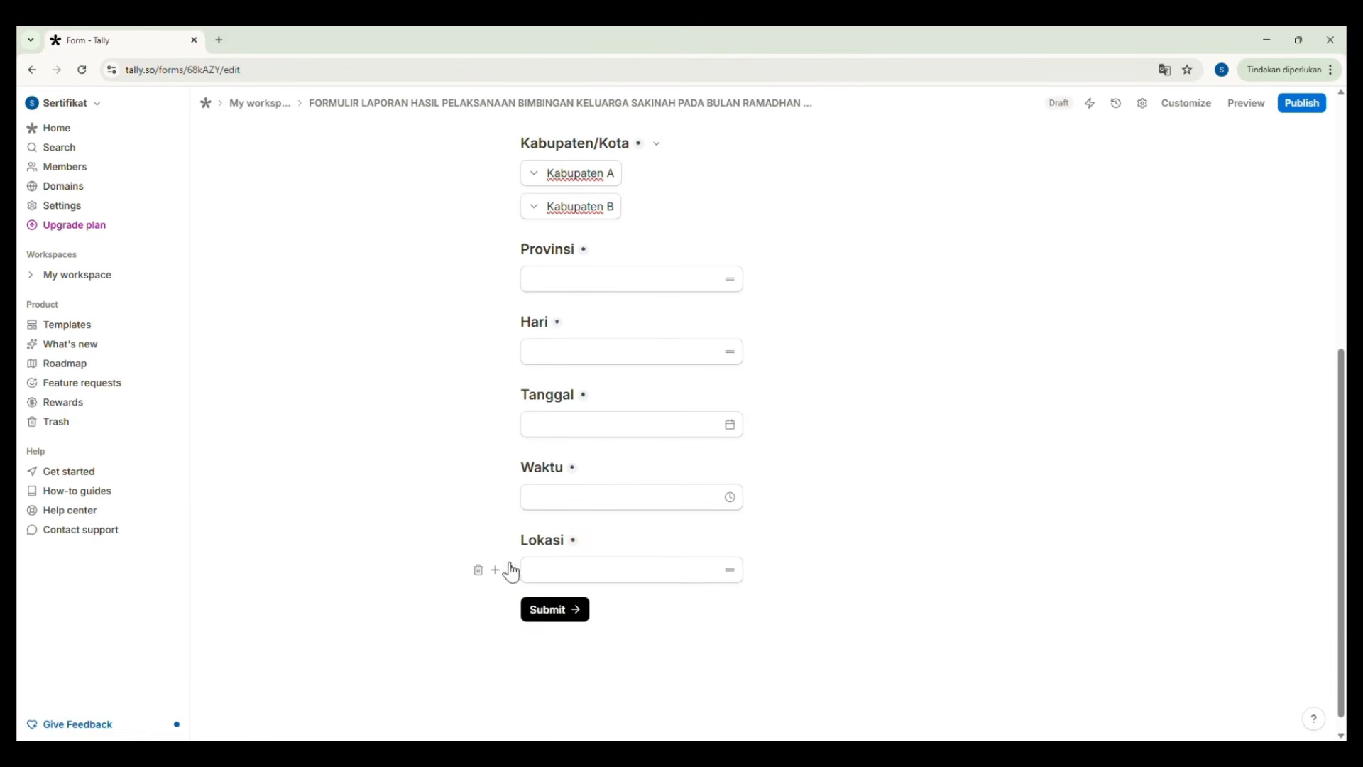
left_click(497, 570)
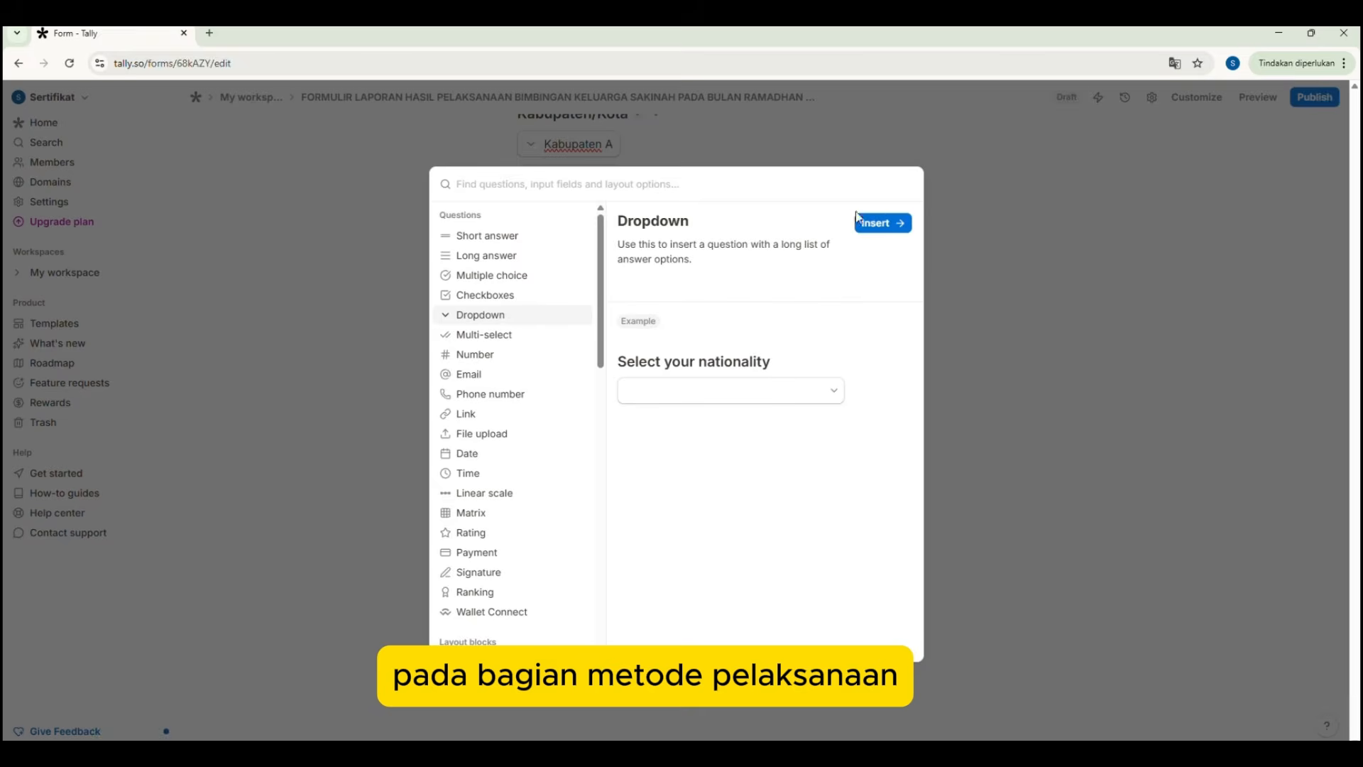
left_click(517, 313)
type("Met")
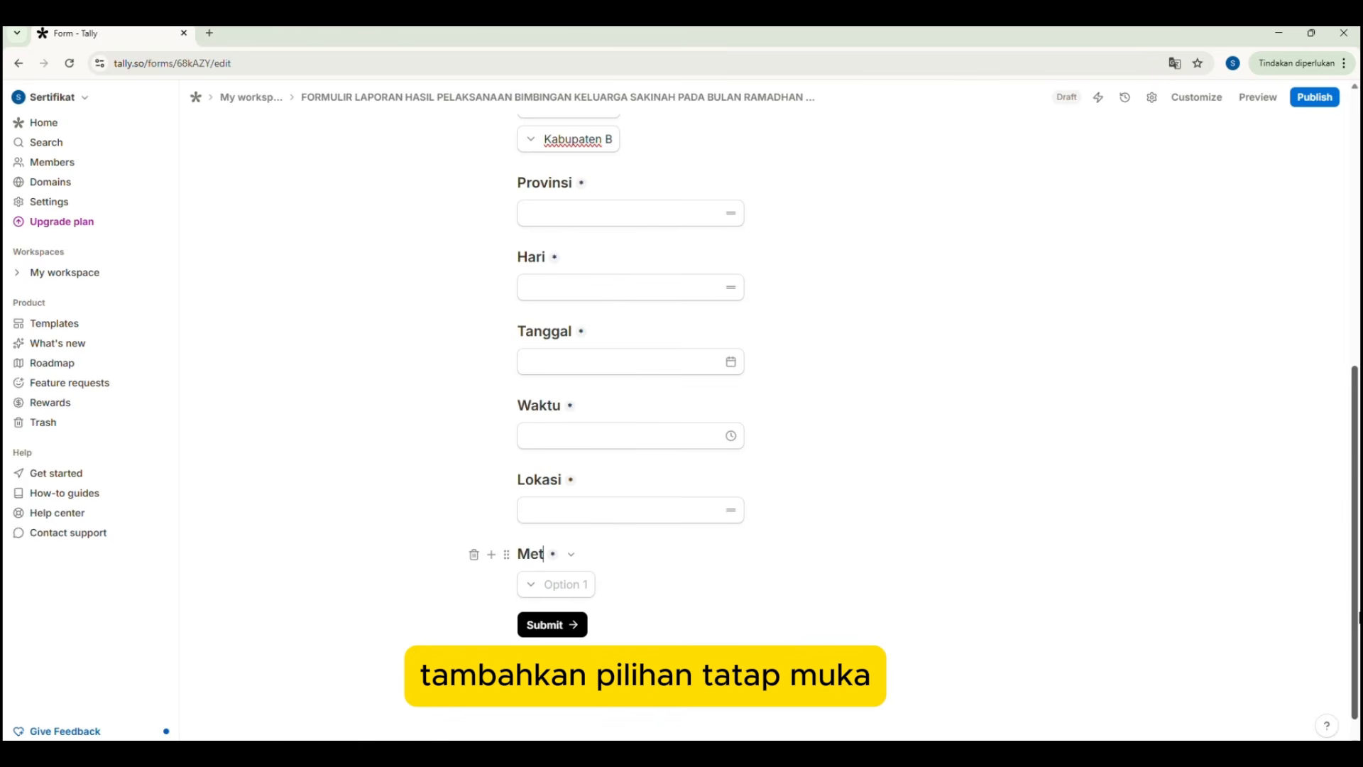
type("ode")
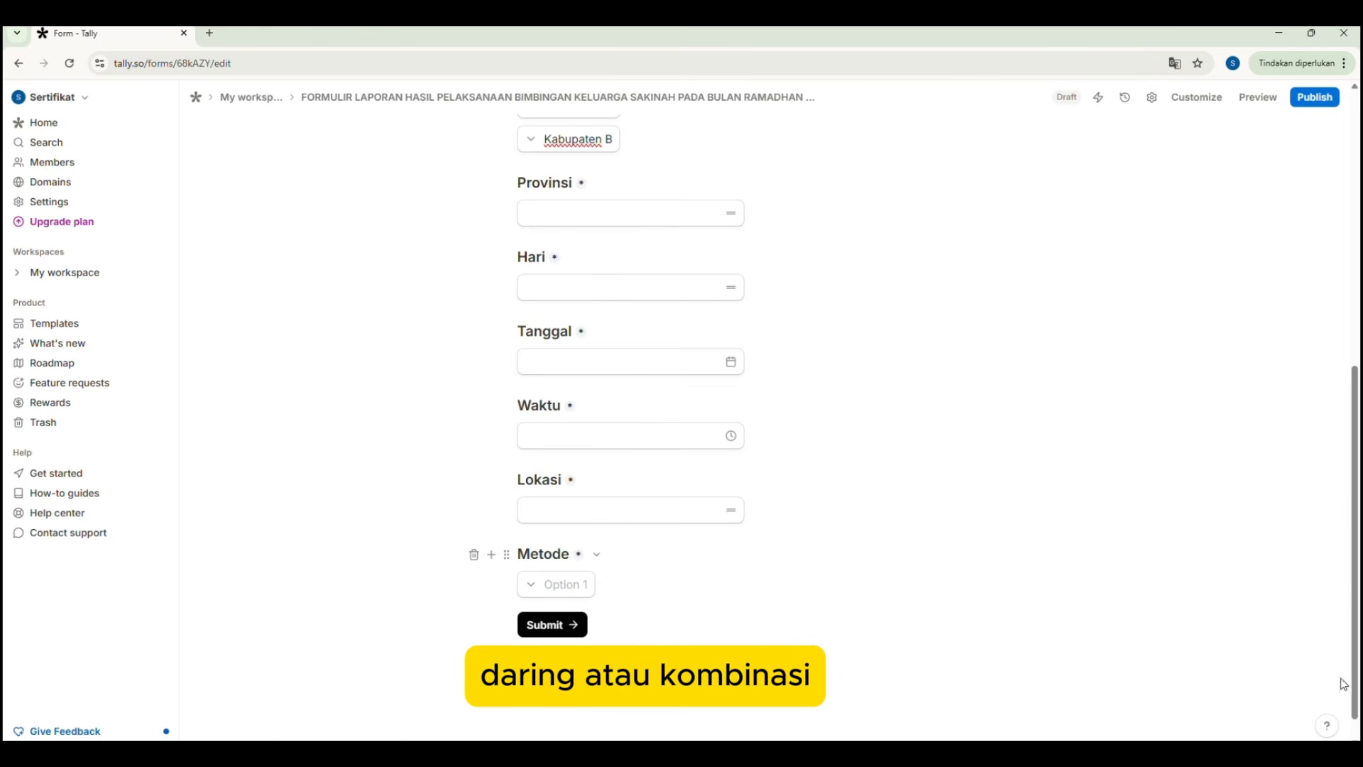
left_click(661, 589)
type("Tatap")
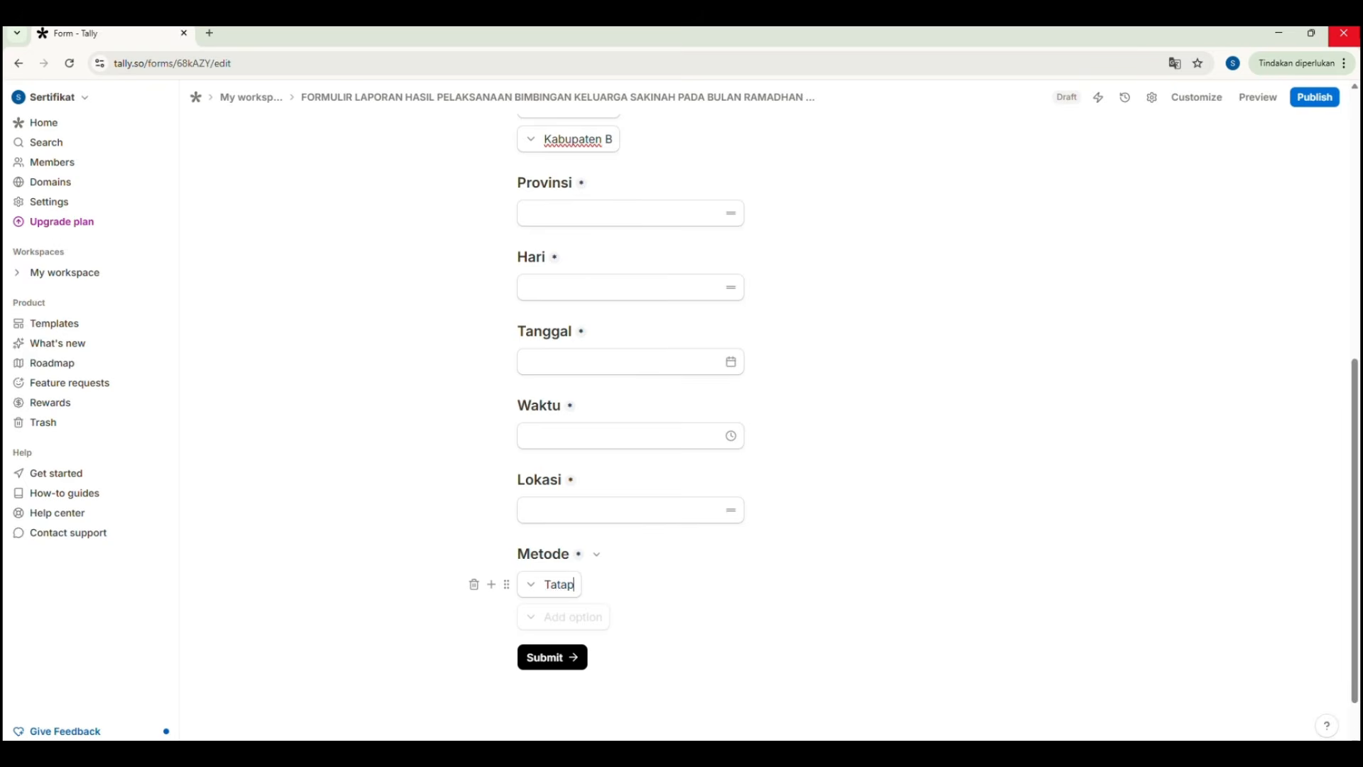
type(" Muka")
key("Return")
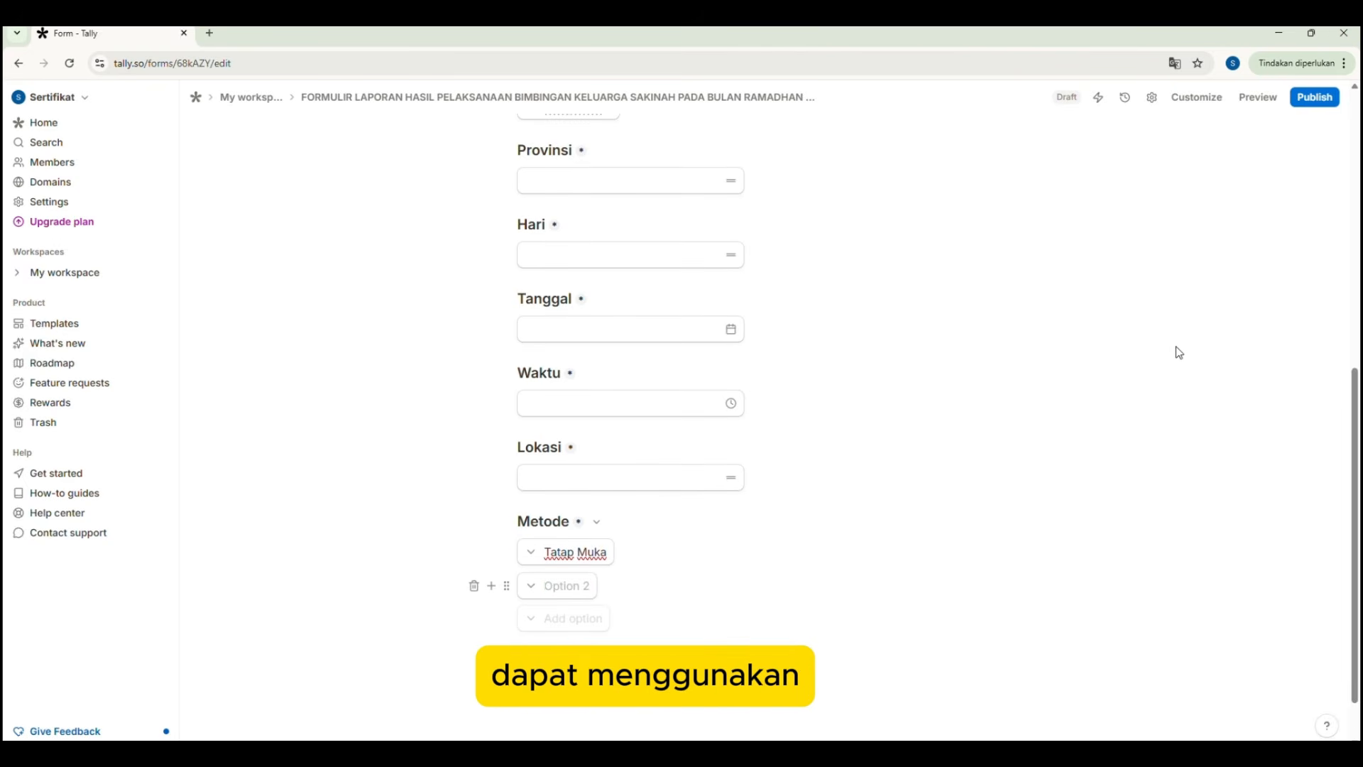
type("Daring")
key("Return")
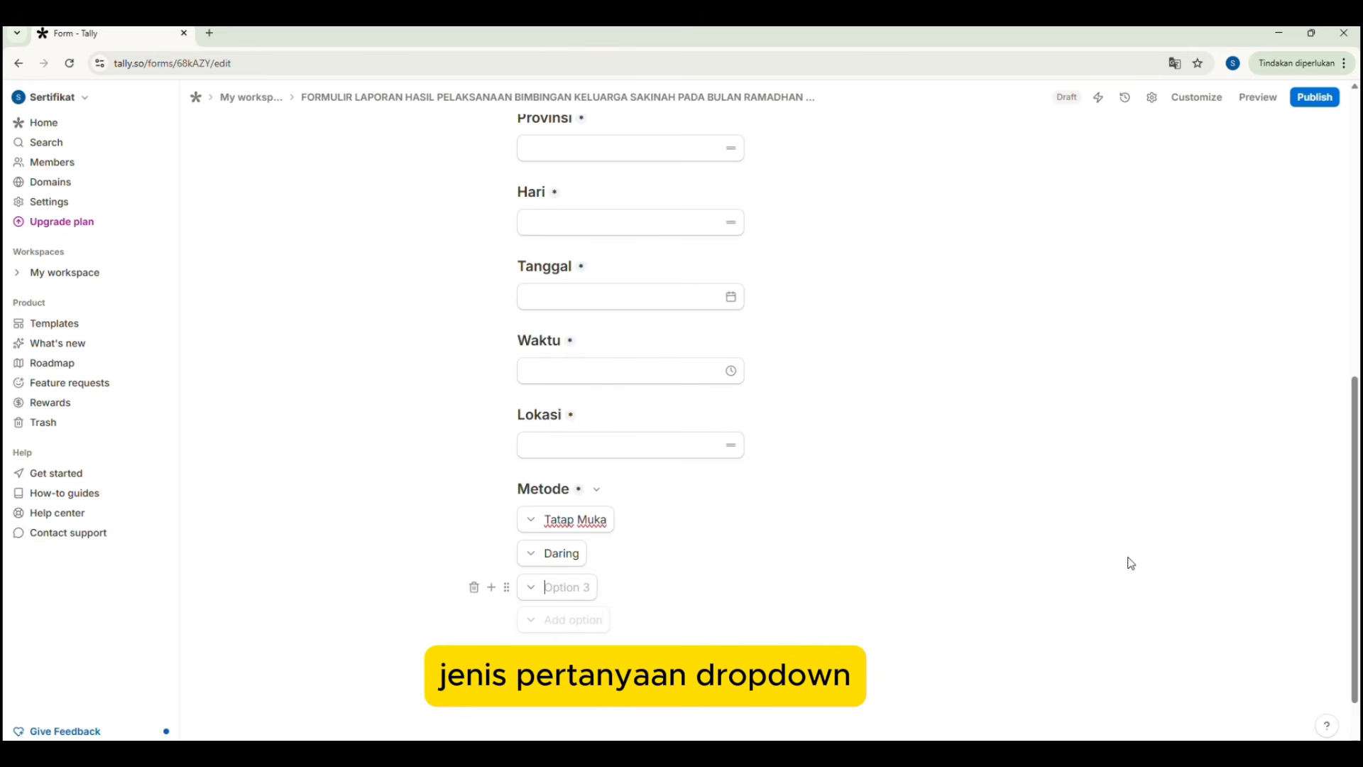
type("Kombinasi")
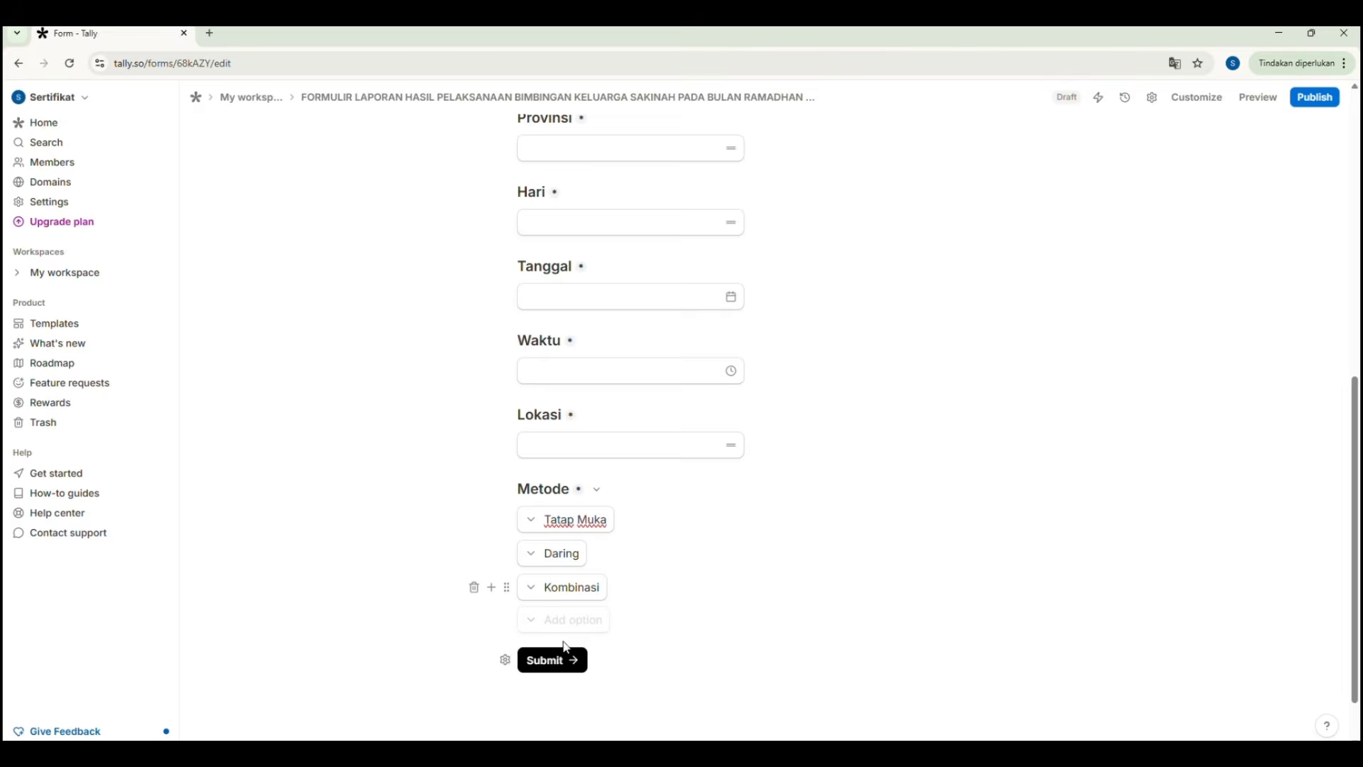
- Add a short answer question "Media Jika Daring" below the Metode options
left_click(491, 587)
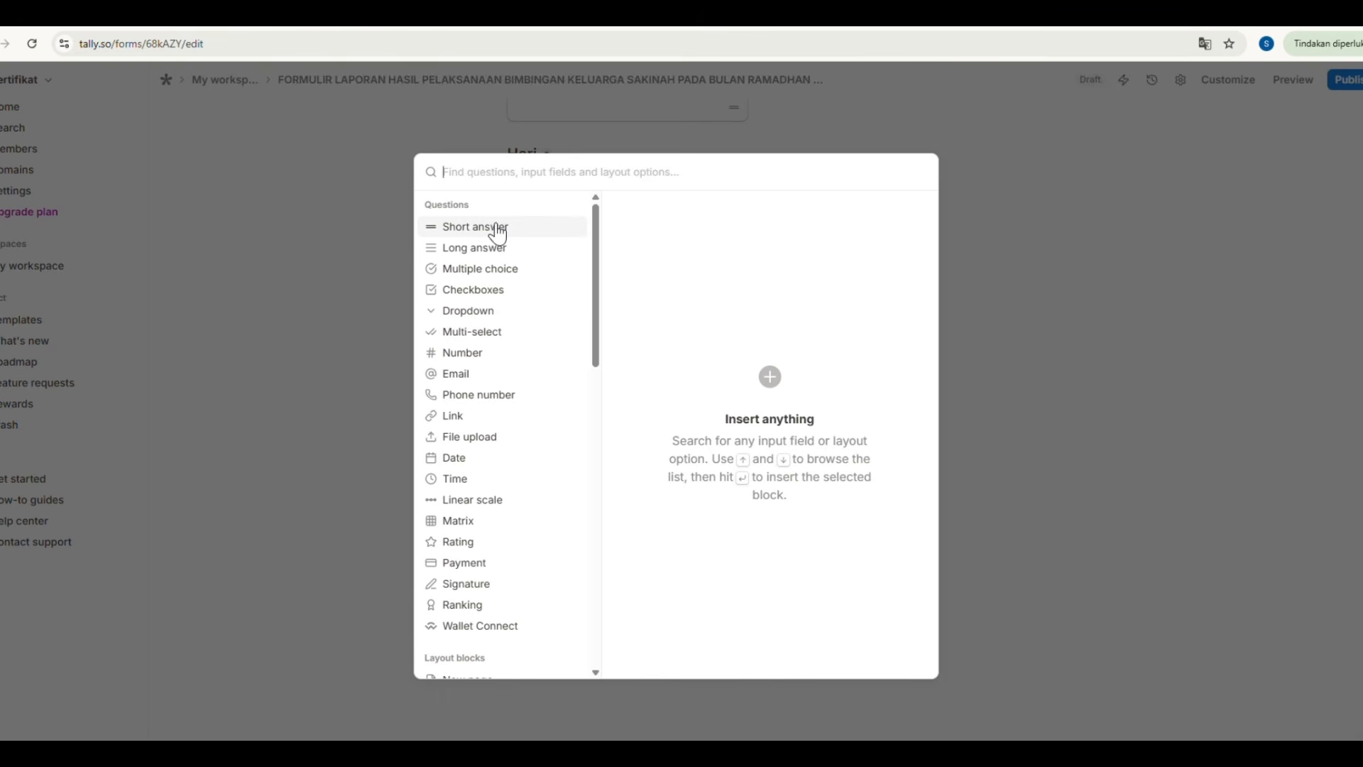
mouse_move(506, 234)
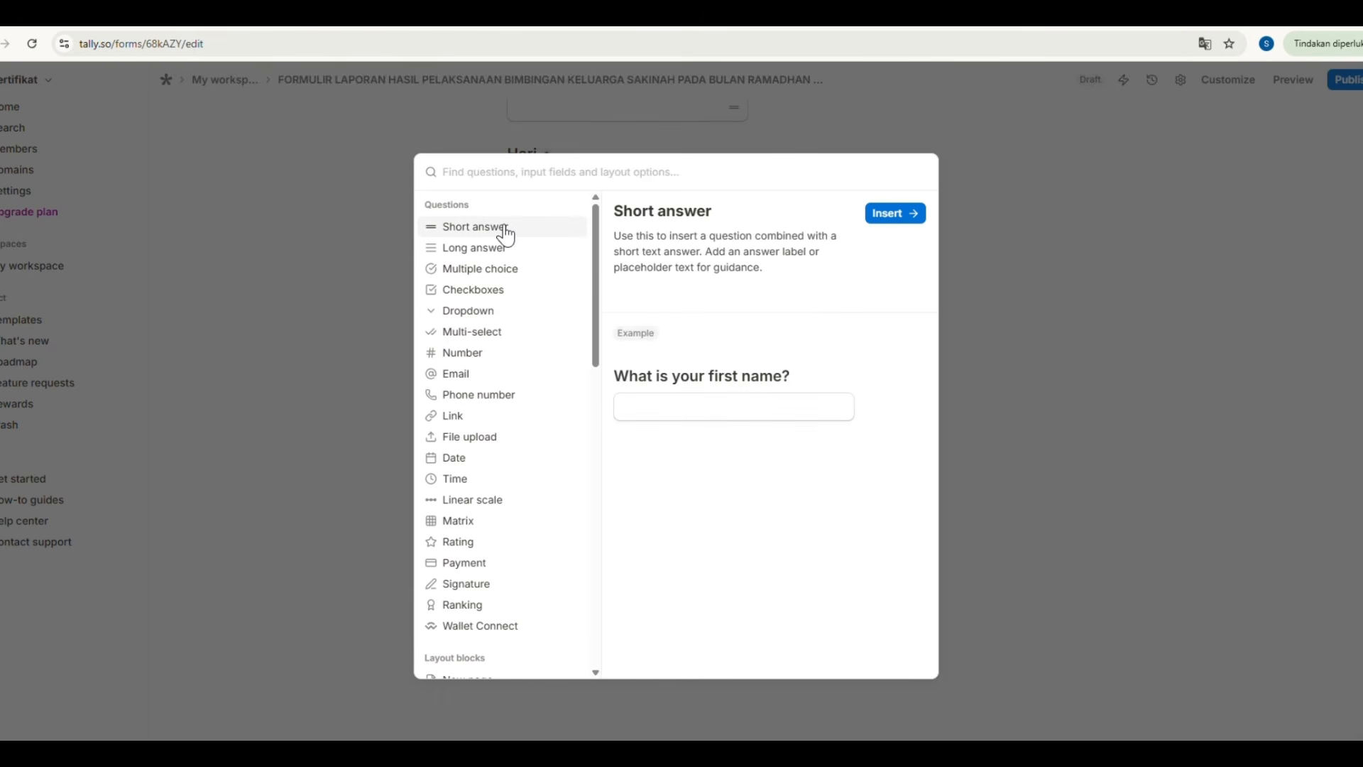
left_click(887, 216)
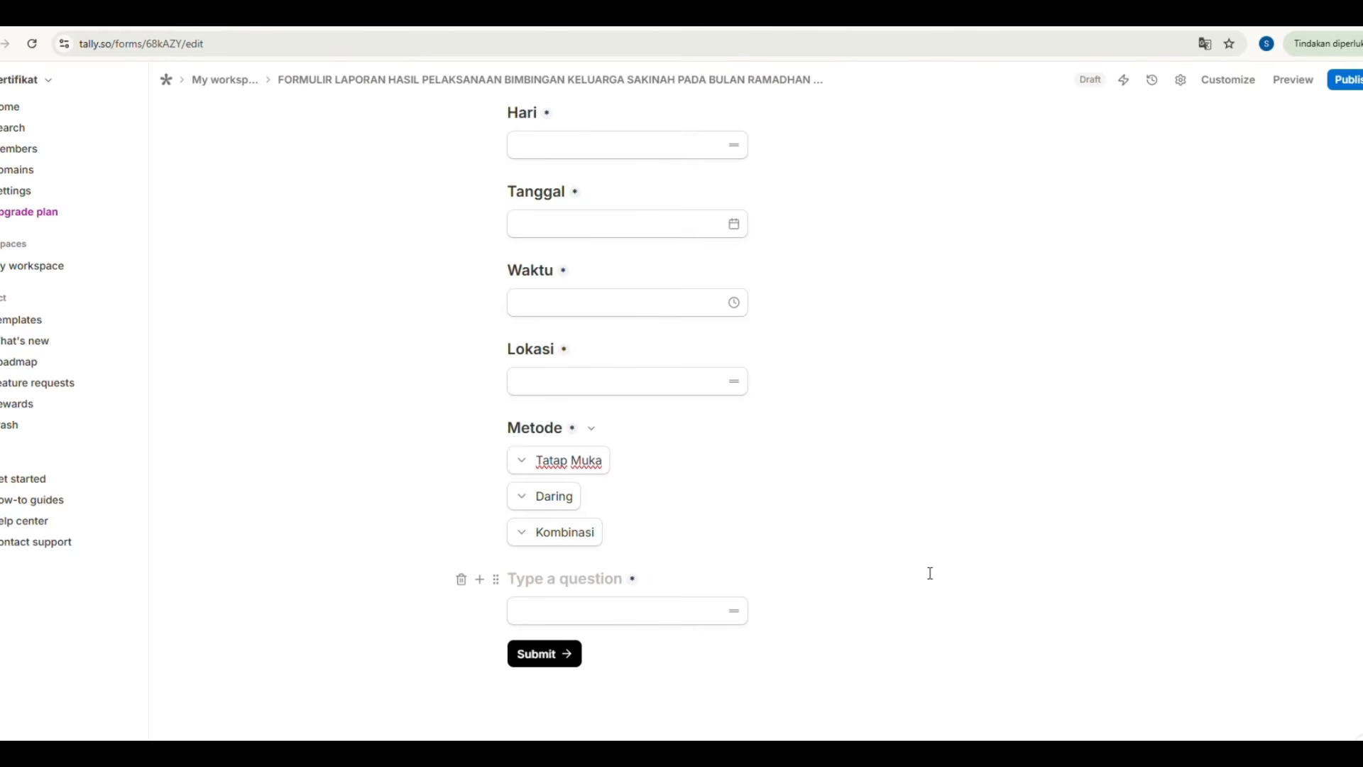
type("Media")
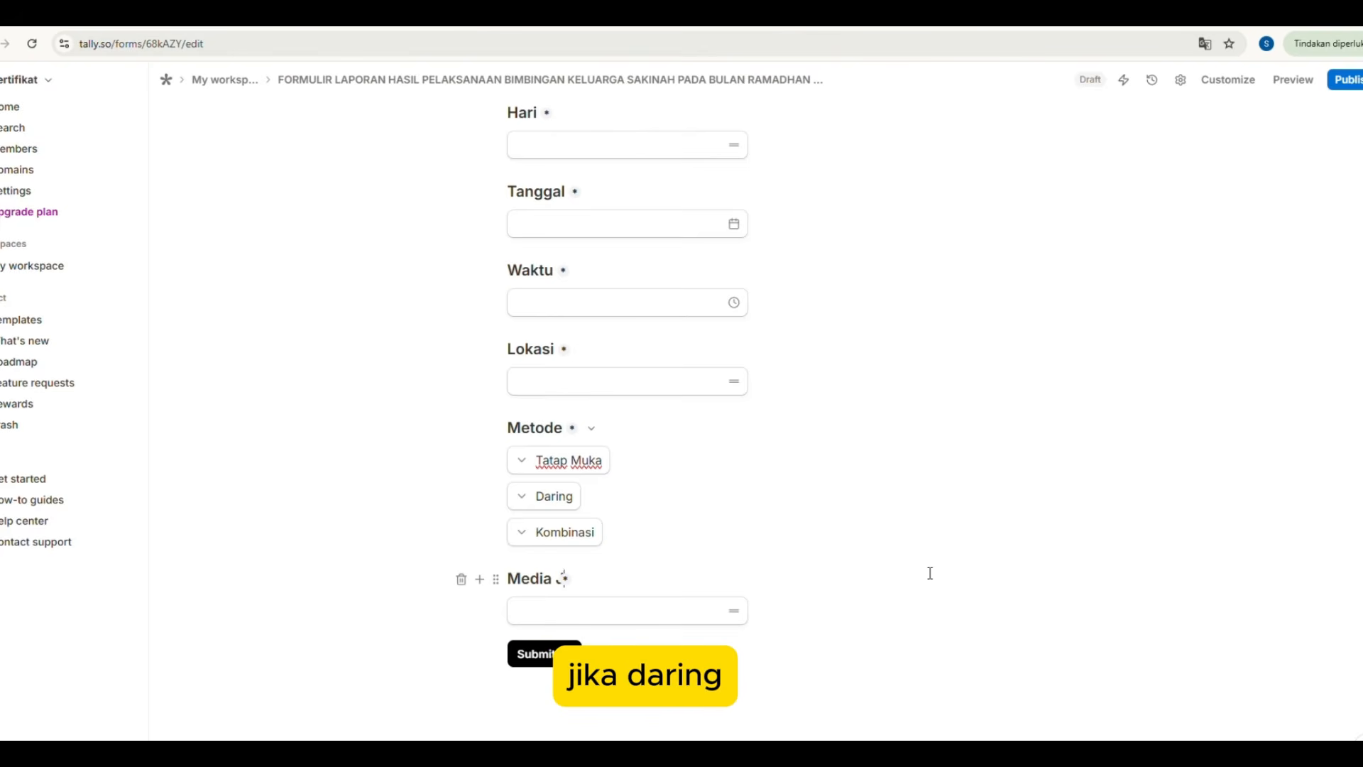
type(" Jik")
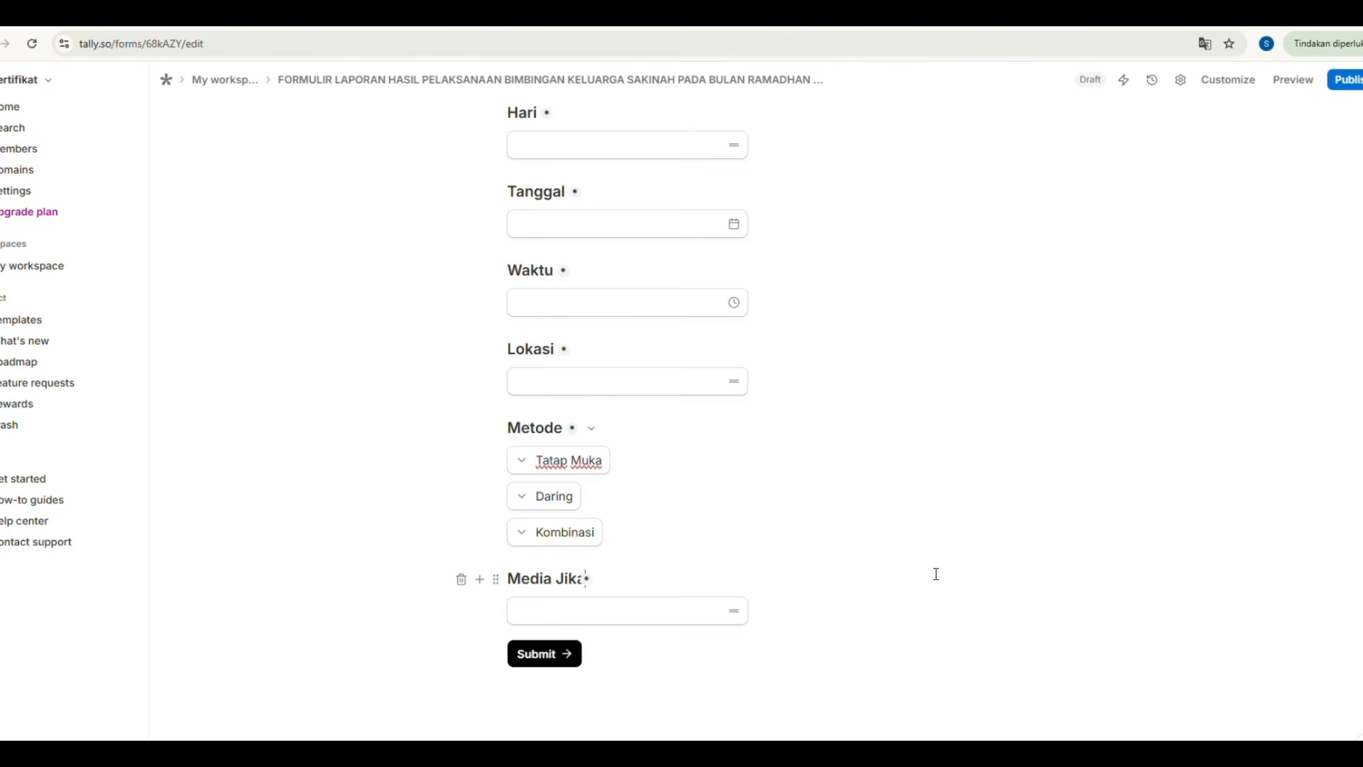
type("a Daring")
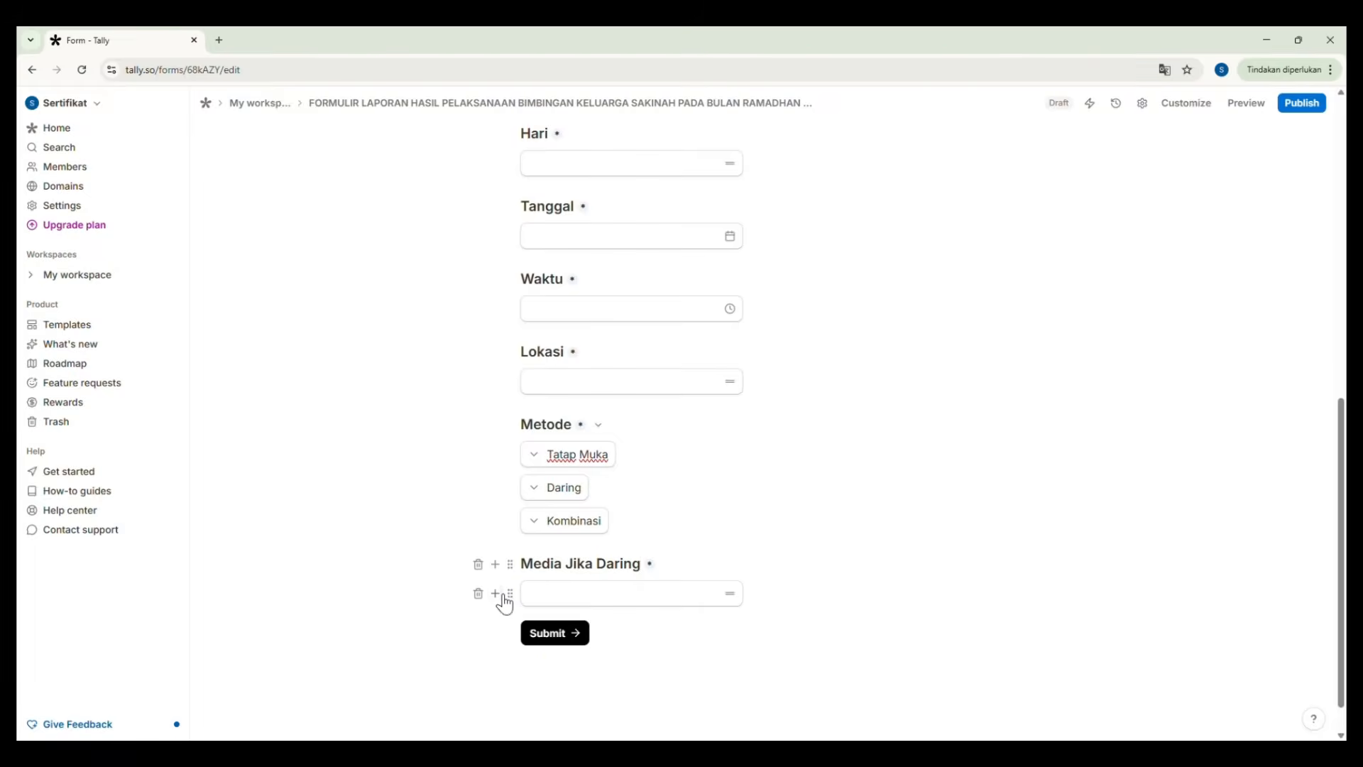
- Add a short answer question "Judul Materi" below the Media Jika Daring question
left_click(480, 612)
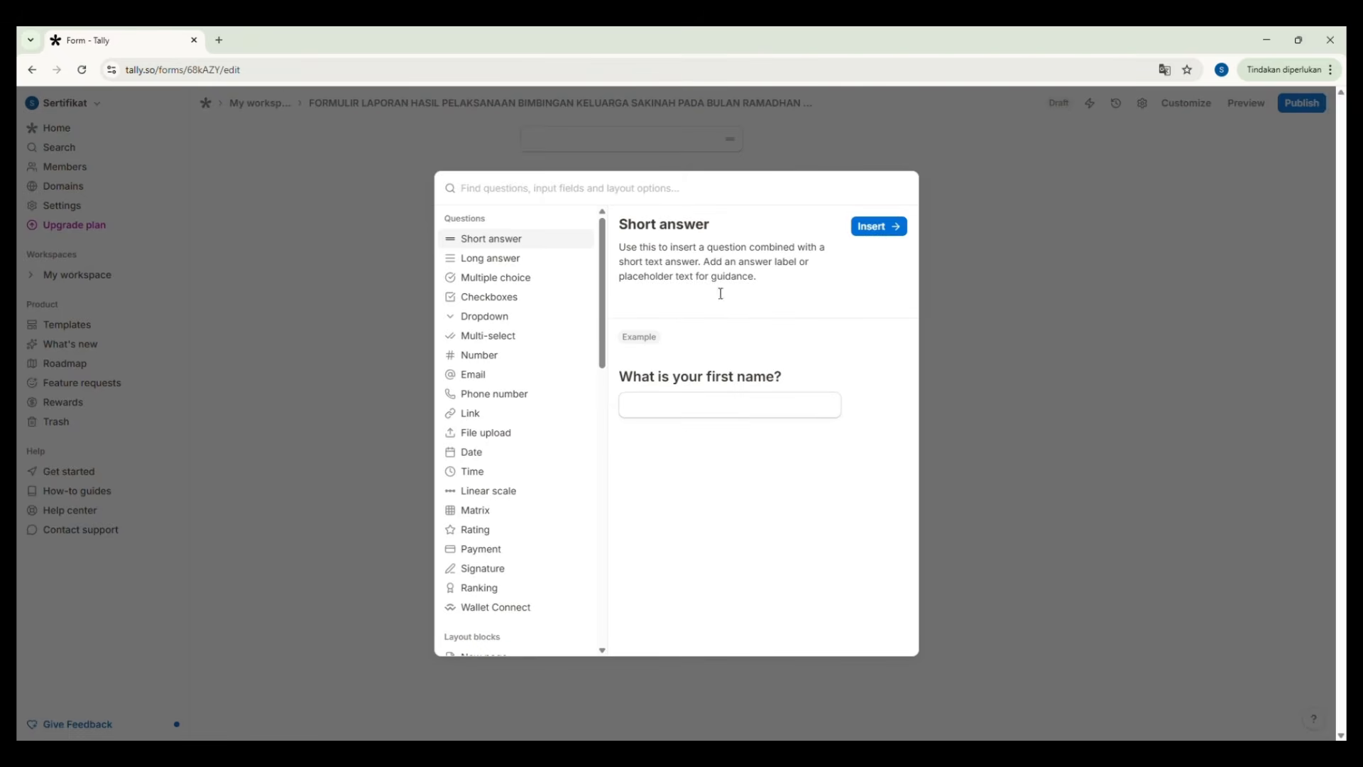
left_click(878, 225)
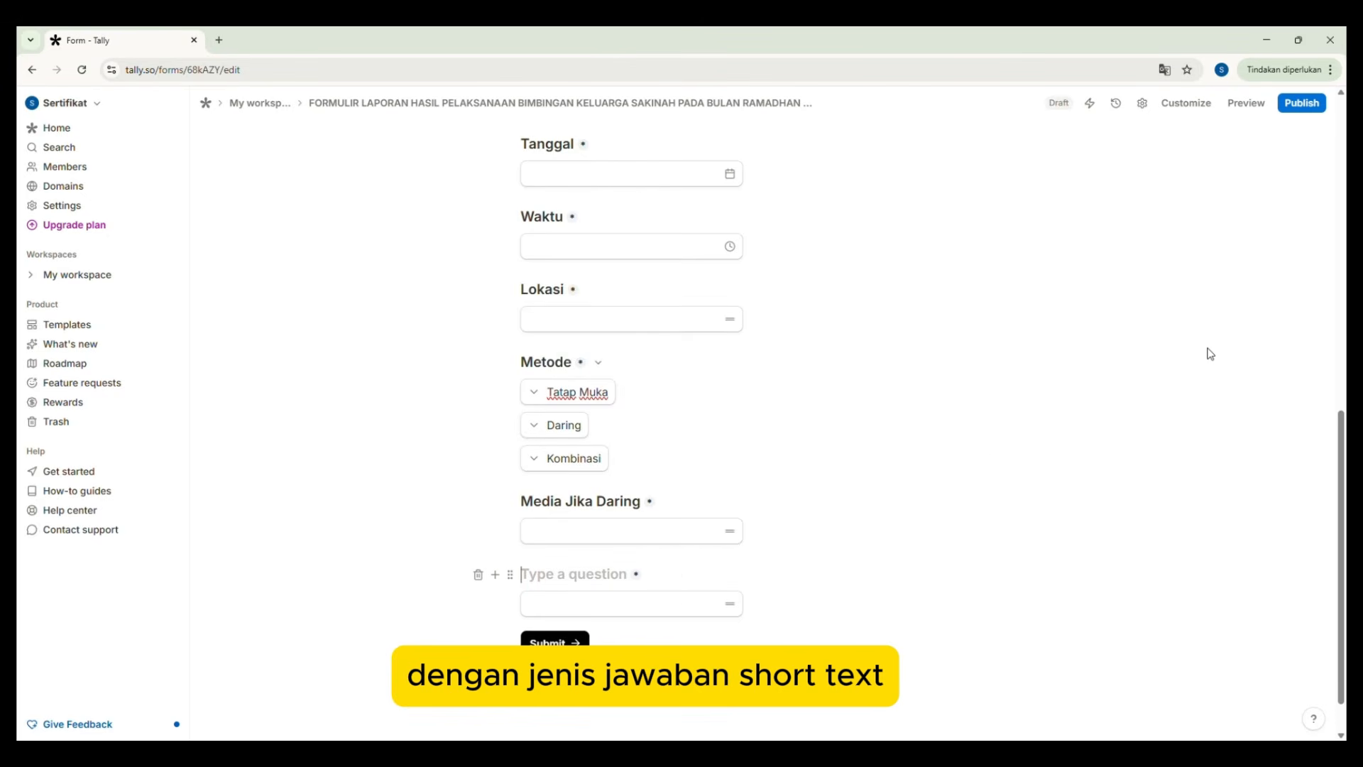
type("Judul Materi")
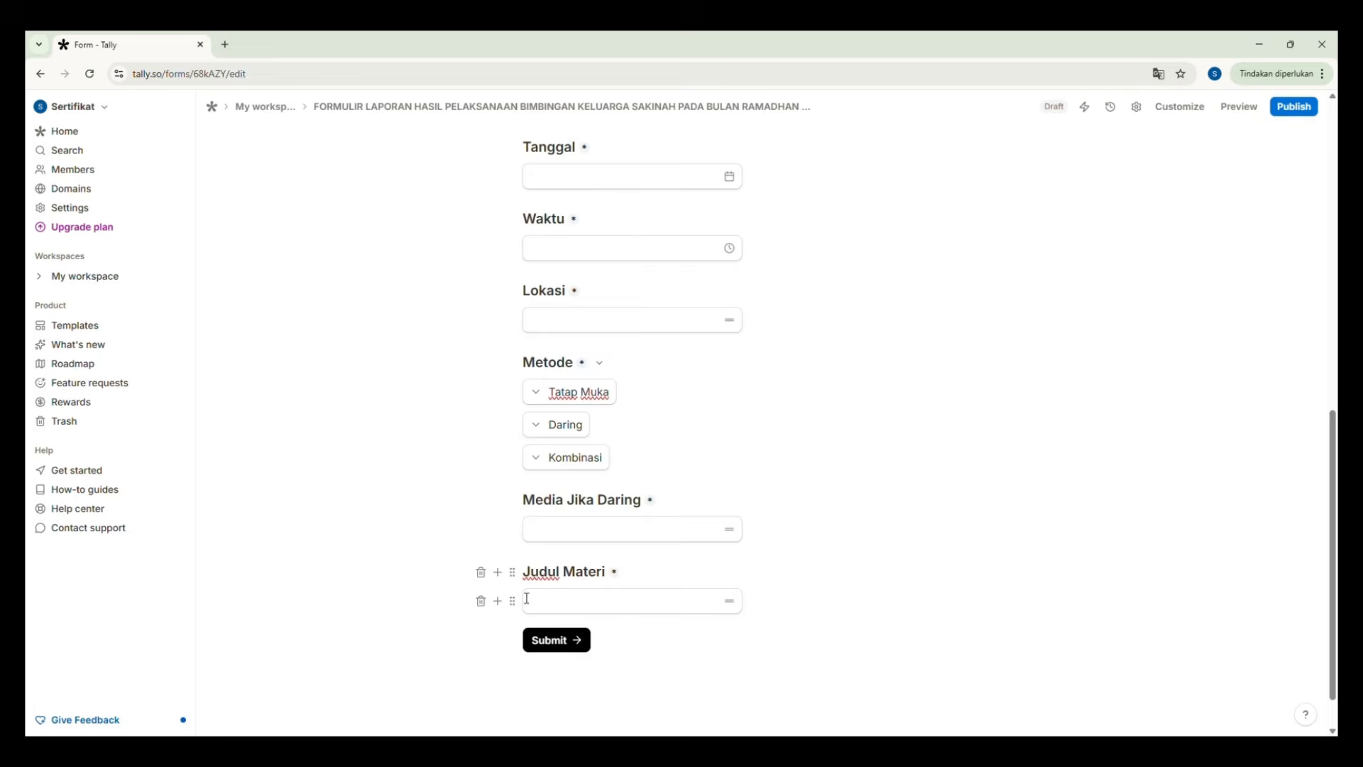
- Add a dropdown question "Pelaksana Kegiatan" below Judul Materi with the options "Penghulu", "Penyuluh Agama Islam" and "Fasilitator Keluarga Sakinah"
left_click(498, 601)
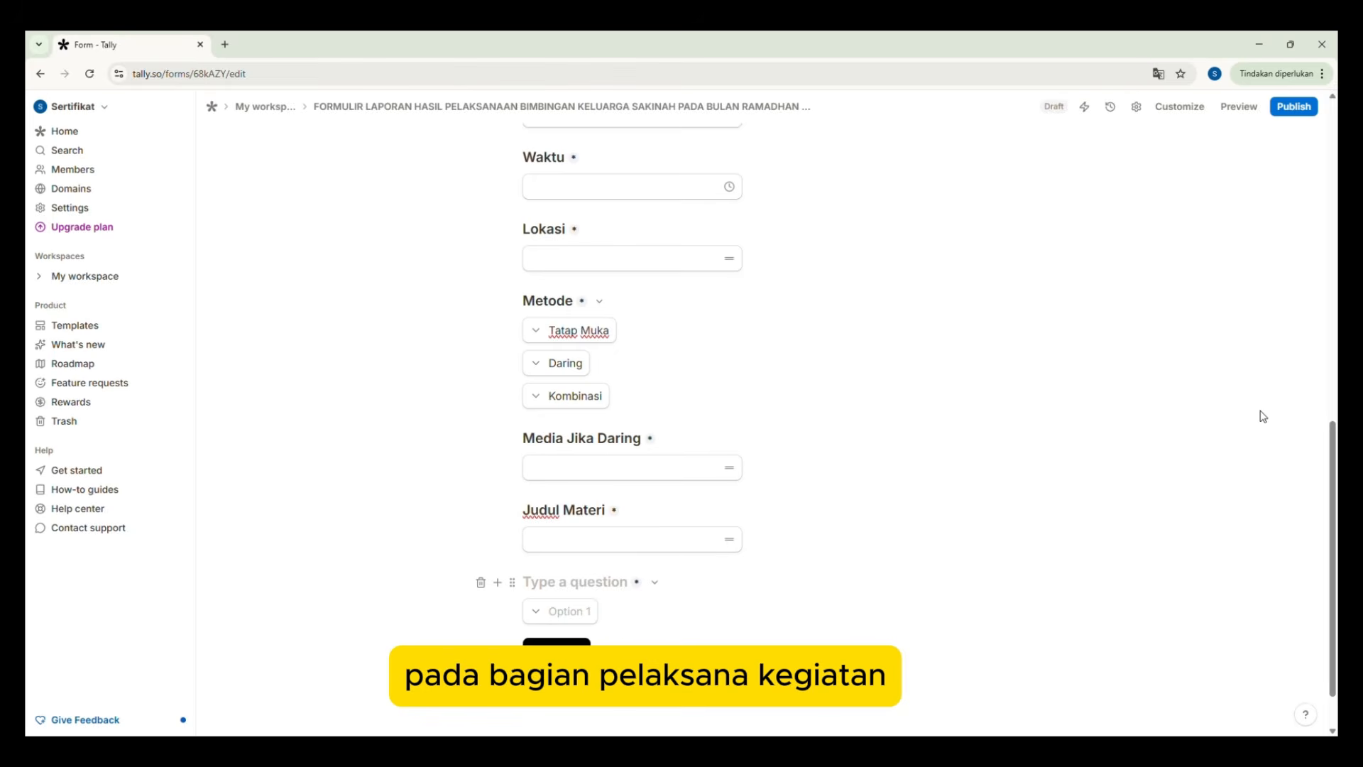
type("Pelaksana Kegiatan")
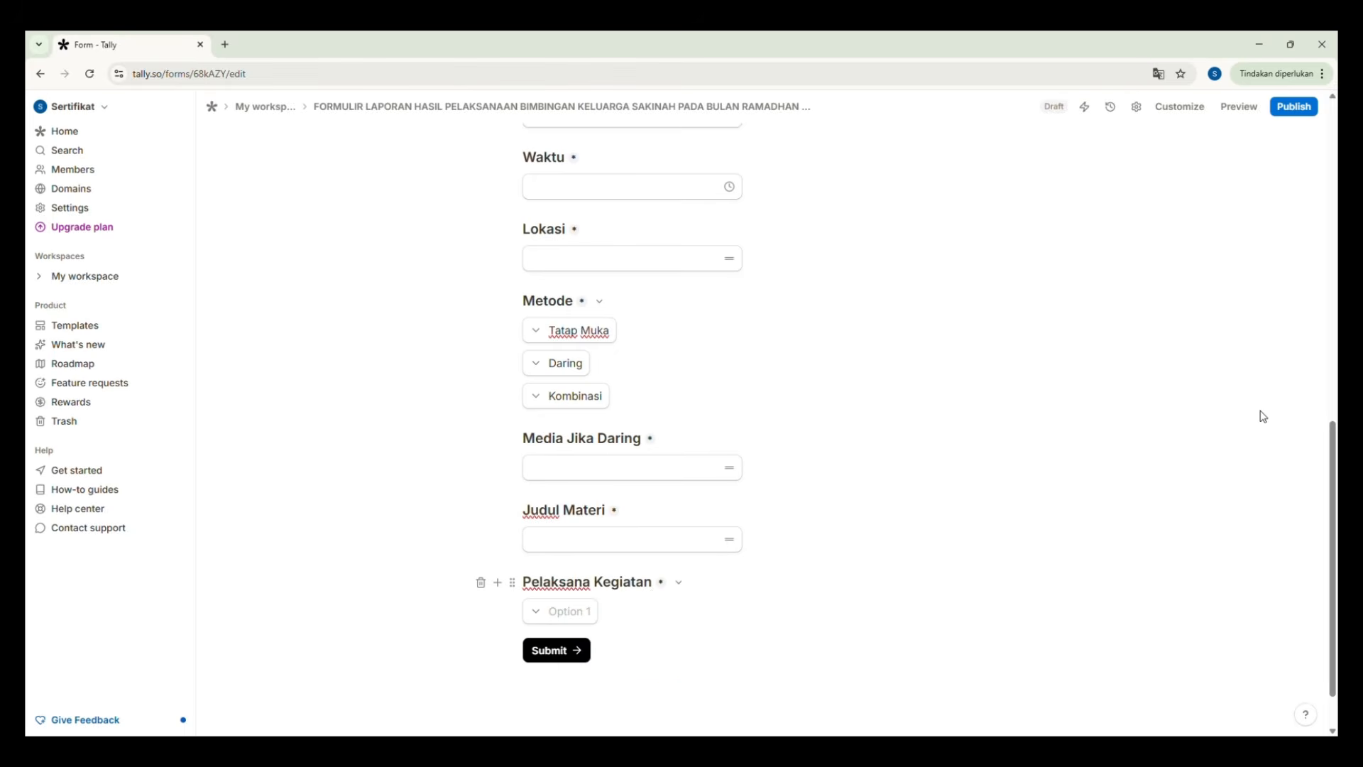
left_click(590, 620)
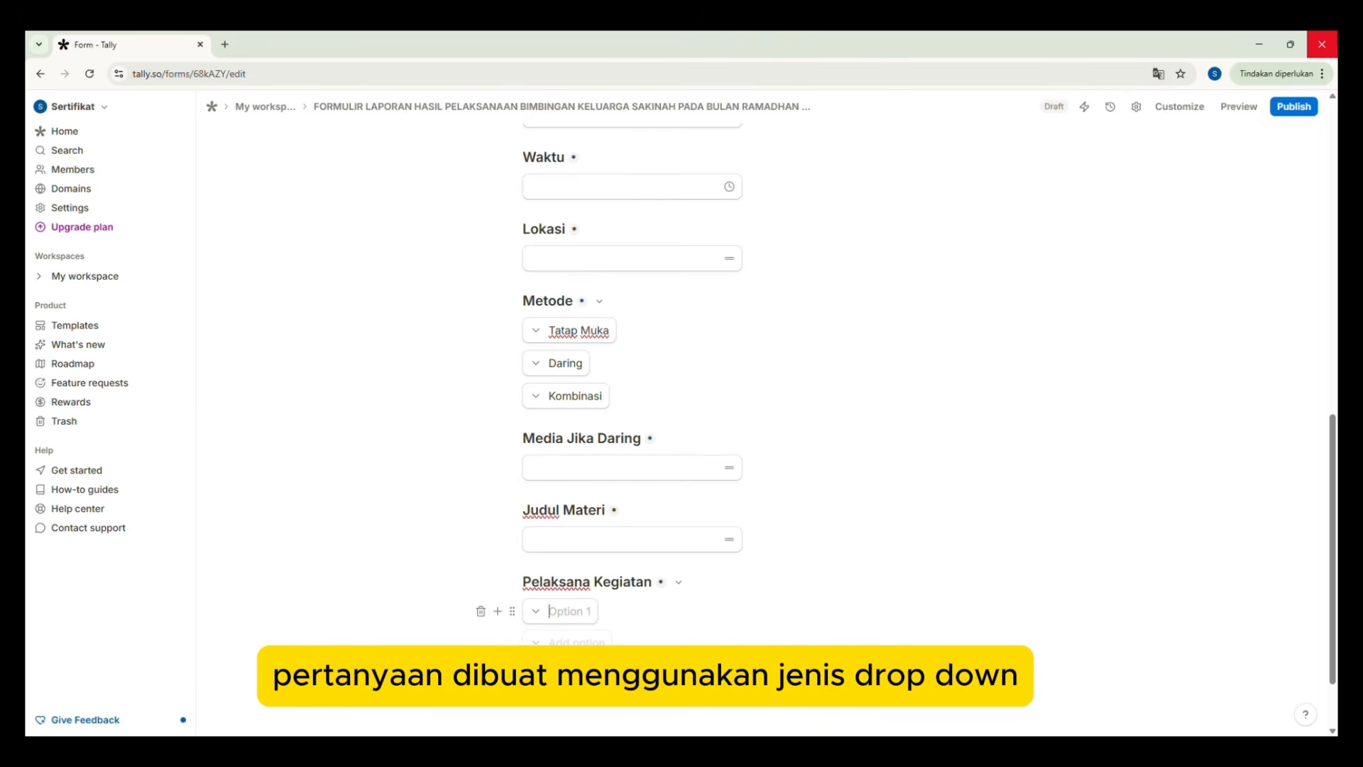
type("Penghulu")
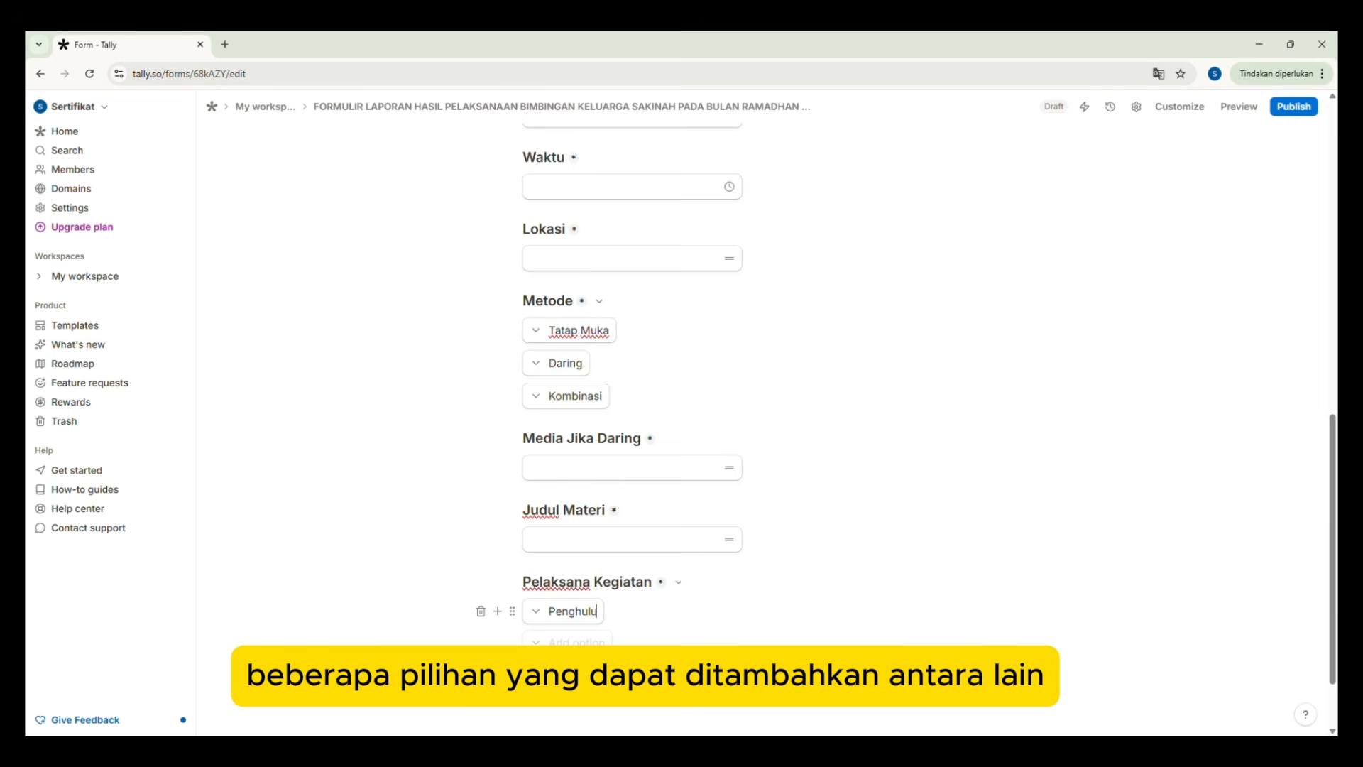
key("Return")
type("Penyuluh Agama Islam")
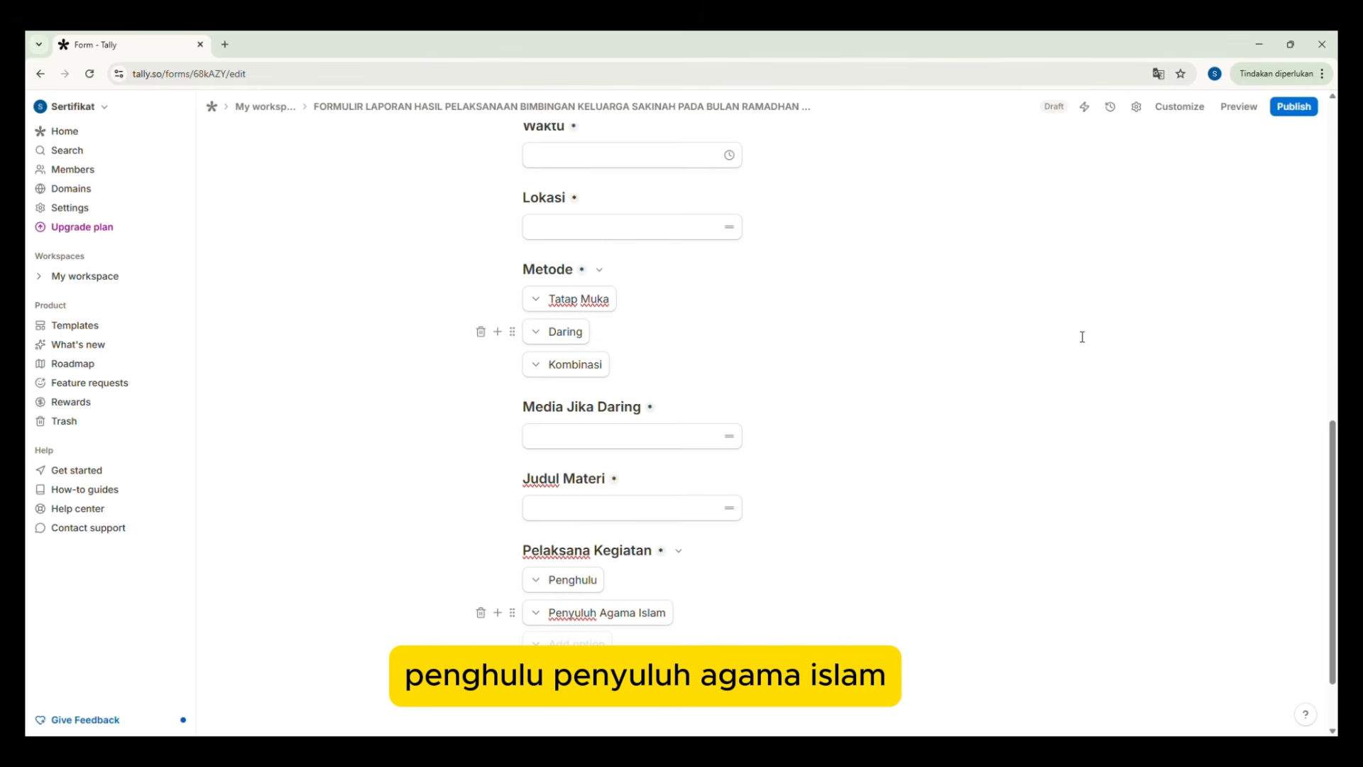
left_click(575, 643)
type("Fas")
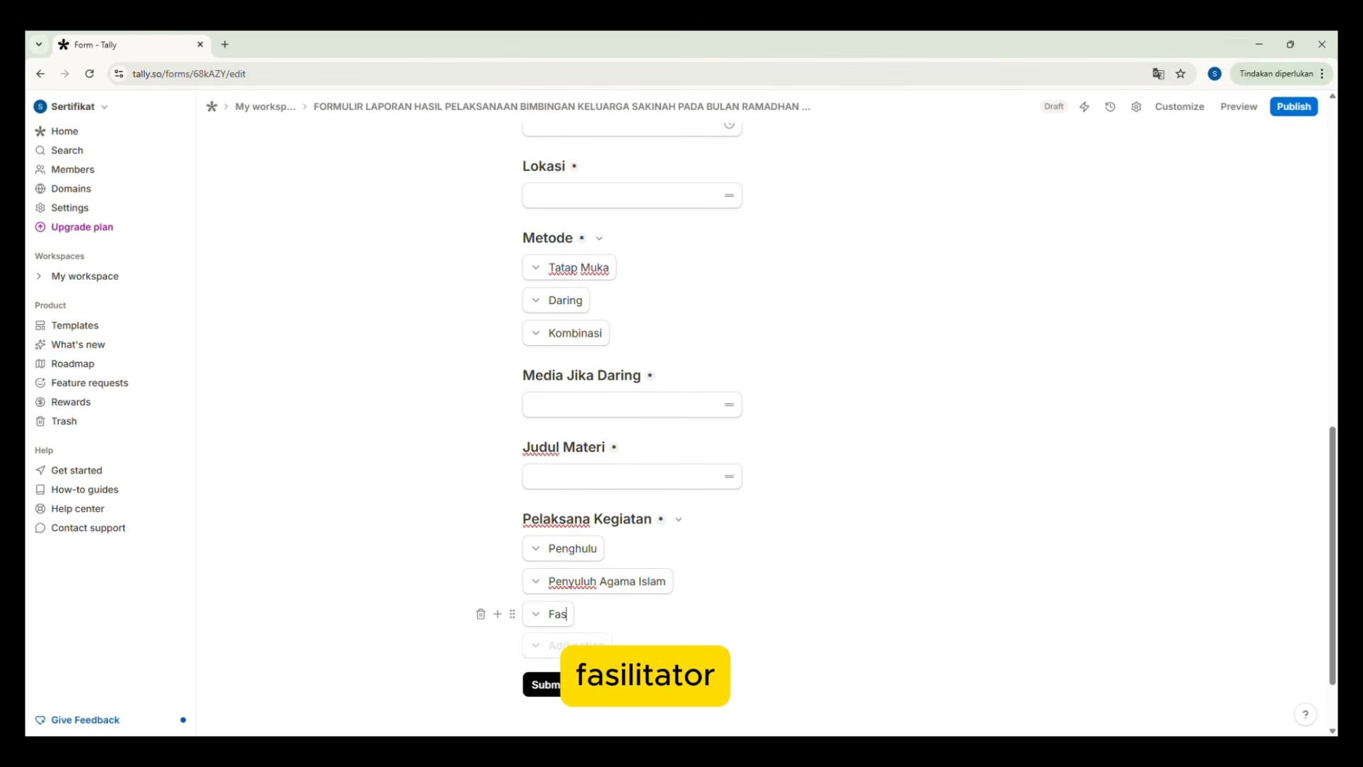
type("ilitator Keluarga Sakinah")
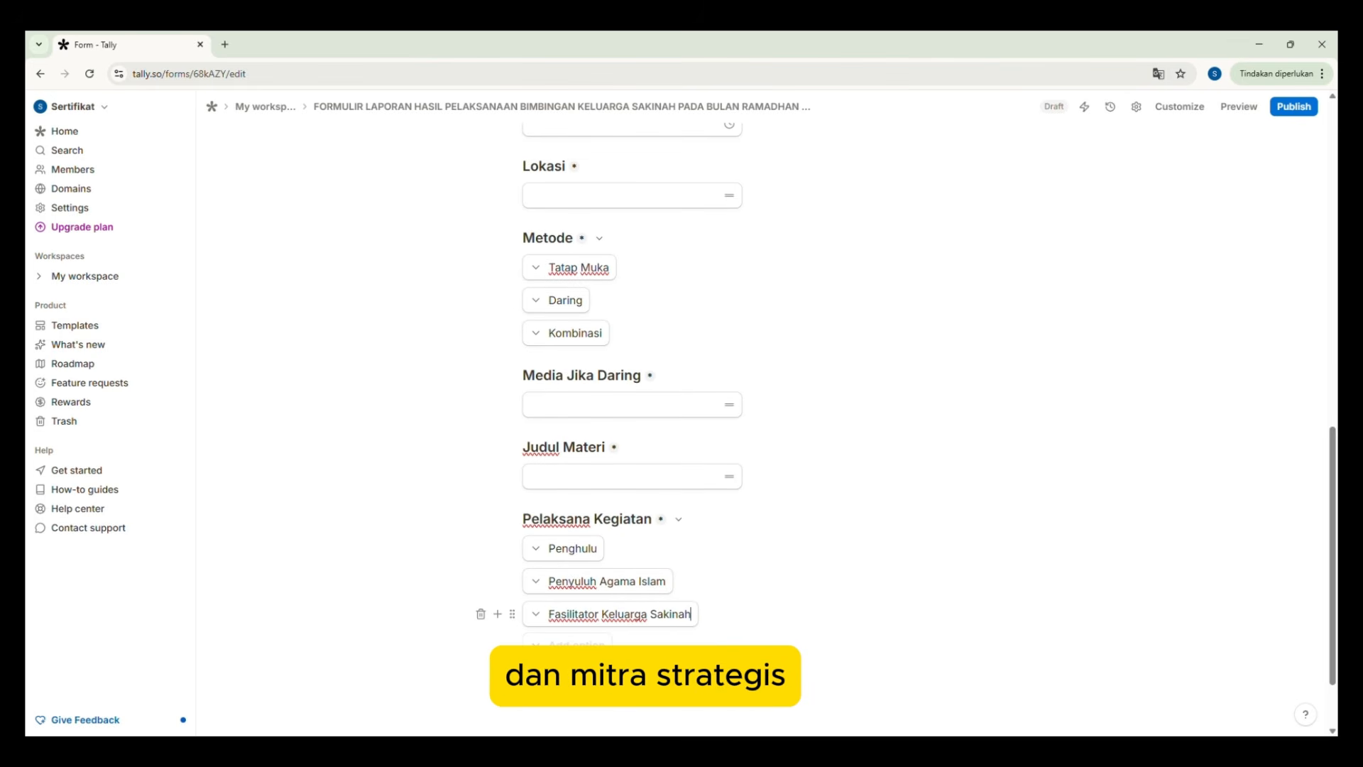
- Enable the "Other" option for the Pelaksana Kegiatan dropdown and rename that option "Mitra Strategis"
left_click(512, 613)
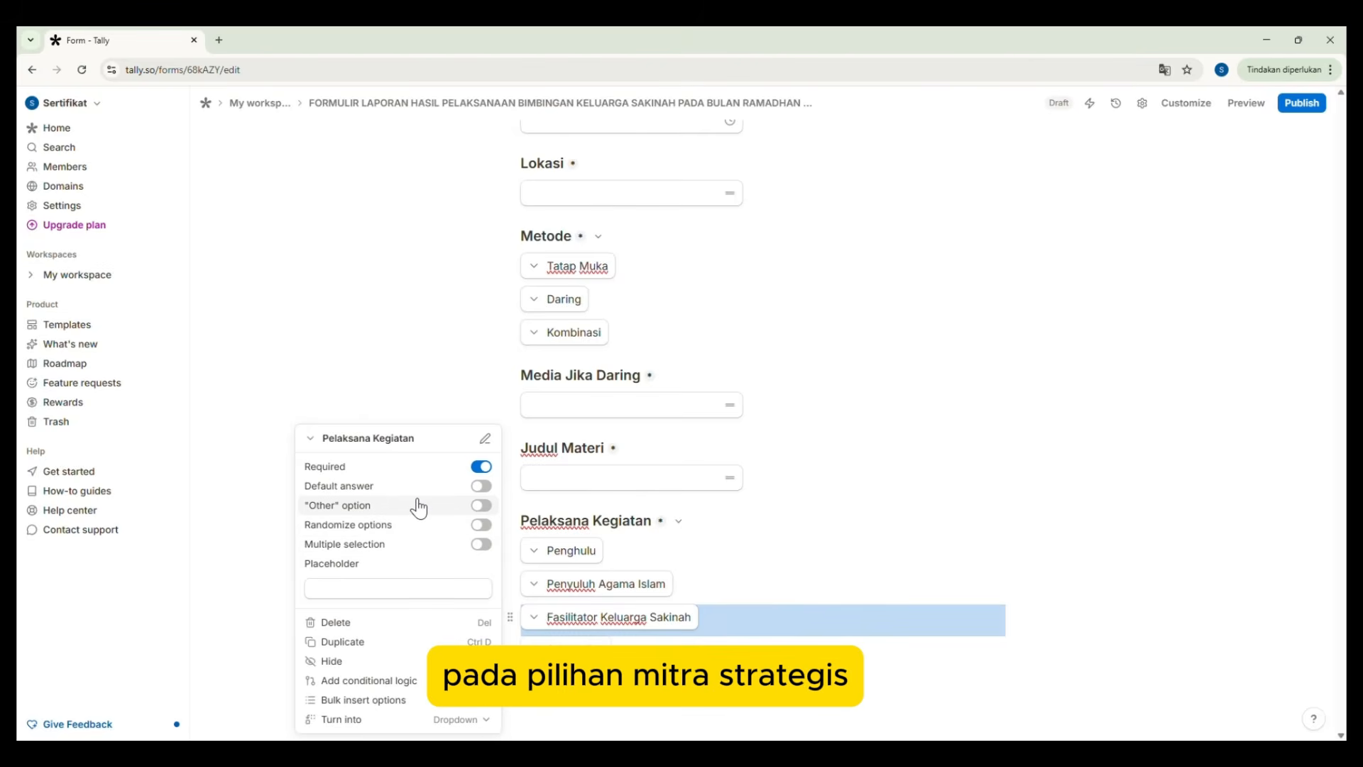
left_click(481, 505)
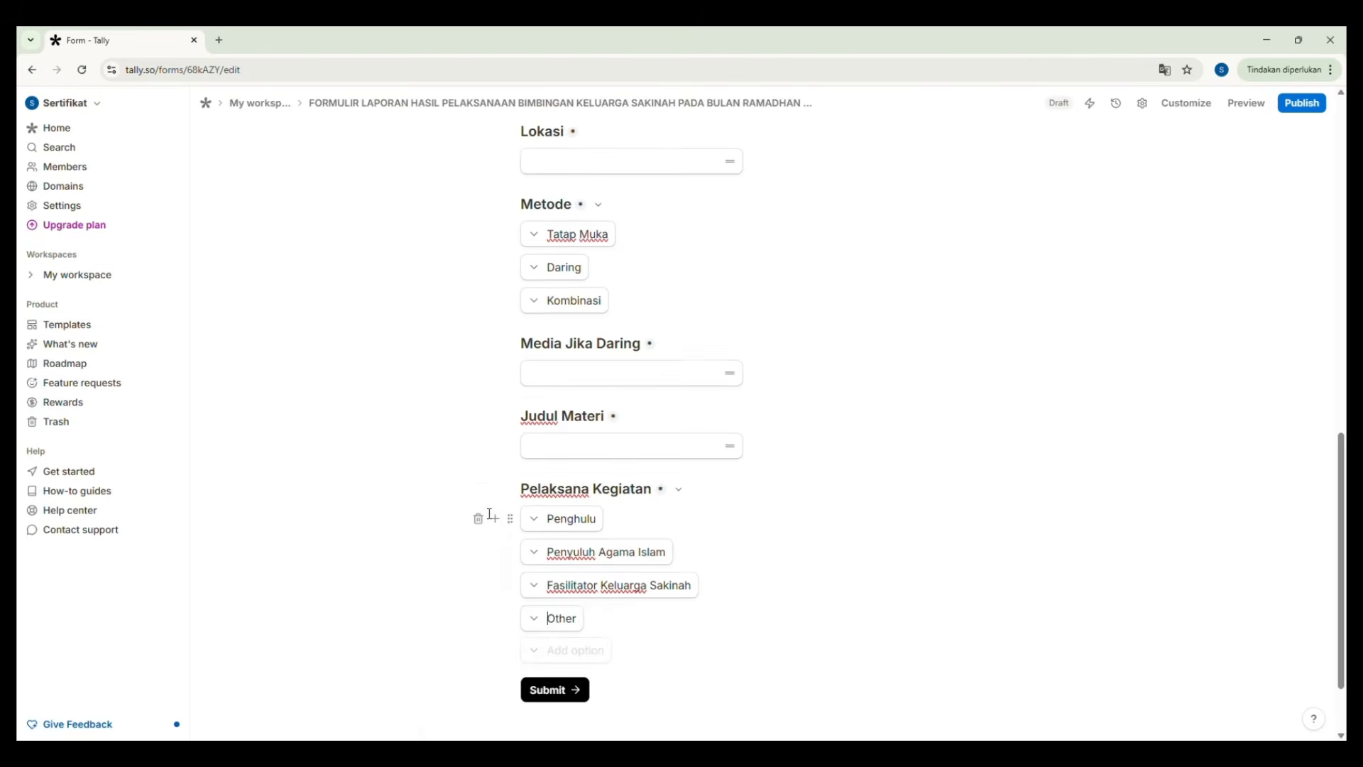
left_click_drag(581, 619, 546, 619)
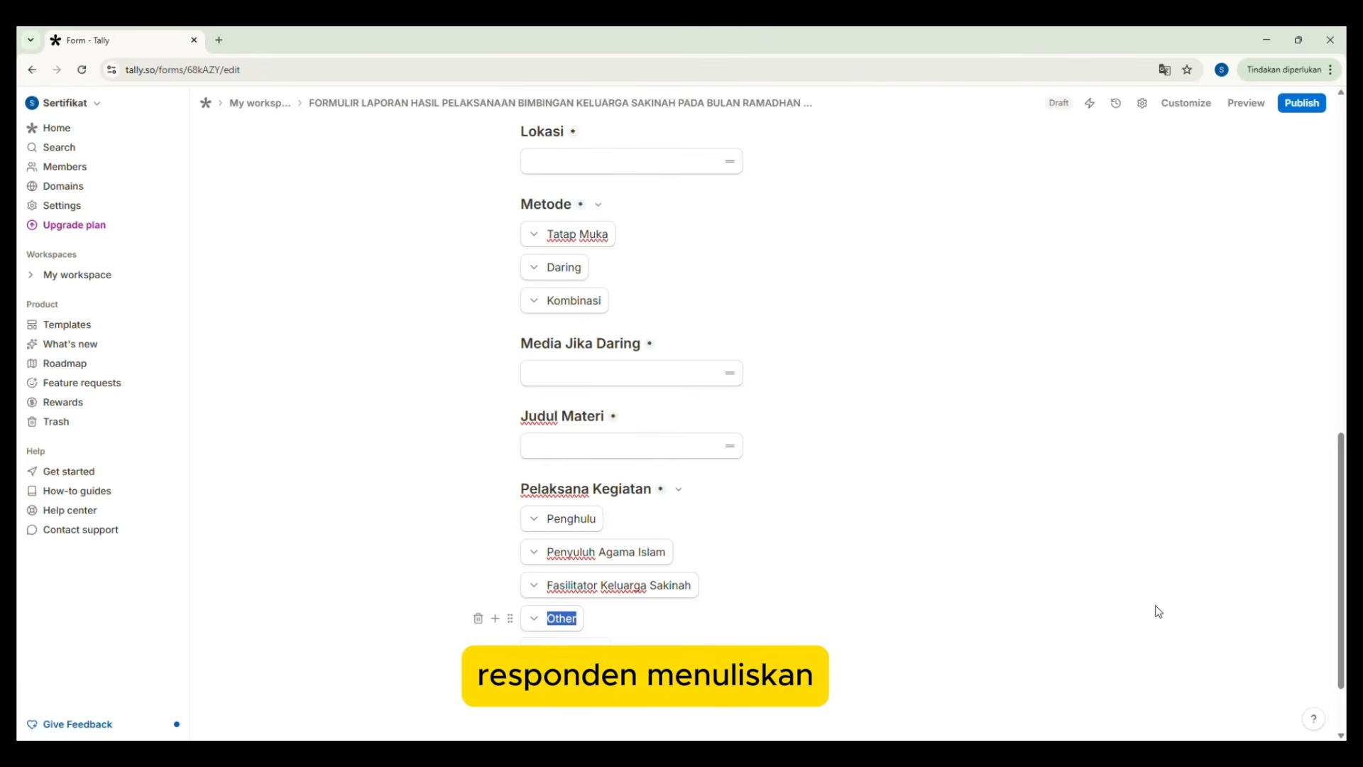
type("Mi")
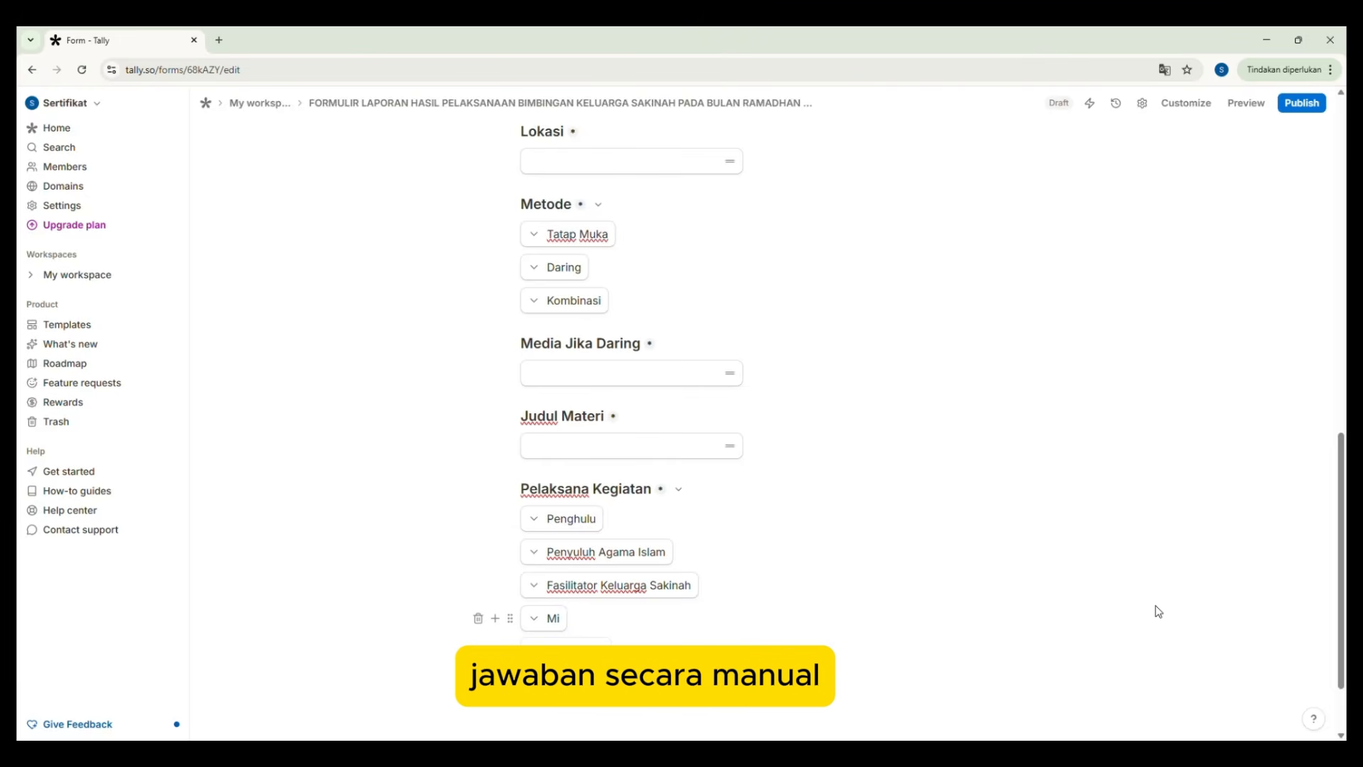
type("kra St")
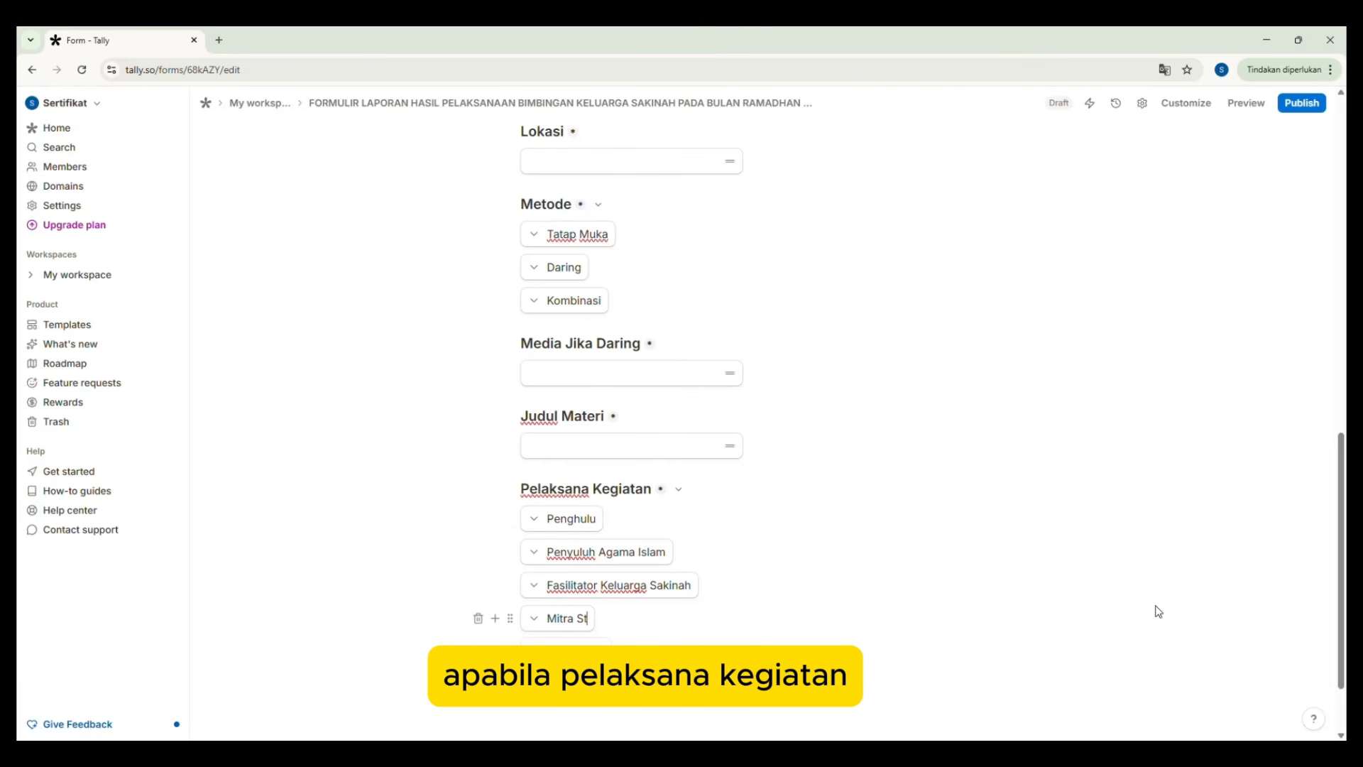
type("rategis")
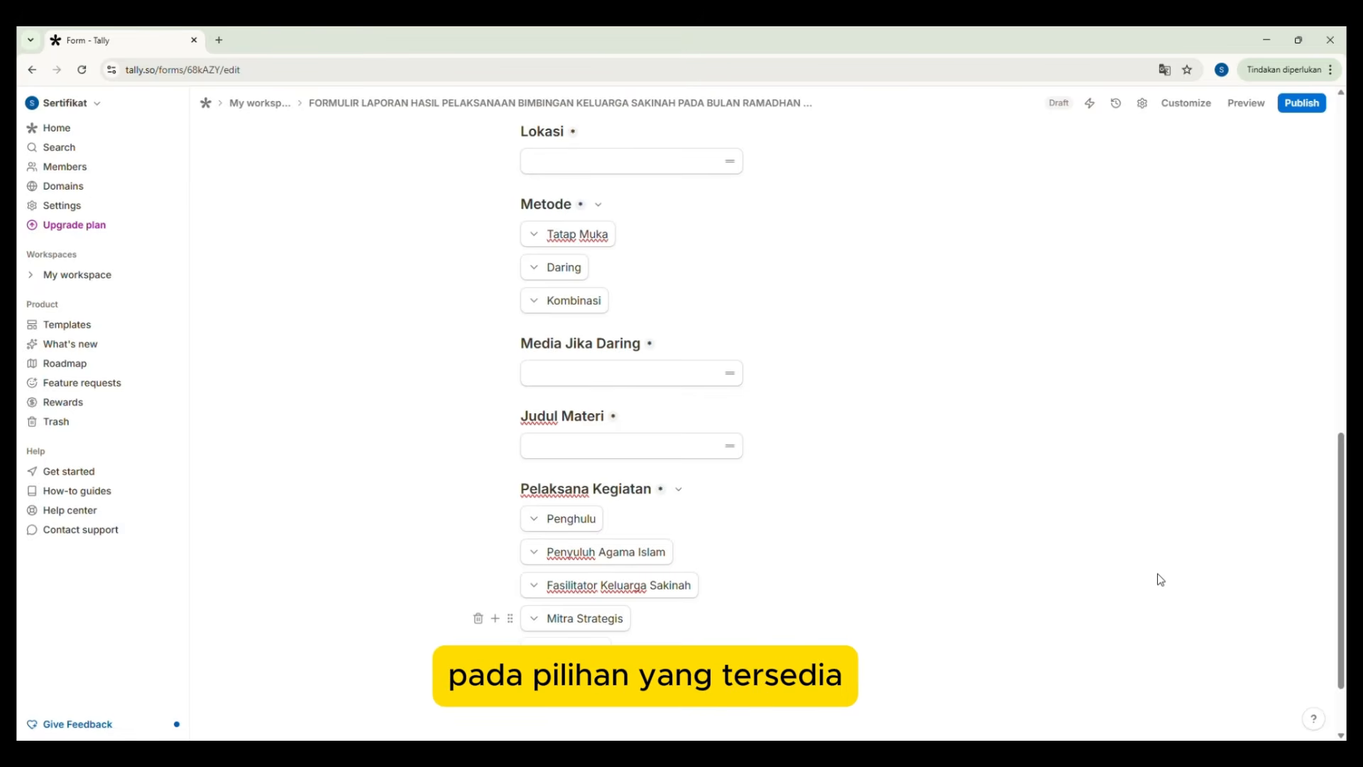
- Add a long answer question "Hasil Kegiatan" below the Pelaksana Kegiatan options
left_click(495, 618)
mouse_move(495, 270)
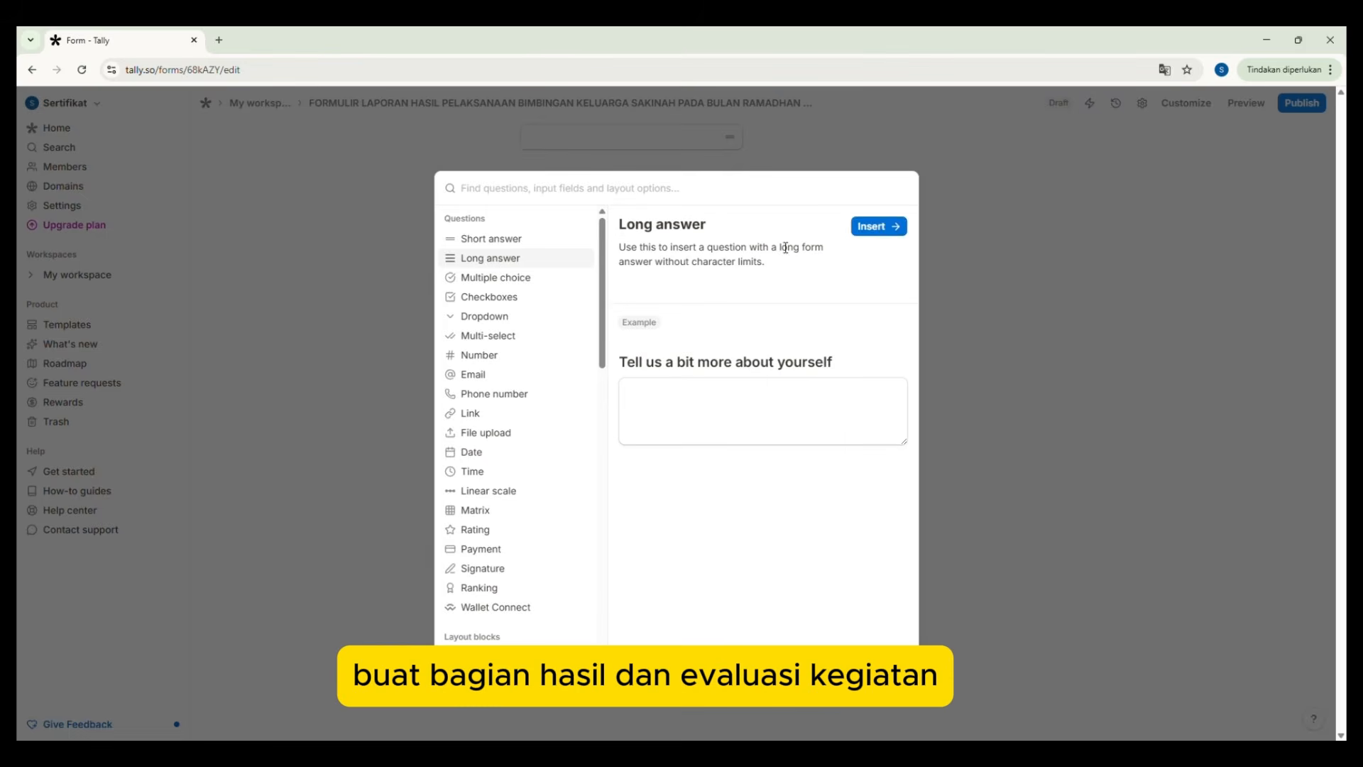
left_click(878, 228)
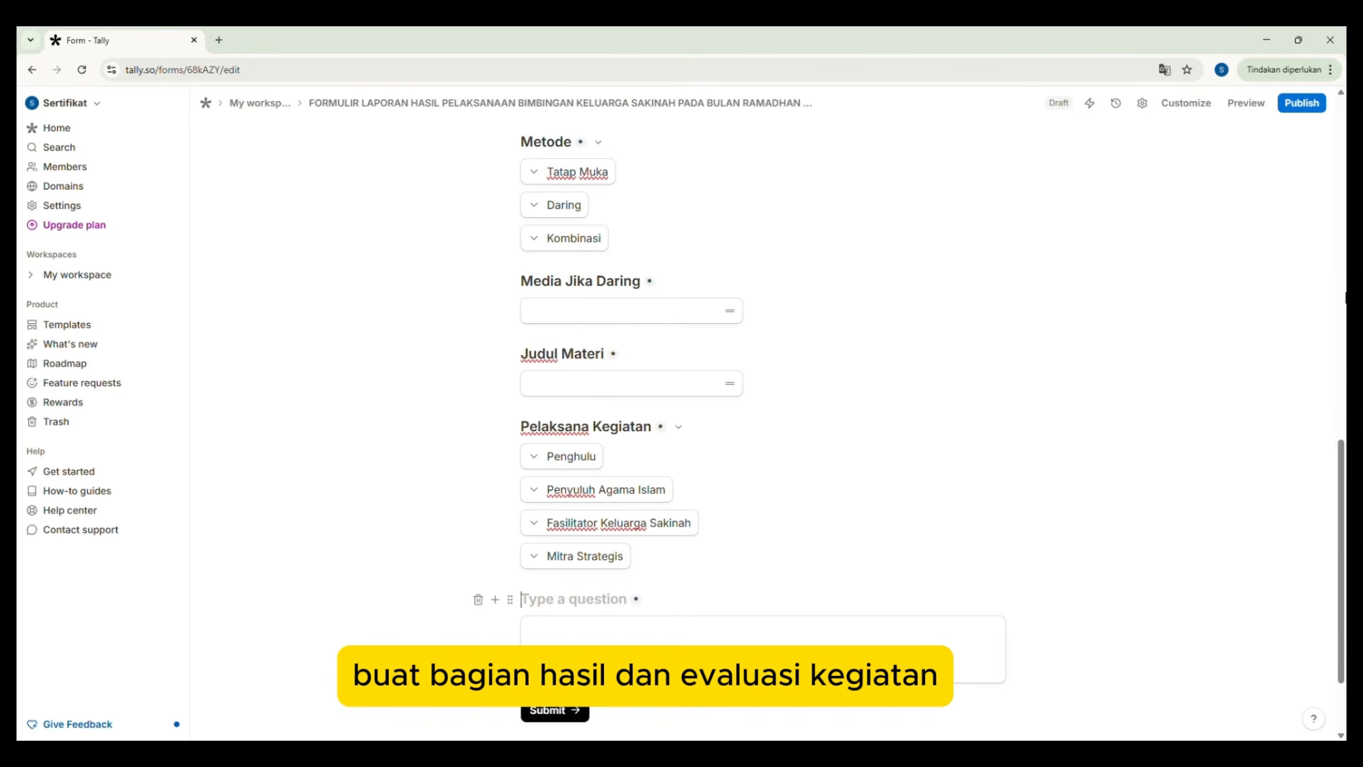
type("Hasil ")
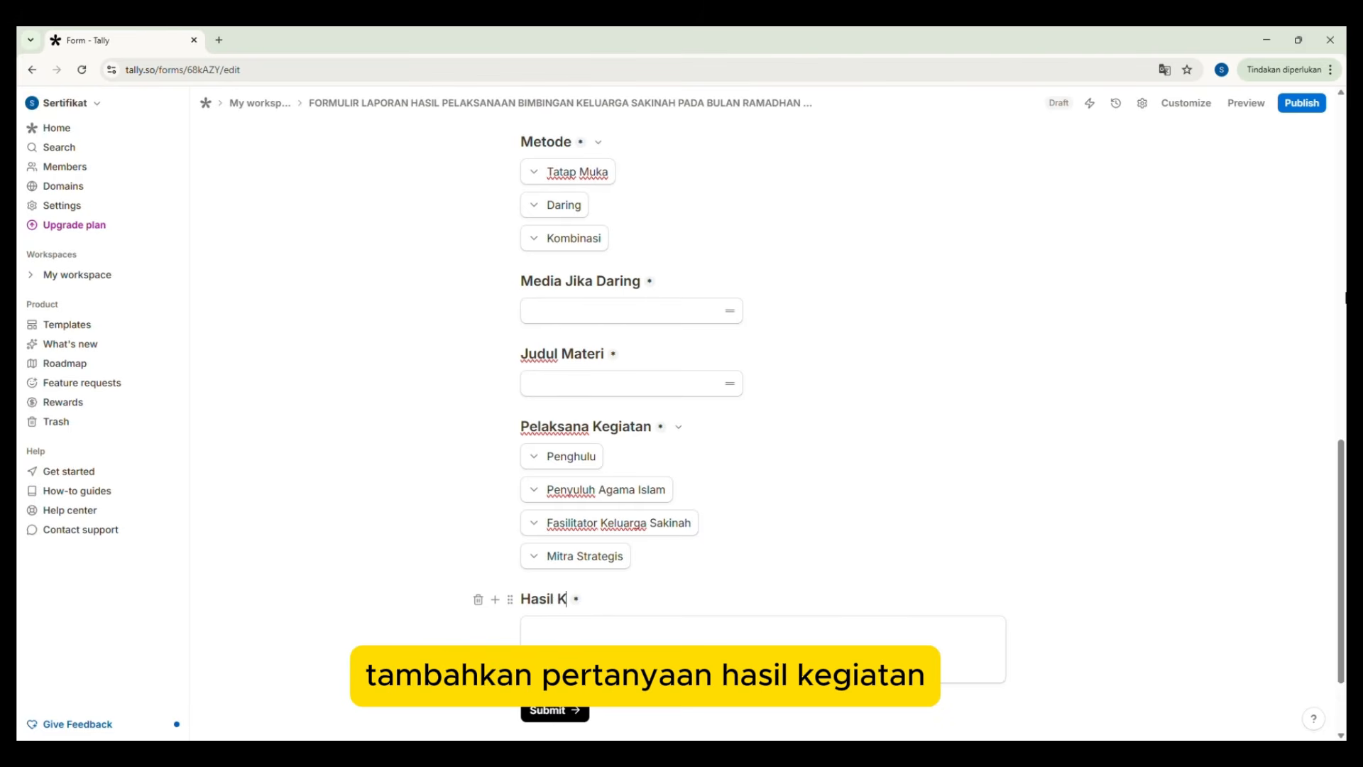
type("Kegiatan")
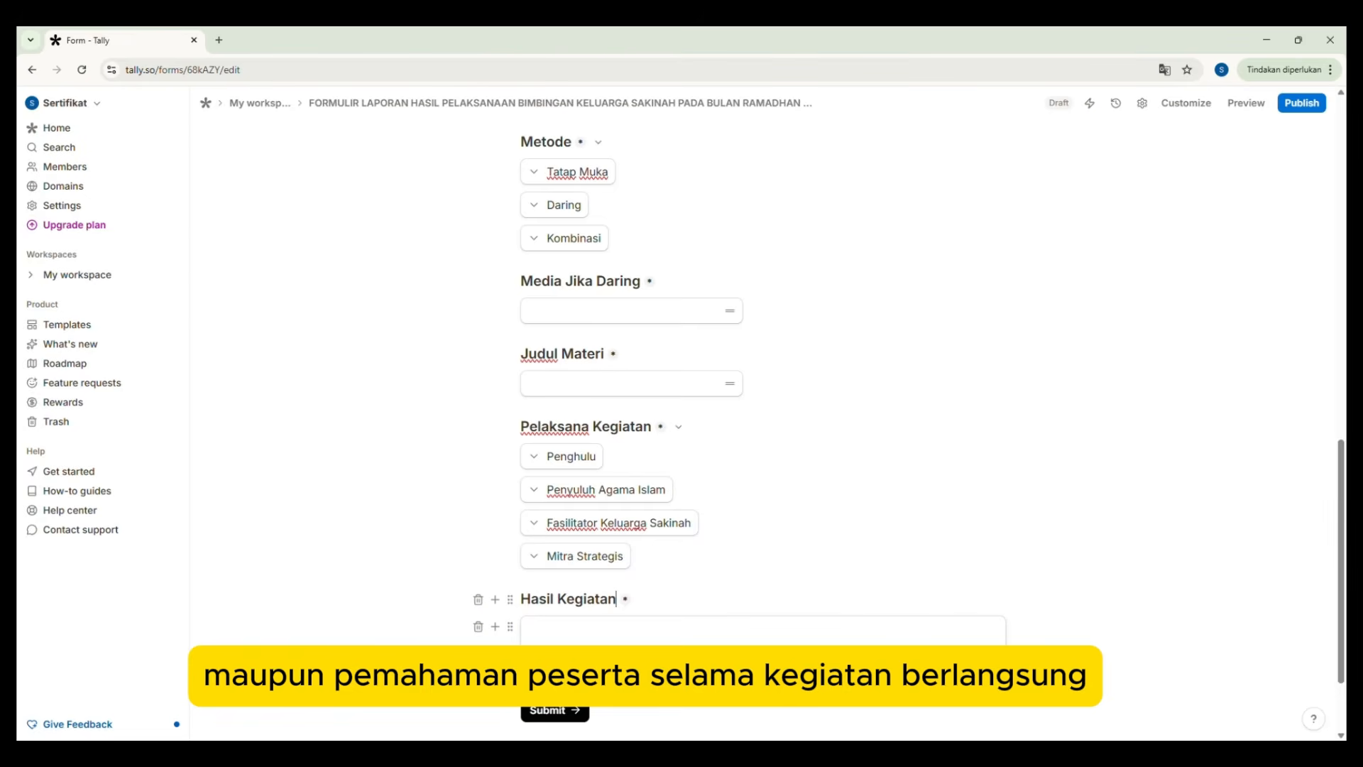
- Add a long answer question "Catatan Kendala" below the Hasil Kegiatan question
left_click(495, 626)
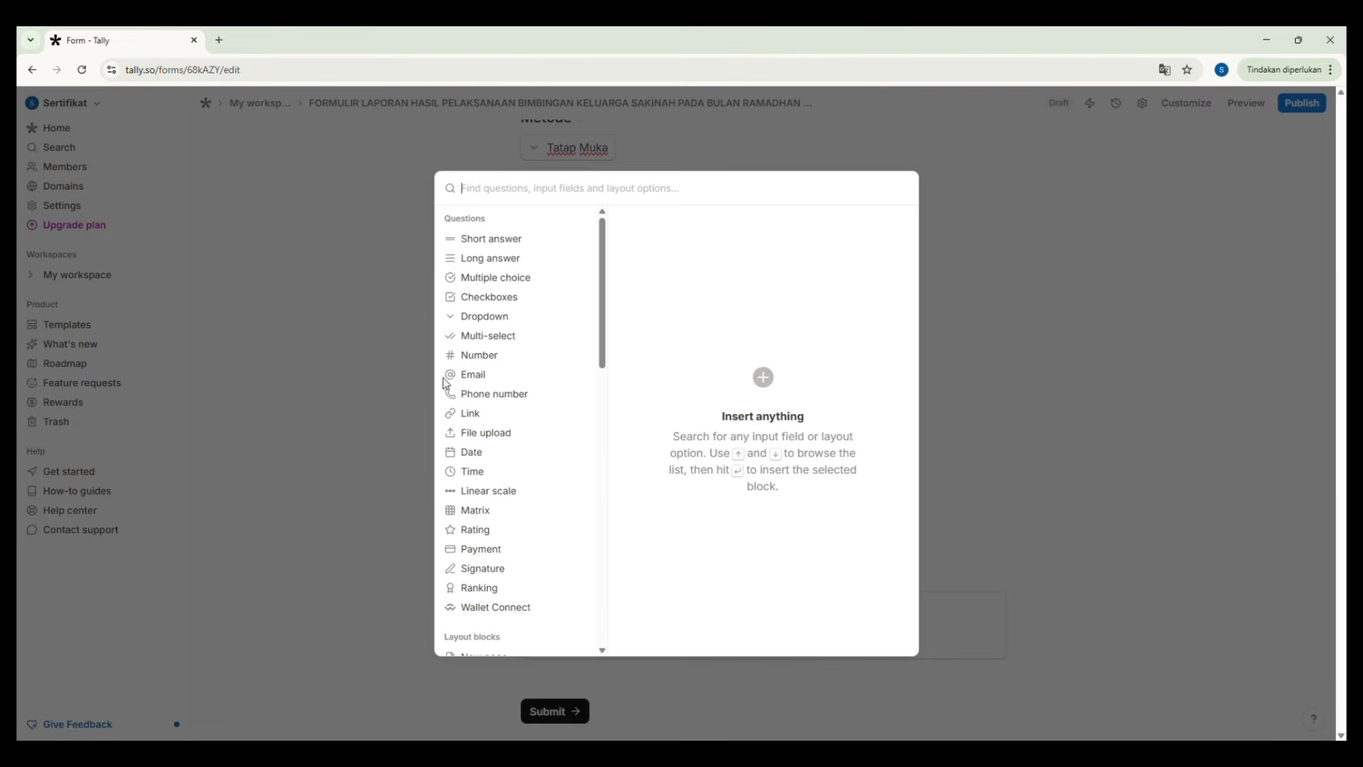
left_click(878, 225)
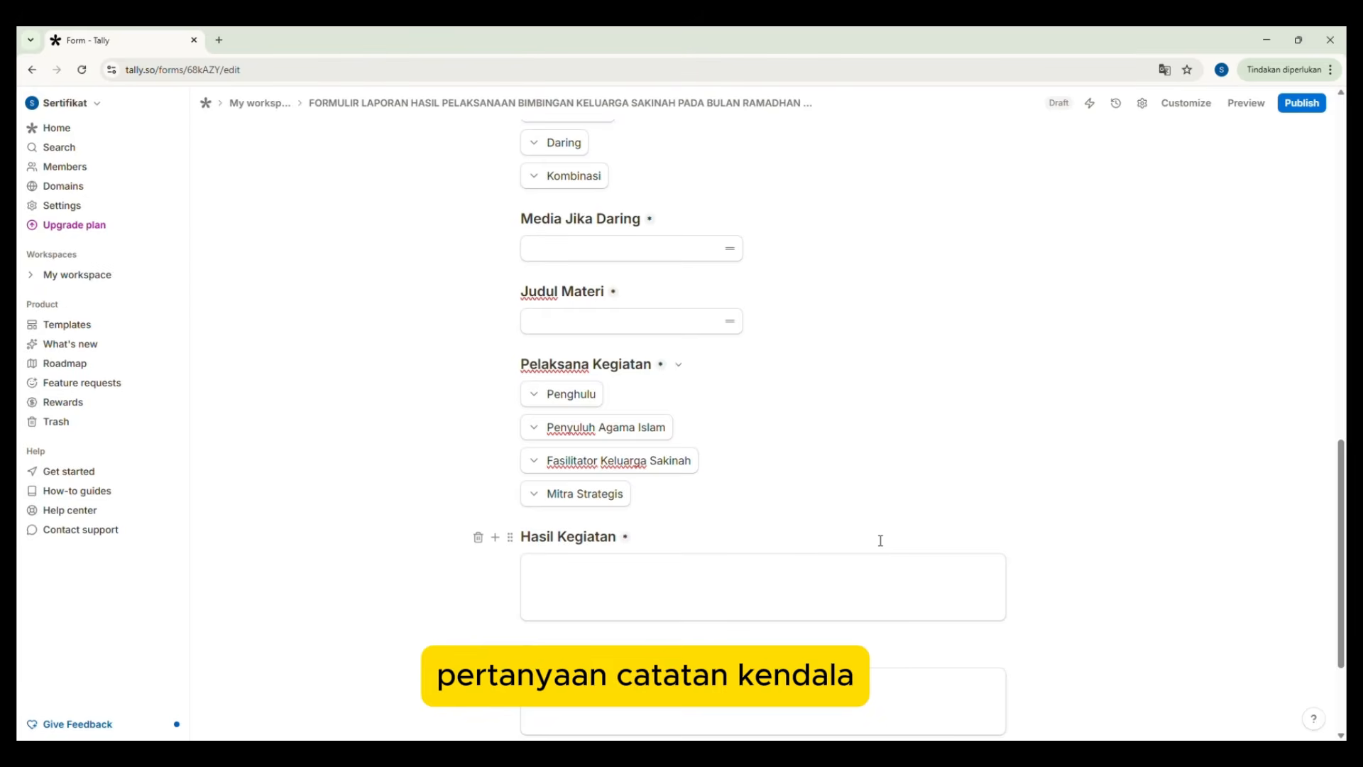
type("Catatan Kendala")
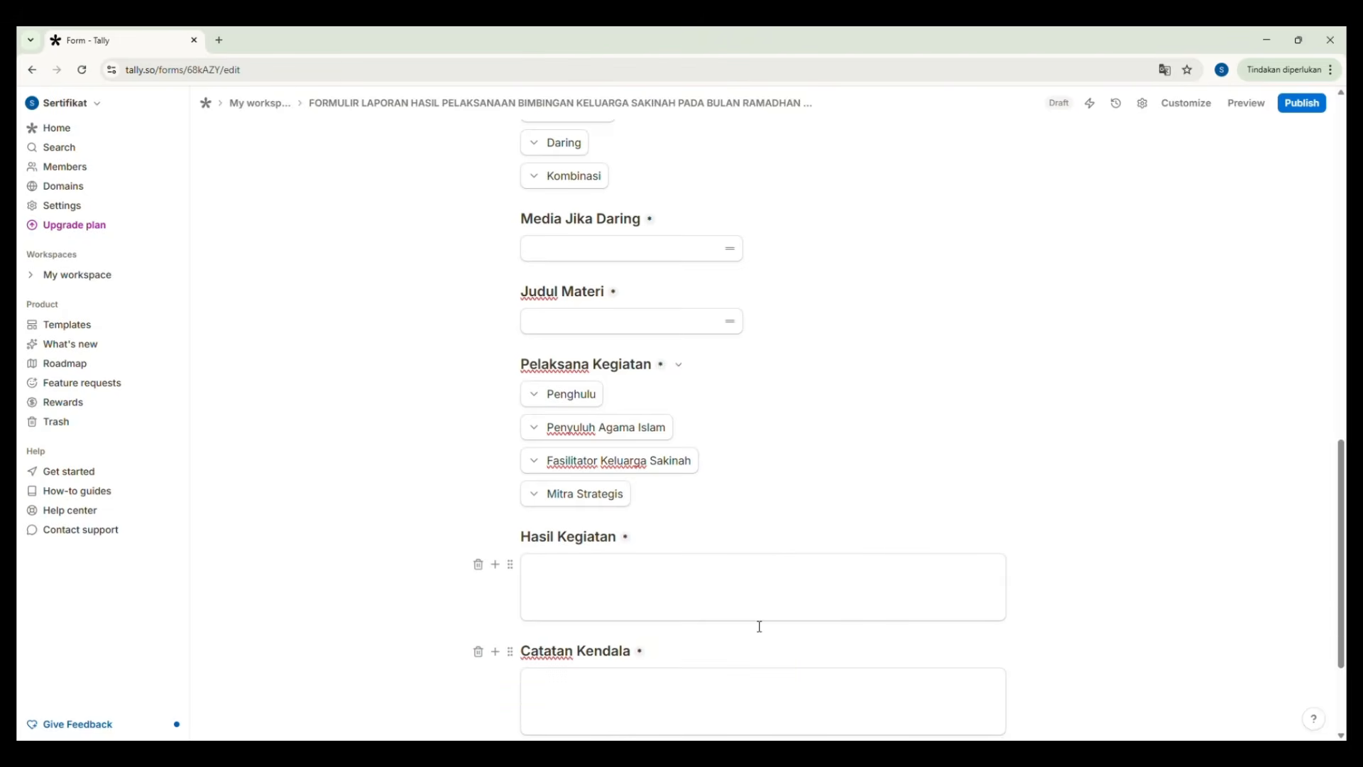
- Add a long answer question "Faktor Pendukung" below the Catatan Kendala question
left_click(495, 648)
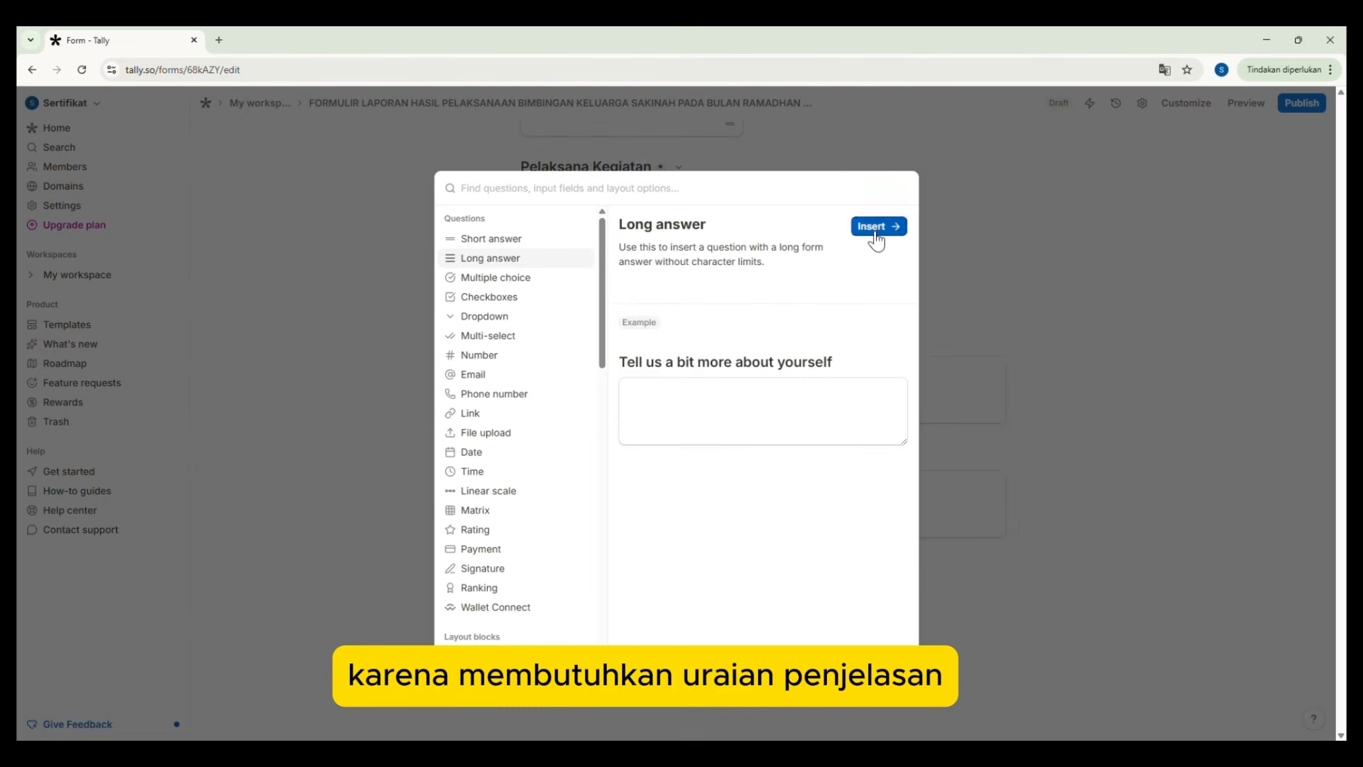
left_click(875, 224)
type("Faktor ")
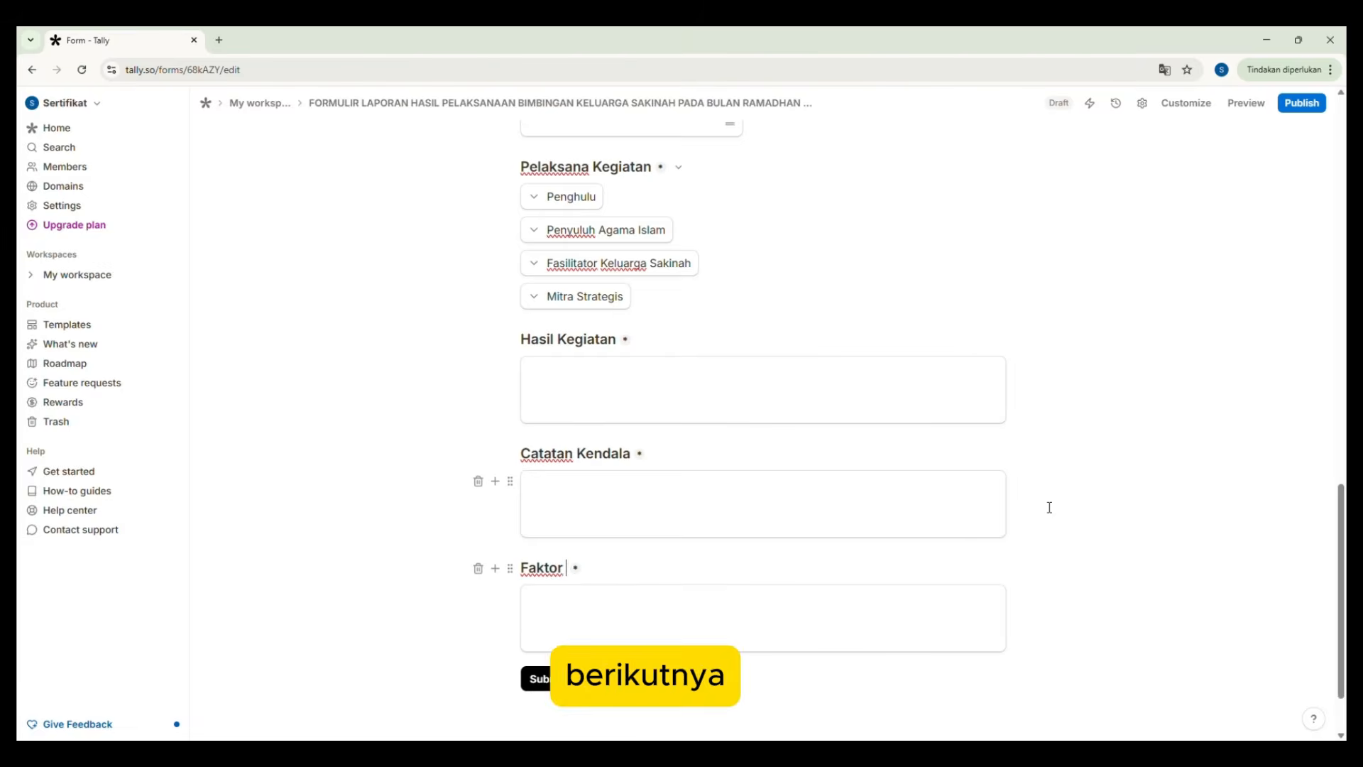
type("Pendukung")
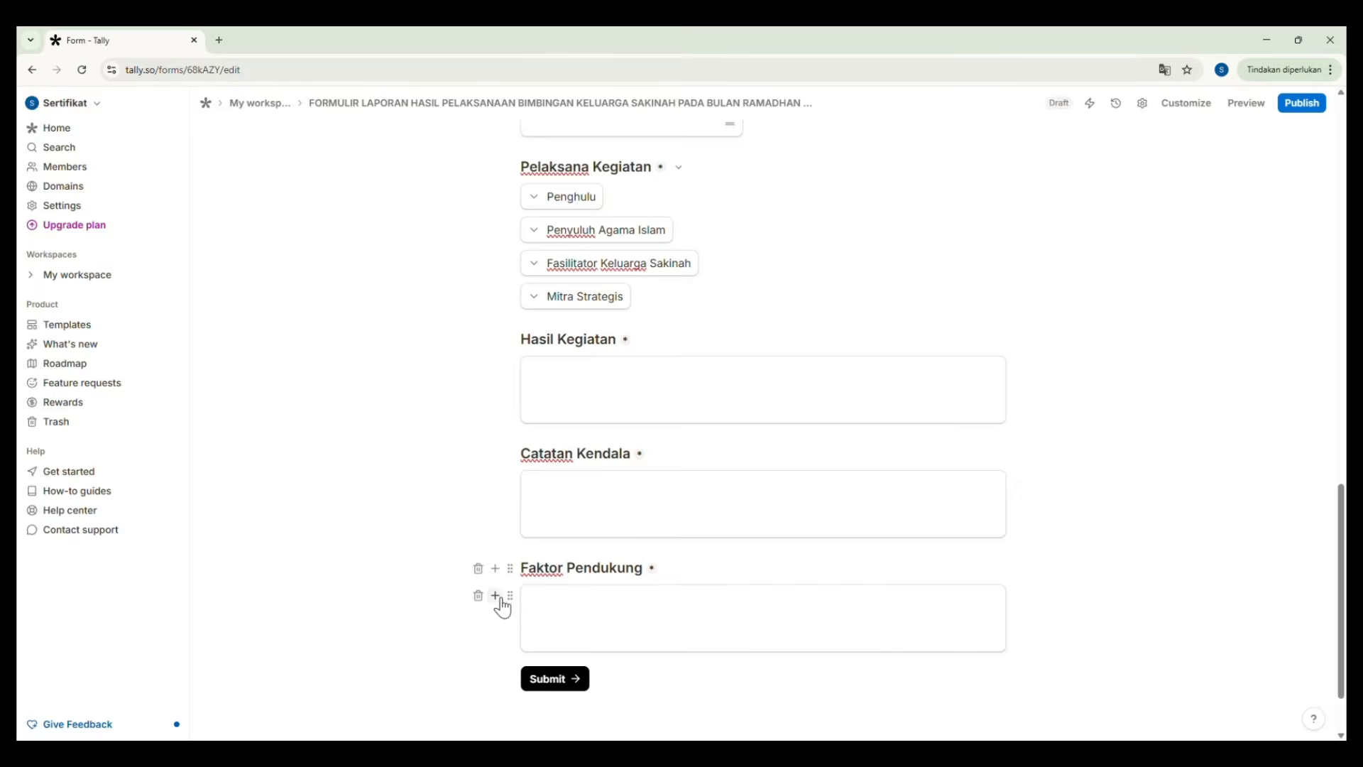
left_click(495, 595)
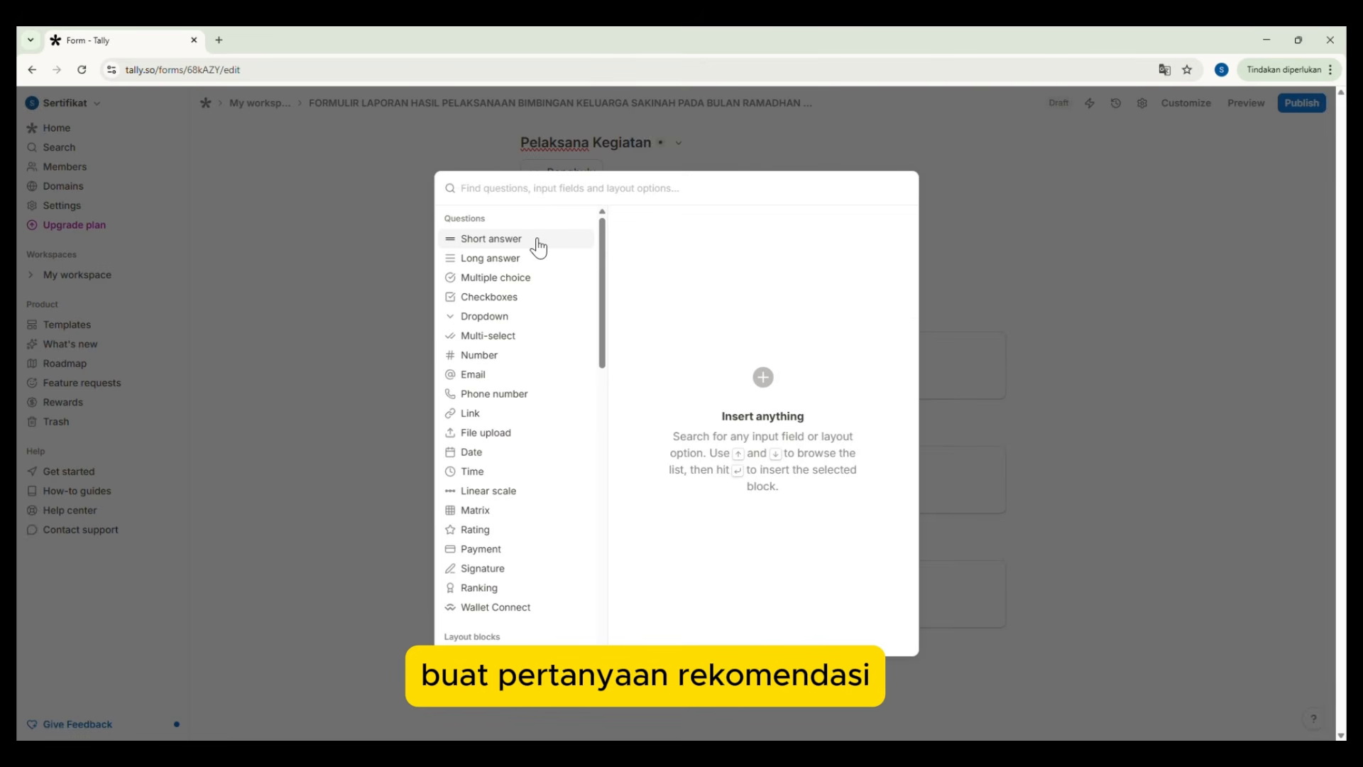
mouse_move(538, 247)
left_click(877, 226)
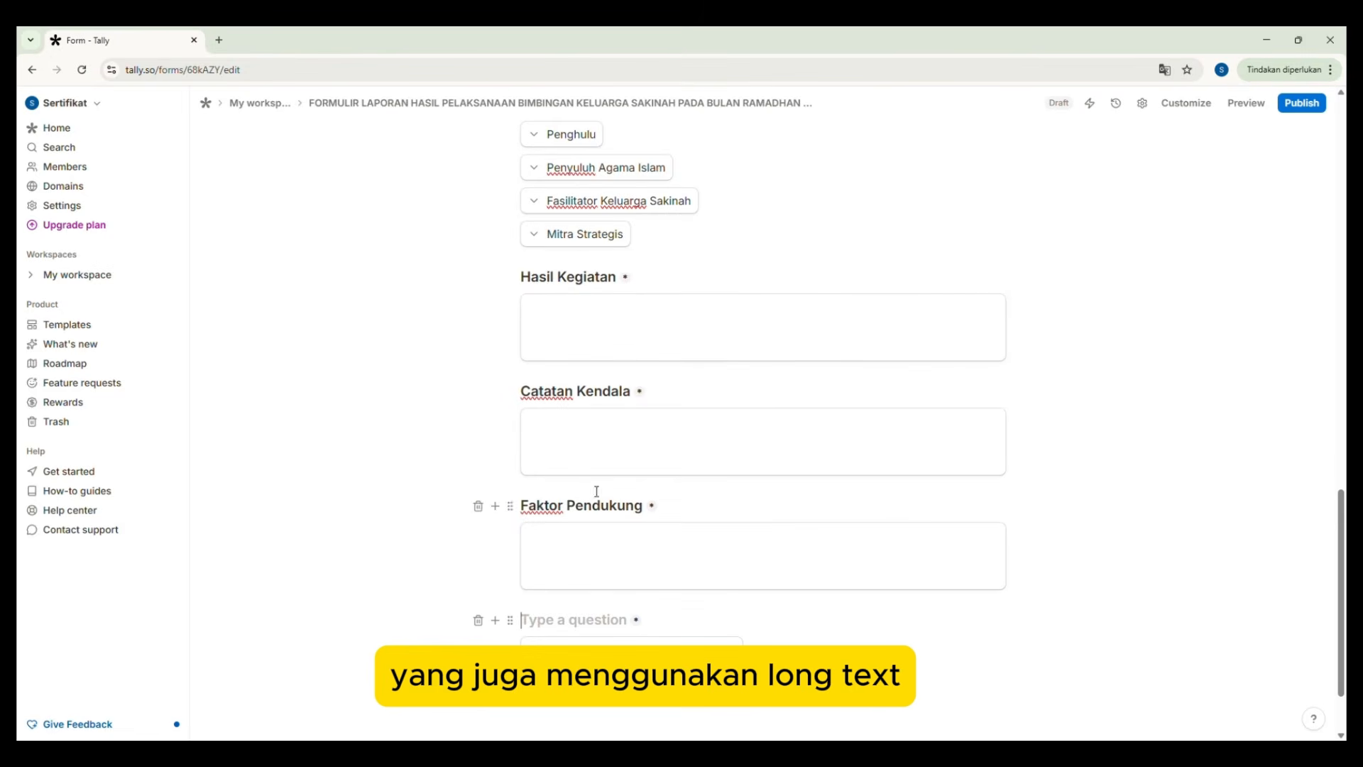
left_click(478, 620)
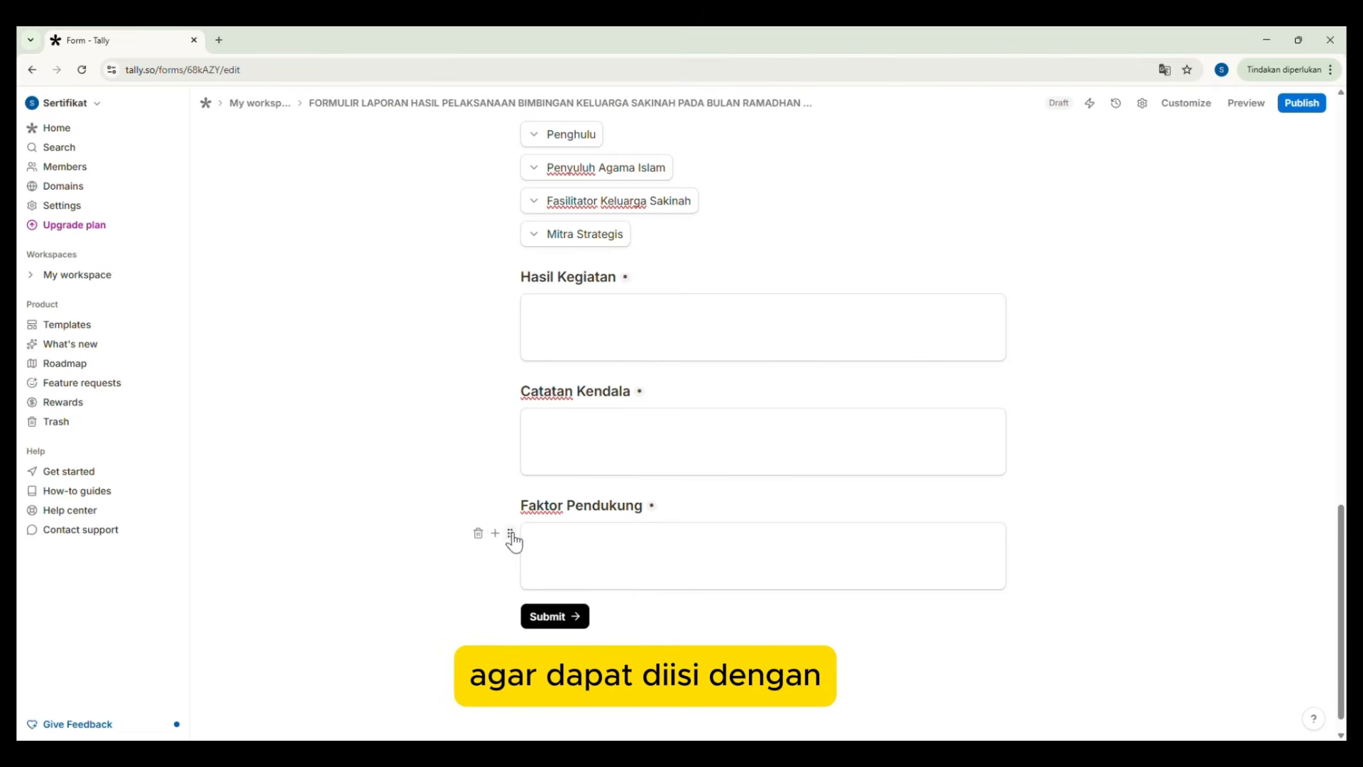
- Add a long answer question "Rekomendasi" below the Faktor Pendukung question
left_click(495, 533)
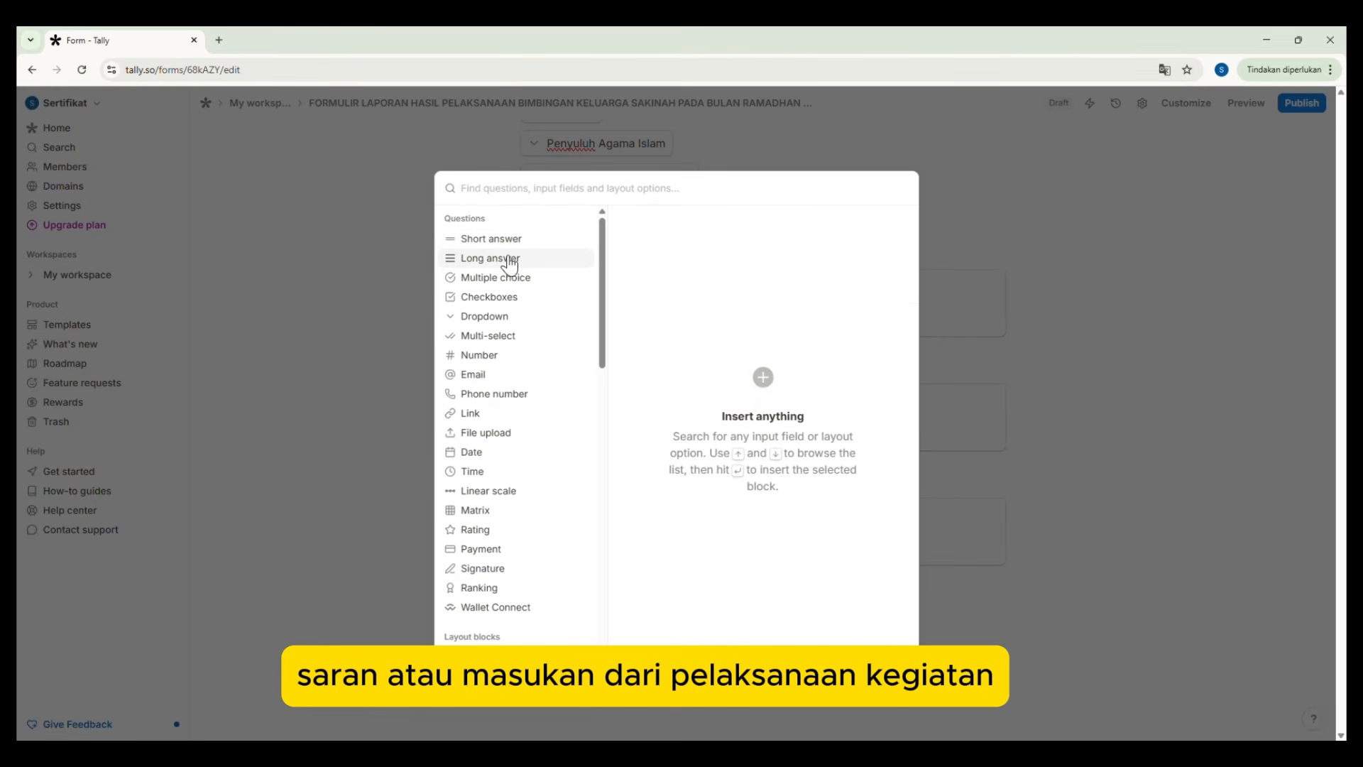
mouse_move(509, 265)
left_click(877, 227)
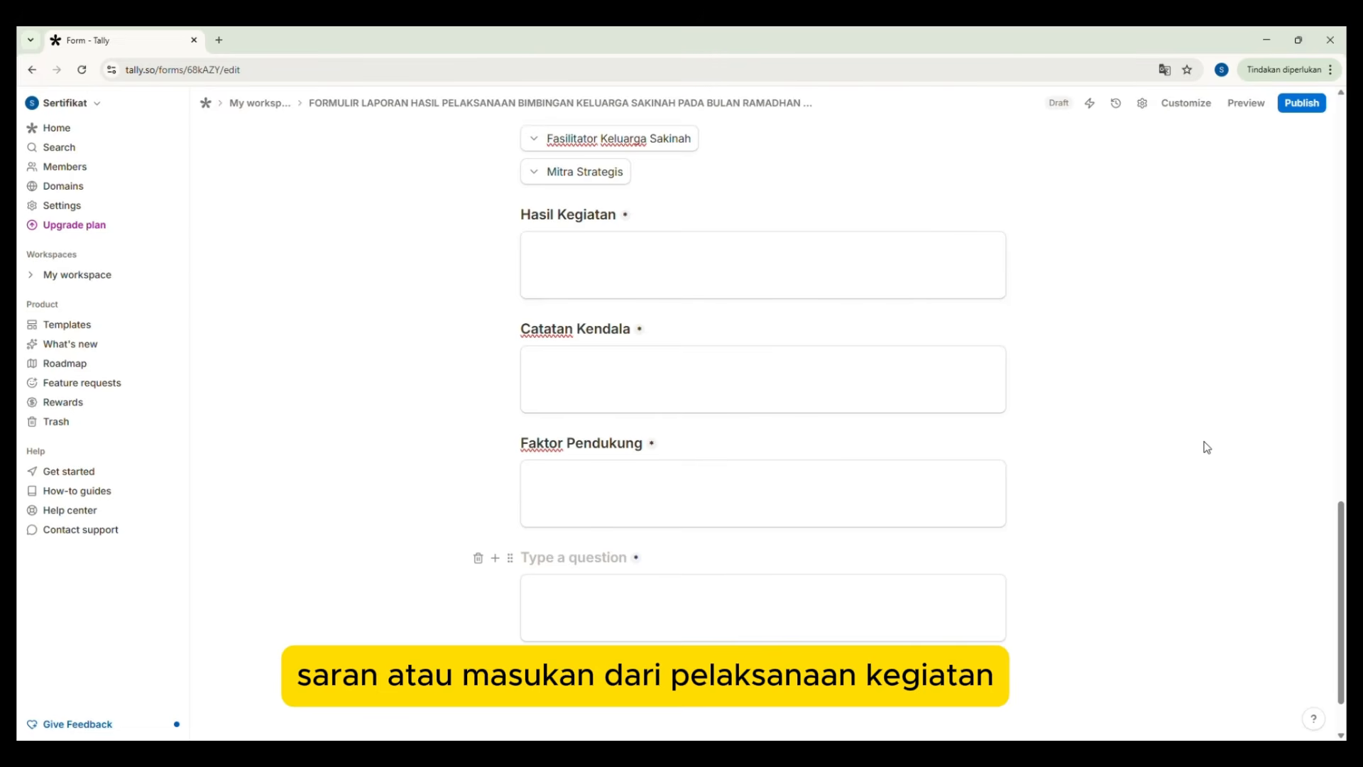
type("Rekomend")
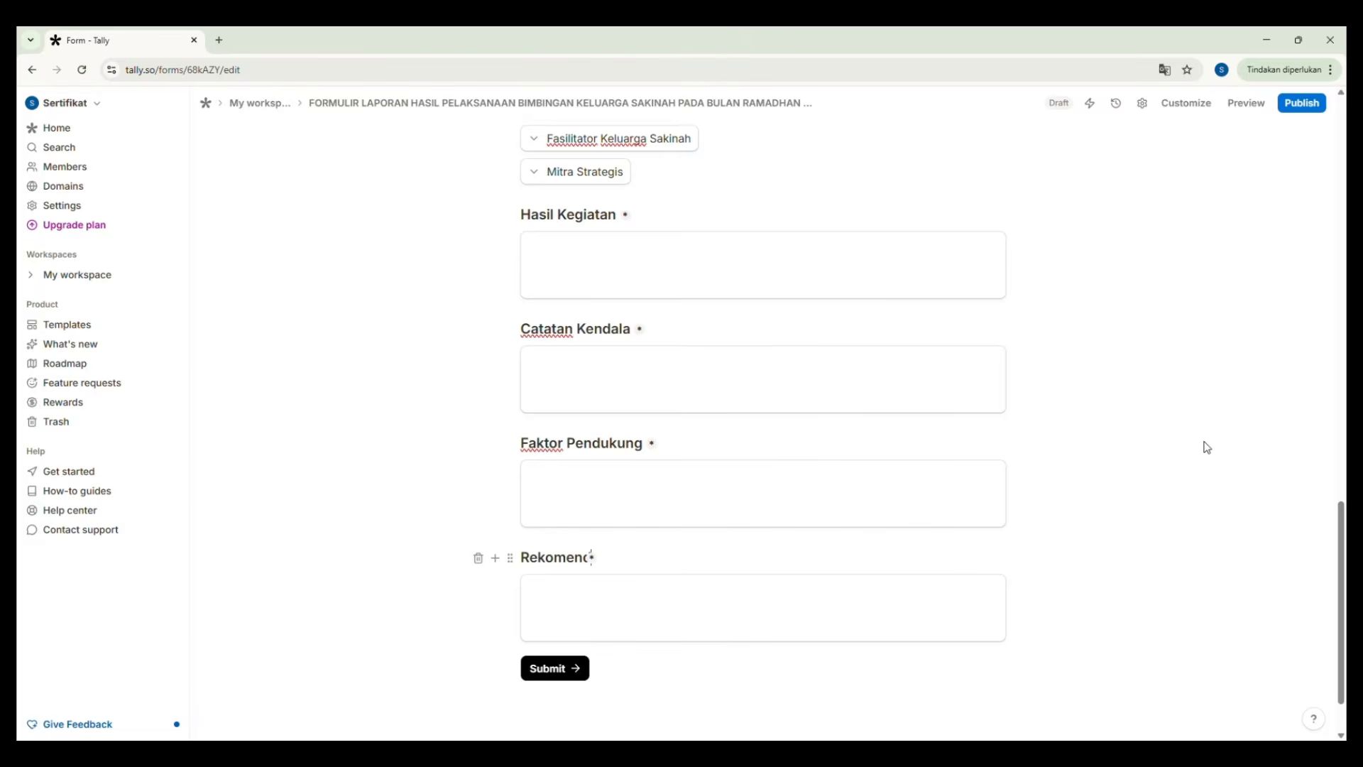
type("asi")
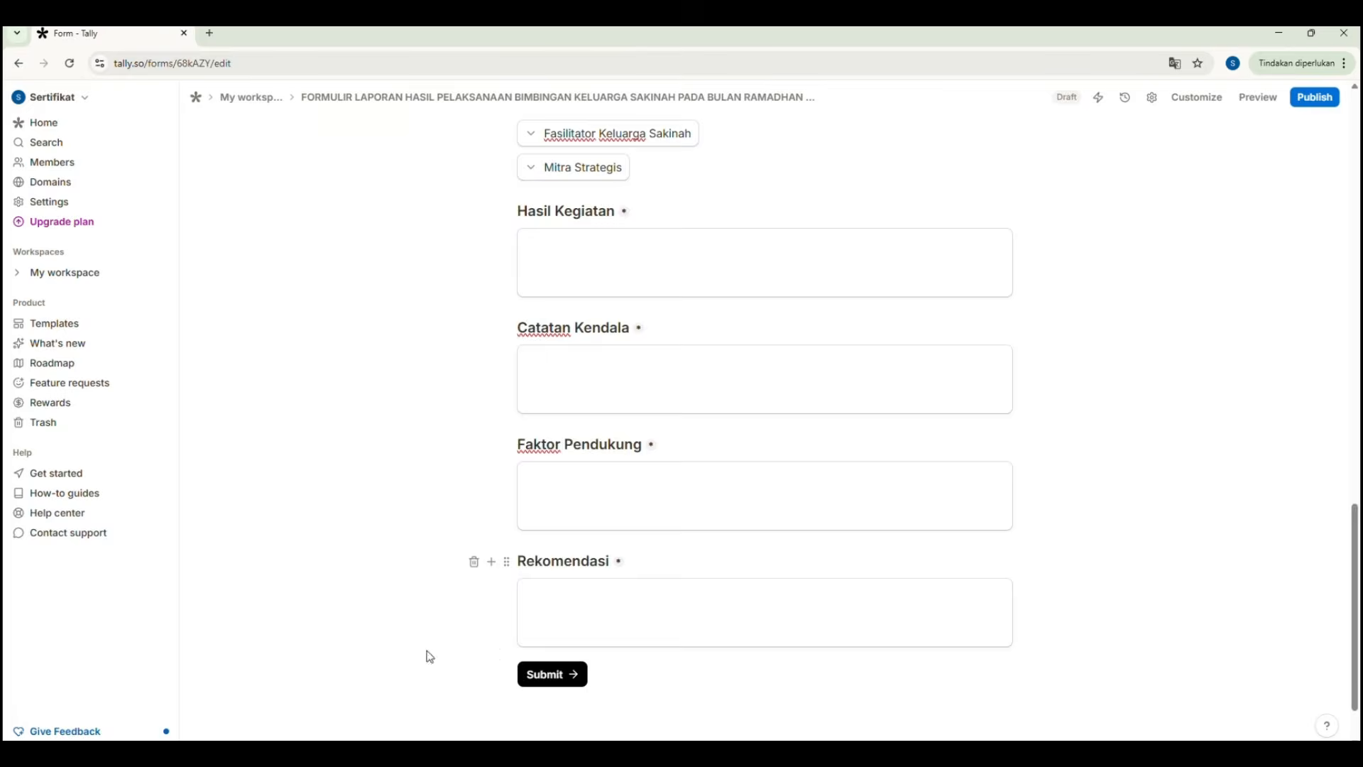
- Add a link question "Tautan Publikasi Kegiatan 1" below the Rekomendasi question
left_click(494, 590)
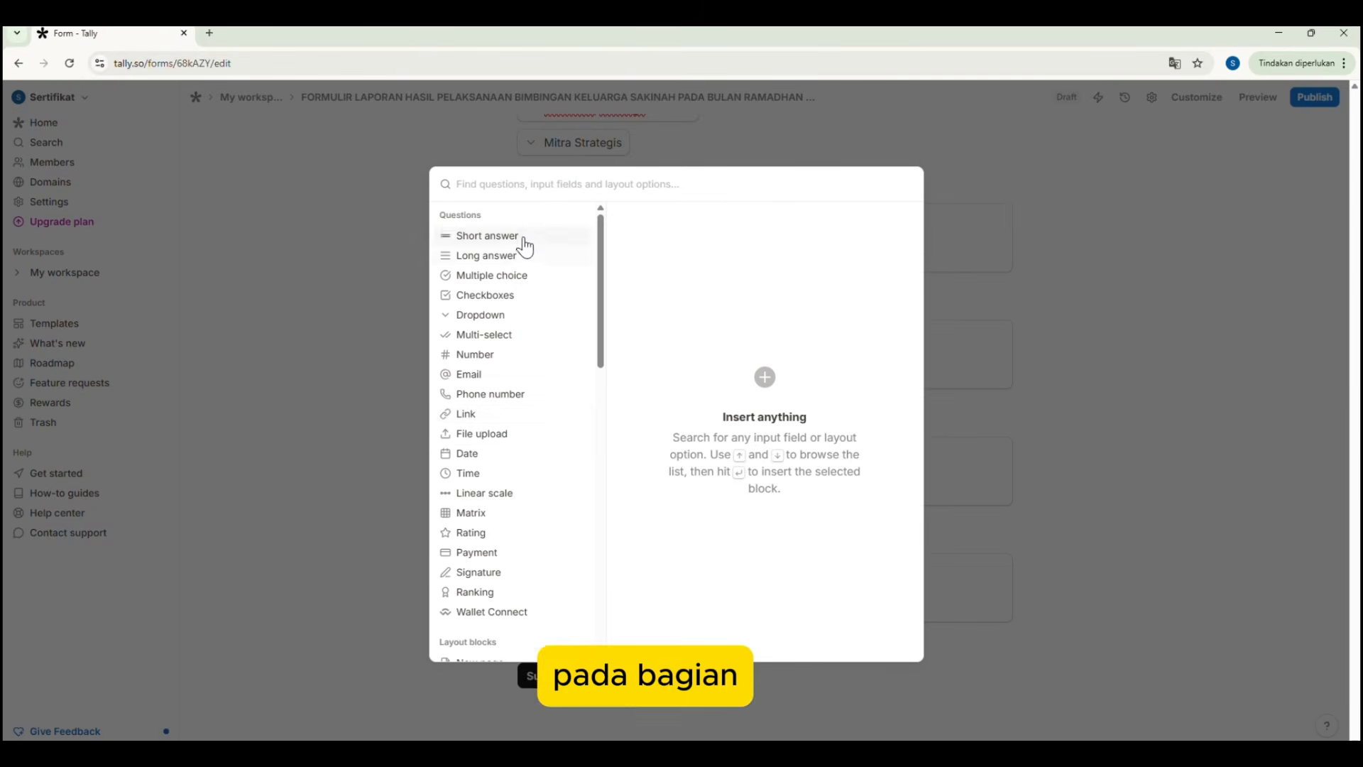
left_click(540, 422)
type("Tautan Publikasi K")
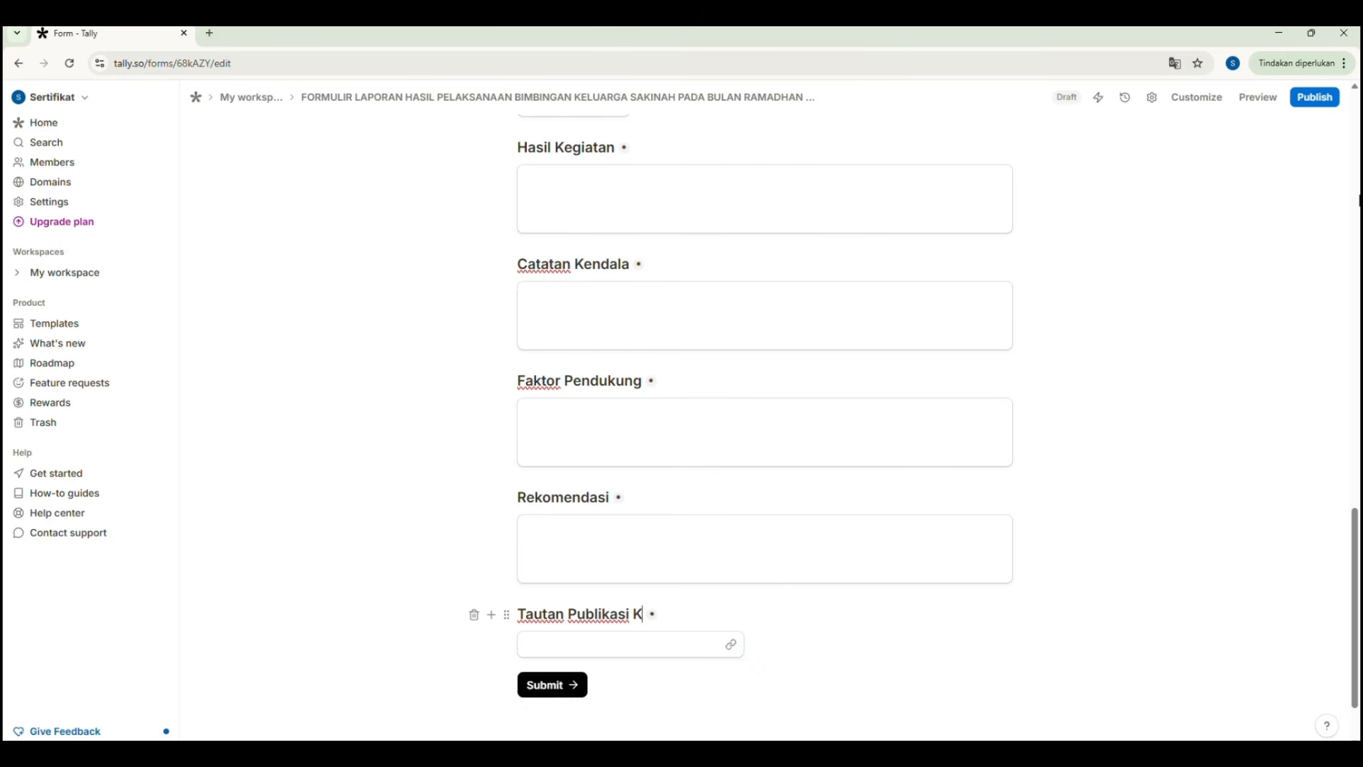
type("egiatan 1")
- Add a link question "Tautan Publikasi Kegiatan 2" below the first publication link question
left_click(491, 614)
left_click(497, 416)
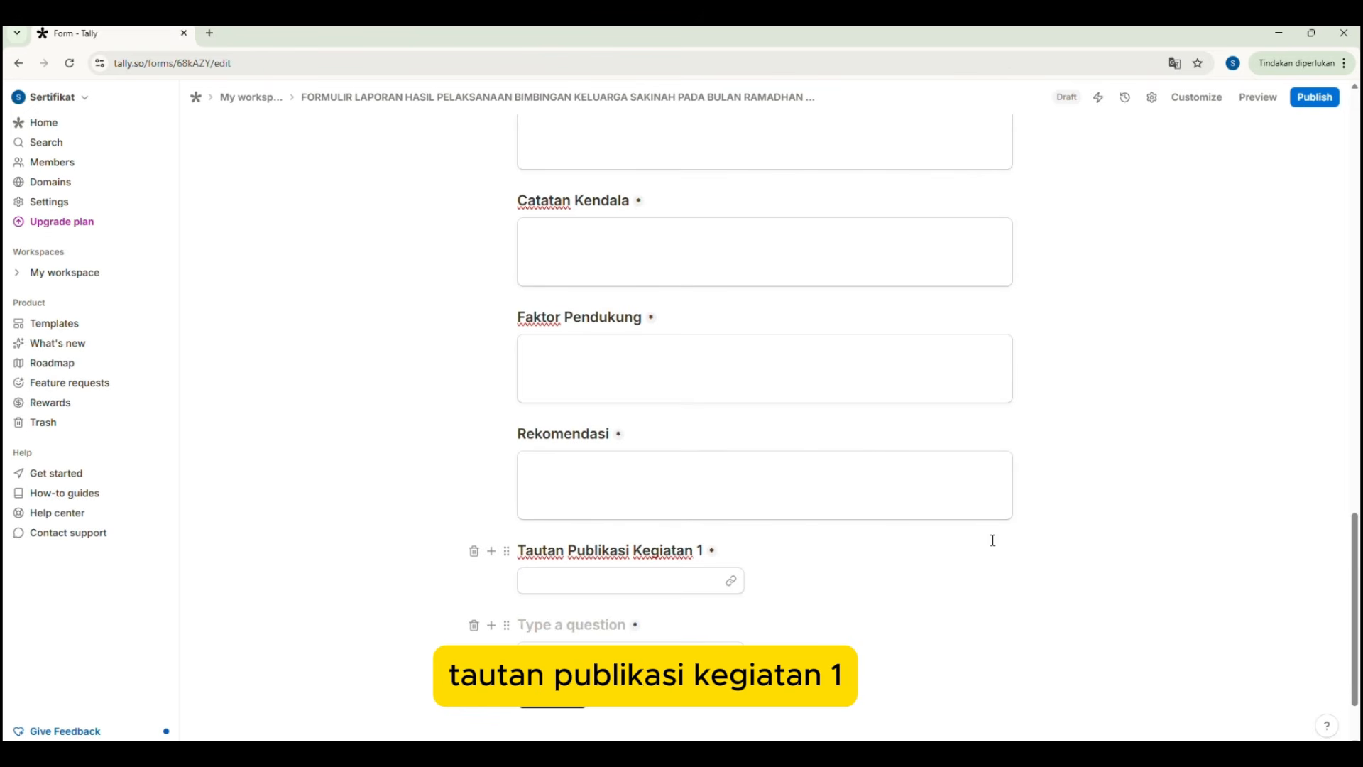
type("Tautan Publikasi Kegiatan 2")
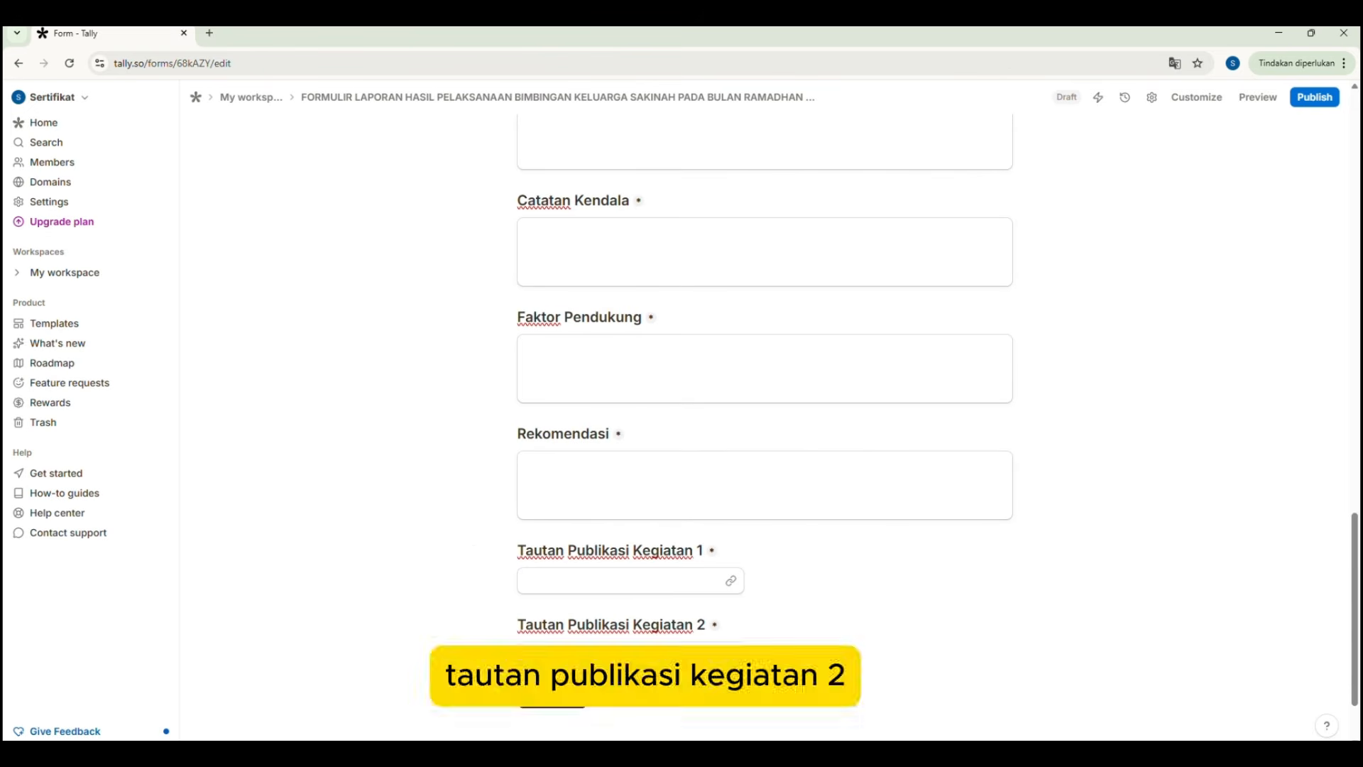
- Add a link question "Tautan Publikasi Kegiatan 3" below the second publication link question
left_click(491, 624)
left_click(497, 424)
type("Tautan P")
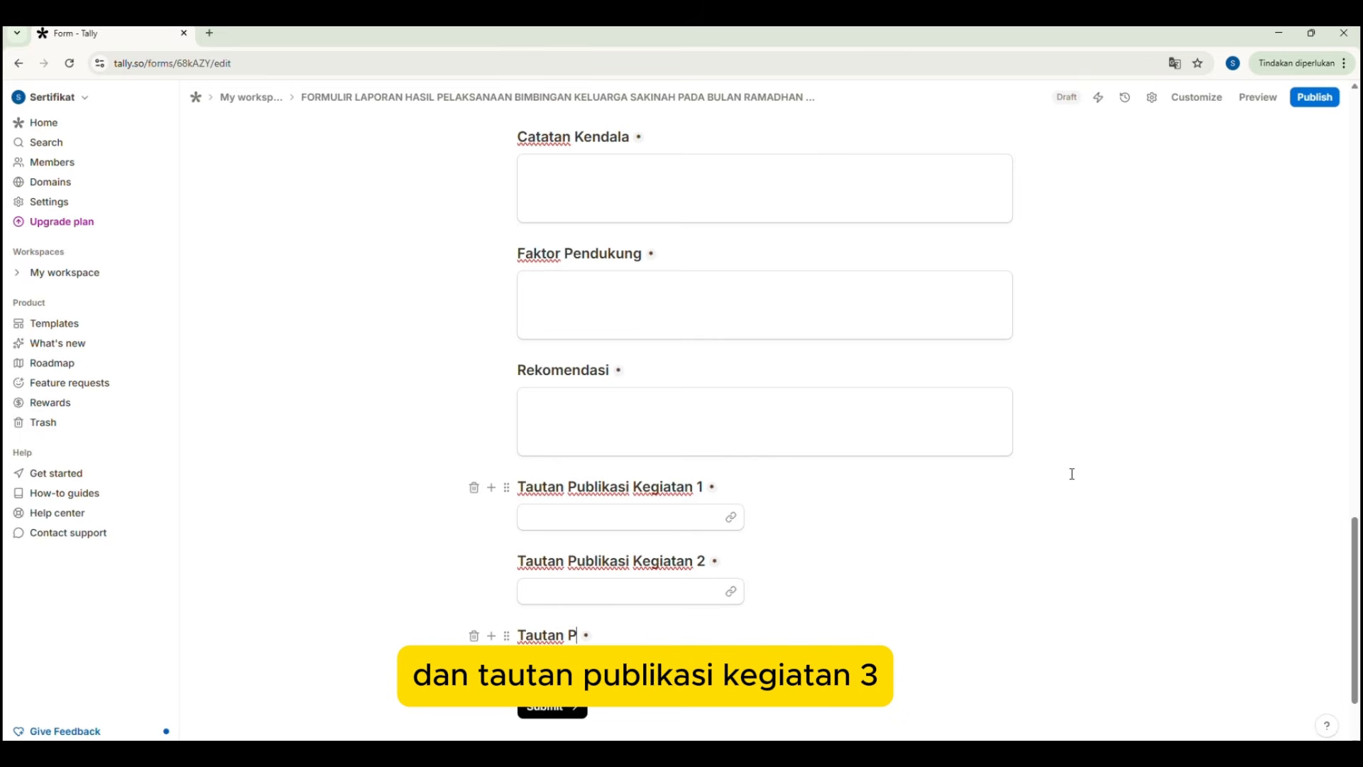
type("ublikasi Kegiatan 3")
left_click(580, 669)
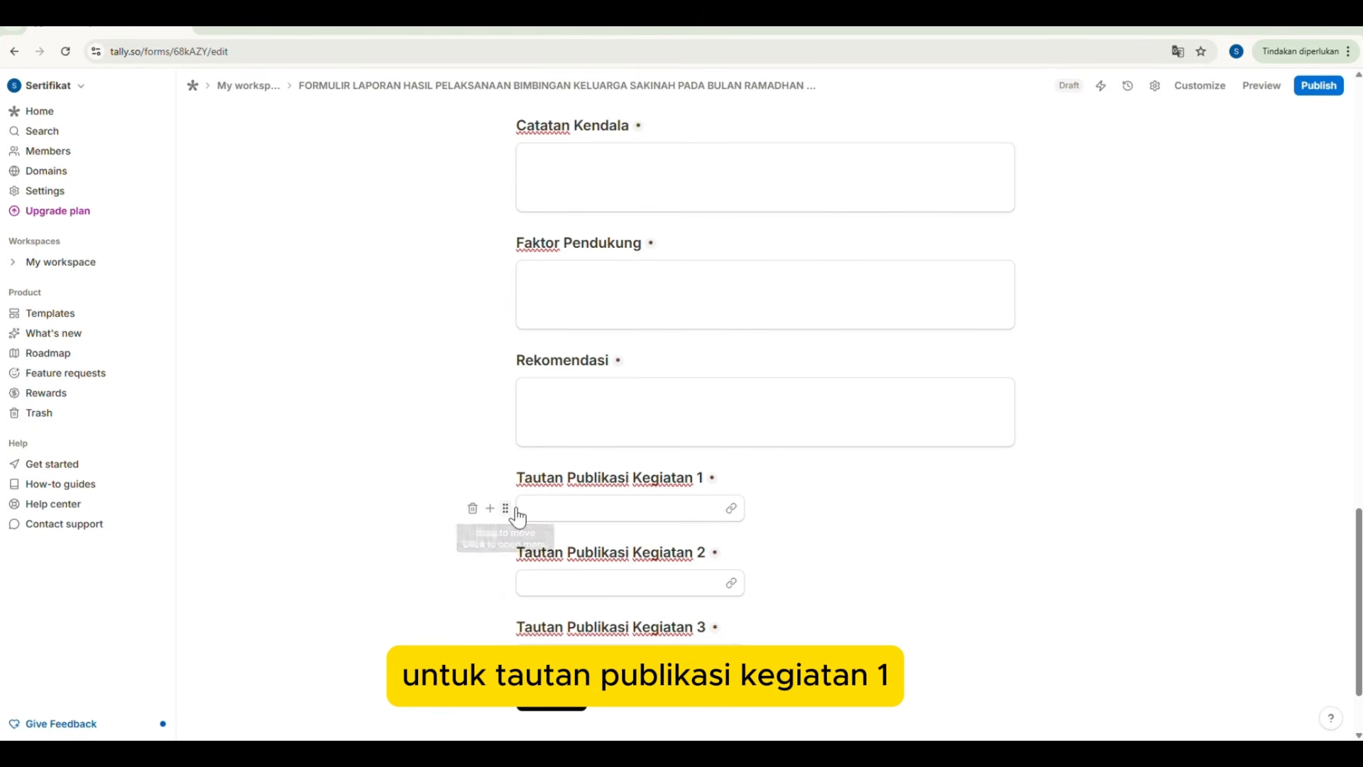
- Make the Tautan Publikasi Kegiatan 2 and Tautan Publikasi Kegiatan 3 questions optional
left_click(506, 517)
left_click(525, 506)
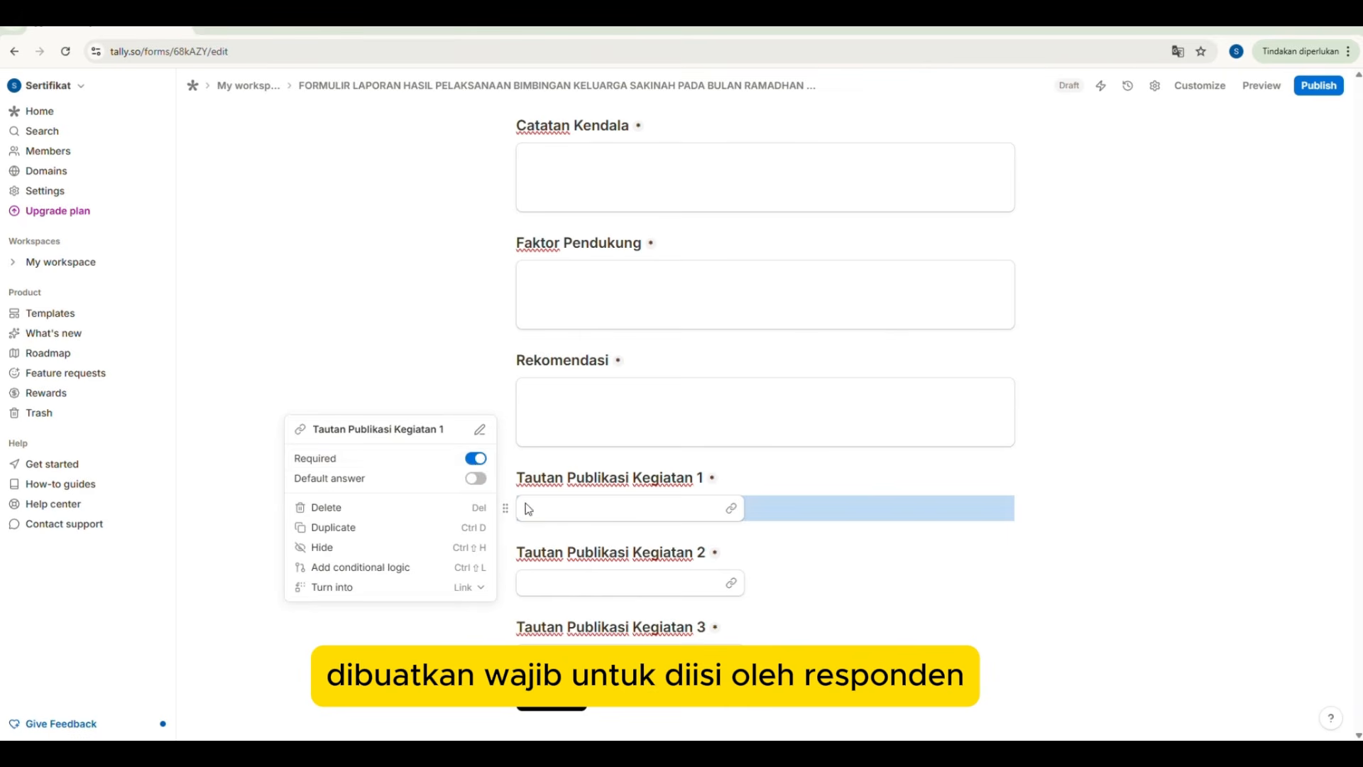
left_click(506, 552)
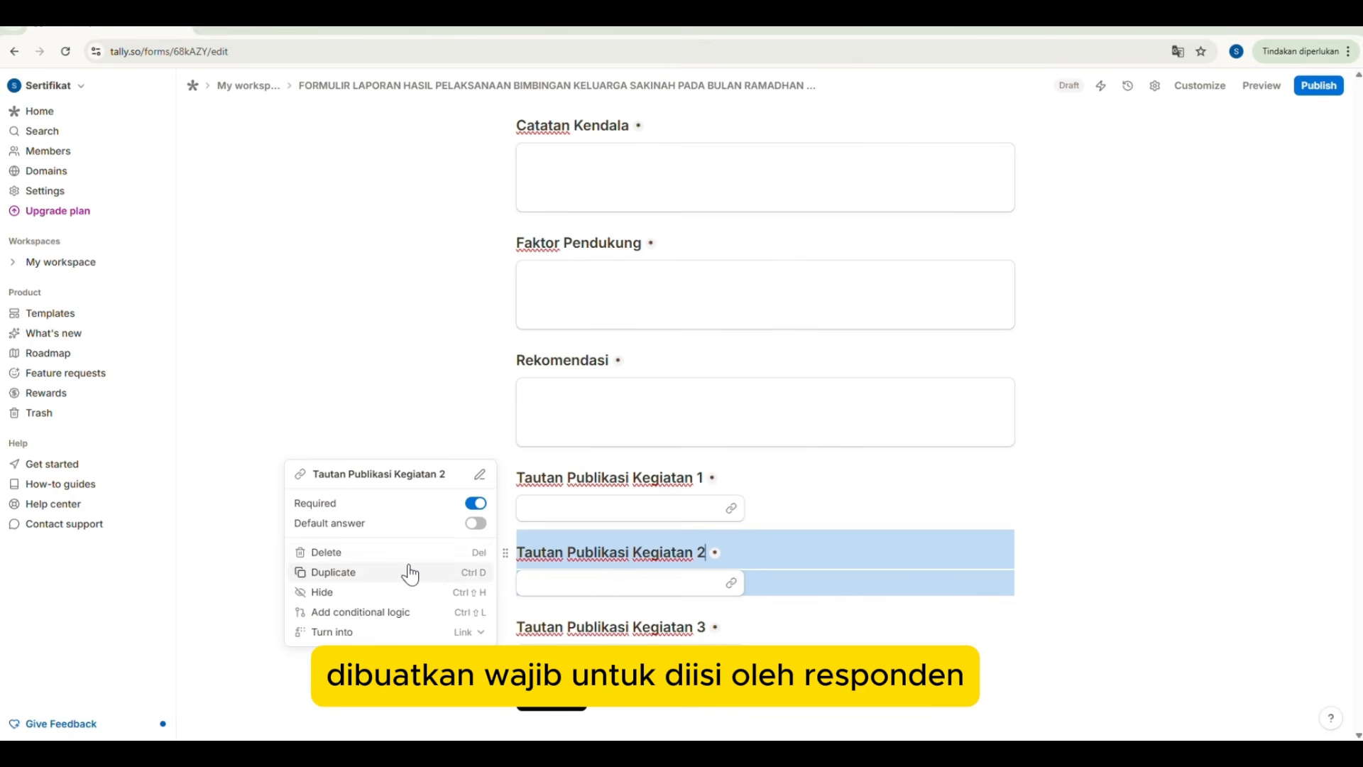
left_click(475, 503)
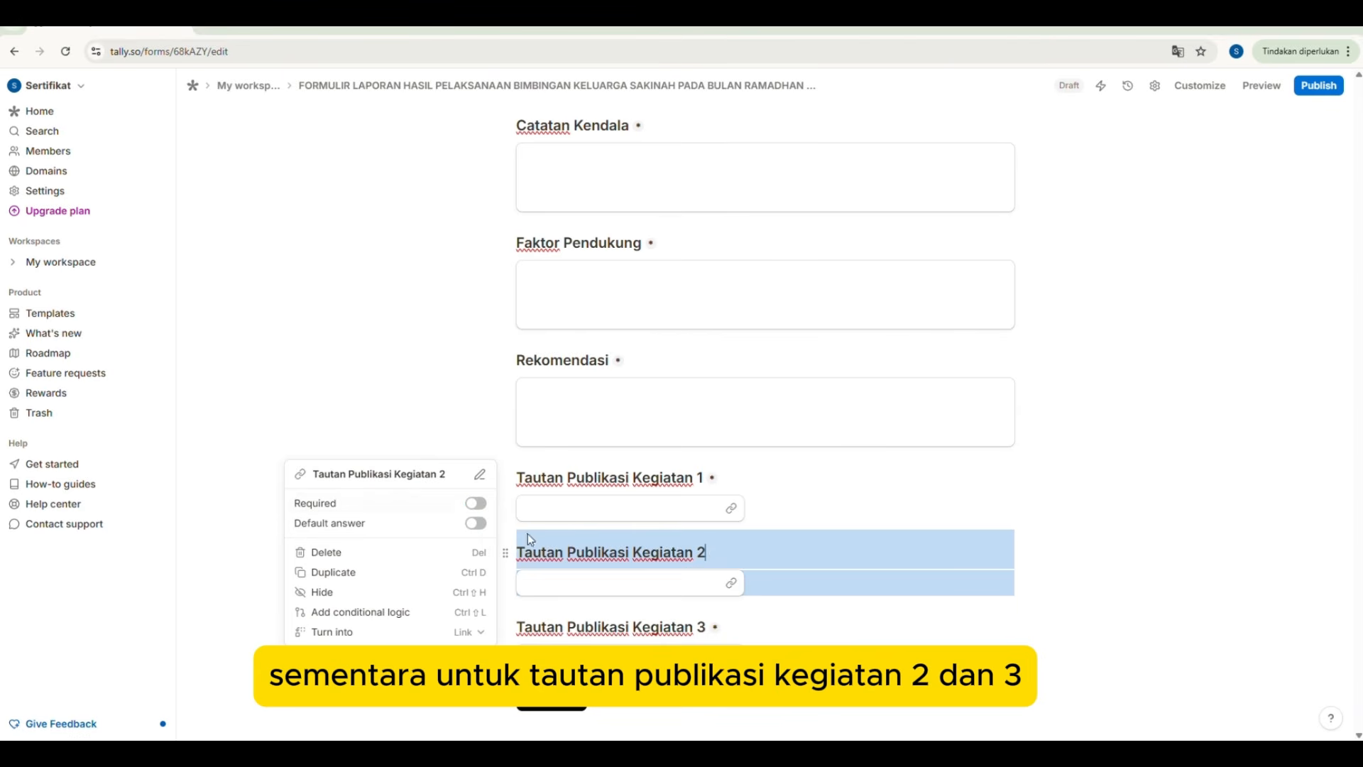
left_click(540, 538)
left_click(506, 628)
left_click(476, 578)
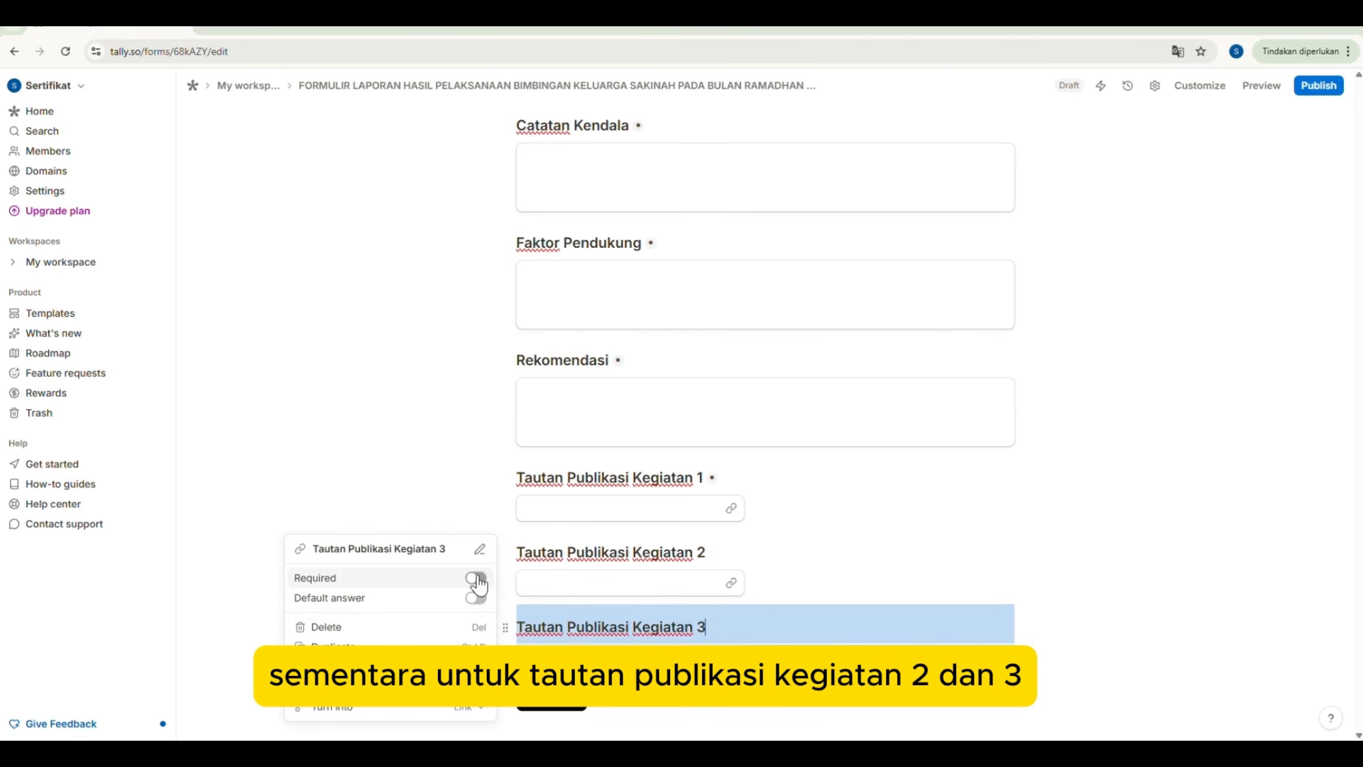
- Set the placeholders of publication links 3, 2 and 1 to "Berita Website", "Video di Media sosial" and "Foto" respectively
left_click(583, 665)
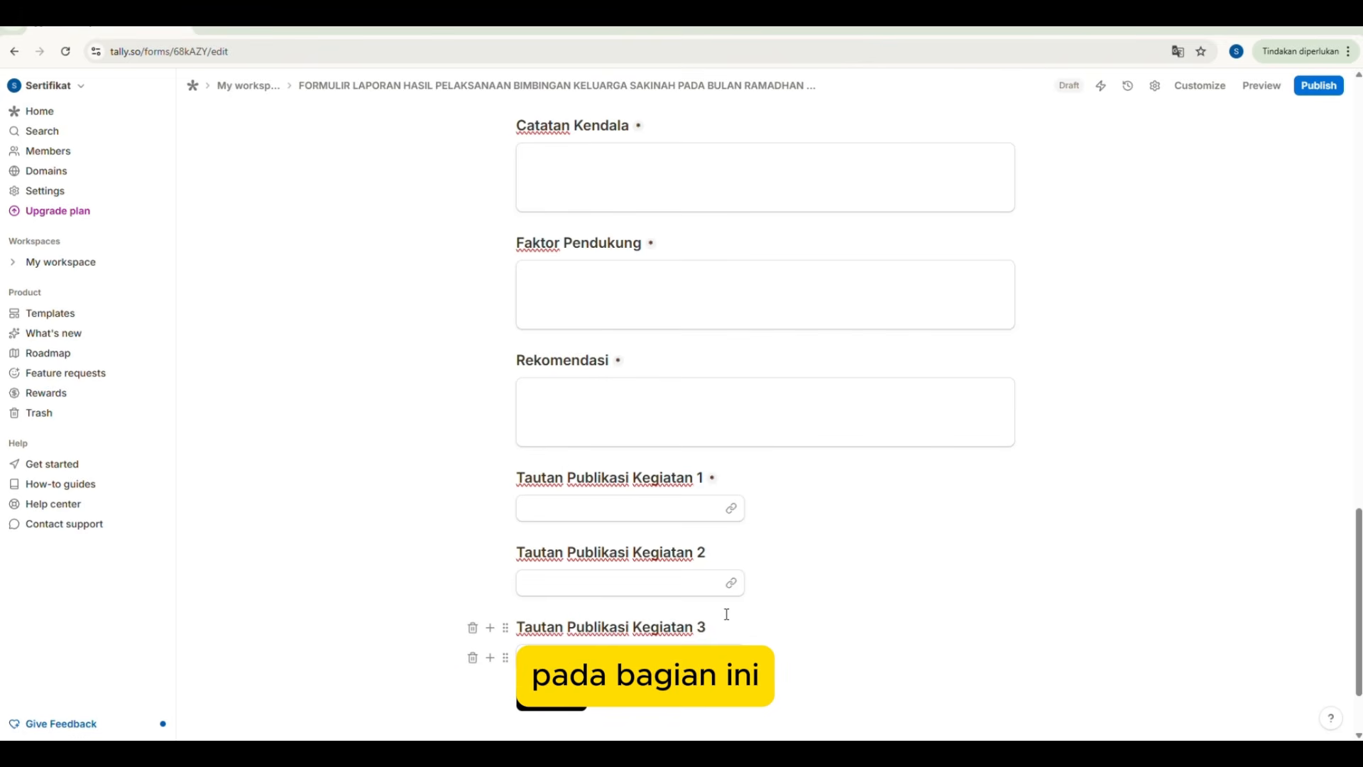
left_click(602, 580)
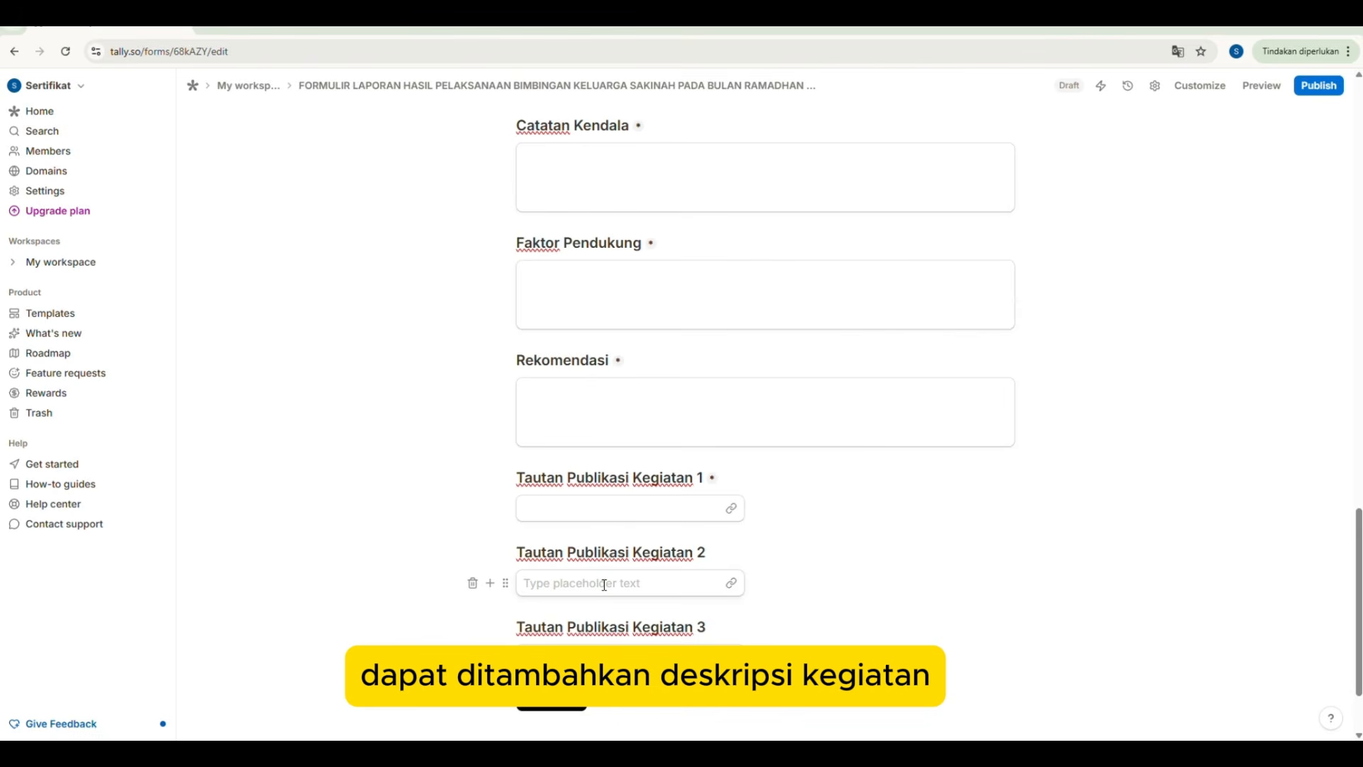
type("Video")
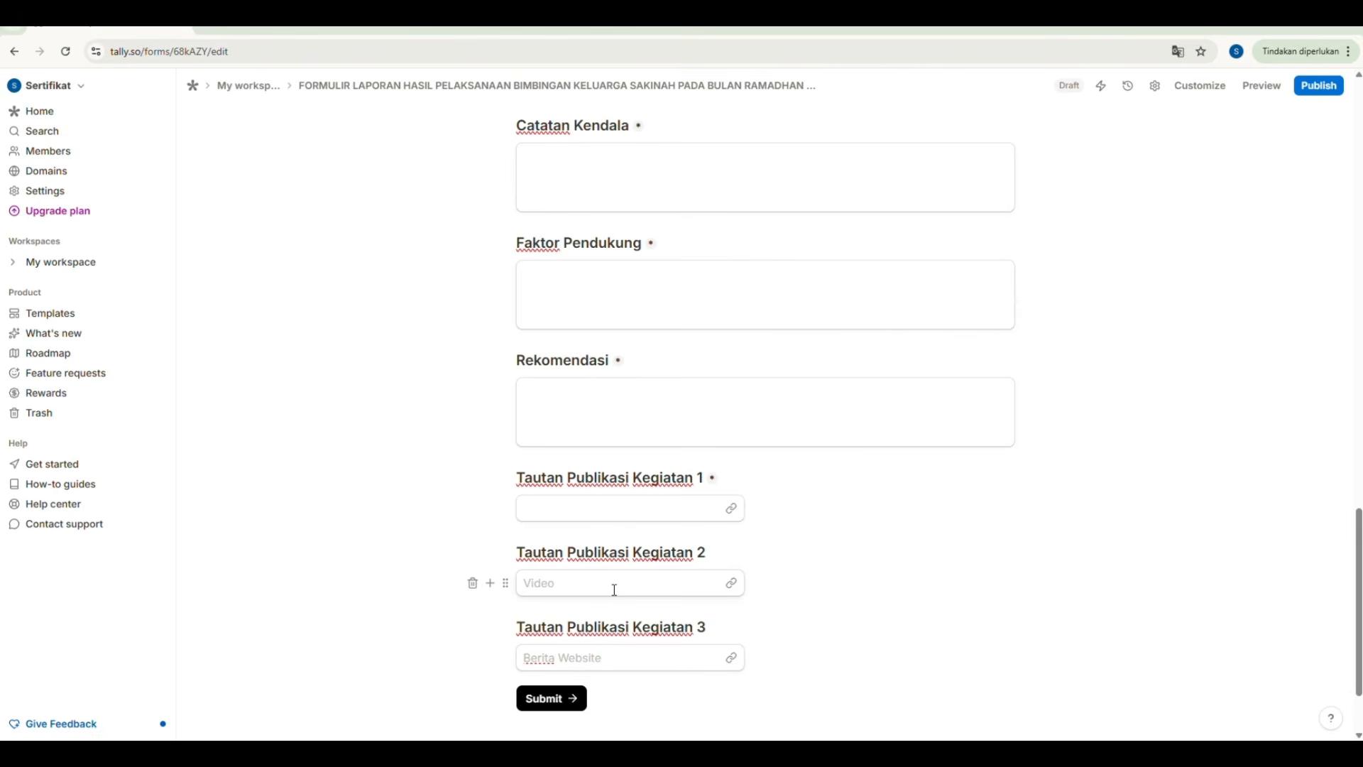
type(" di Media")
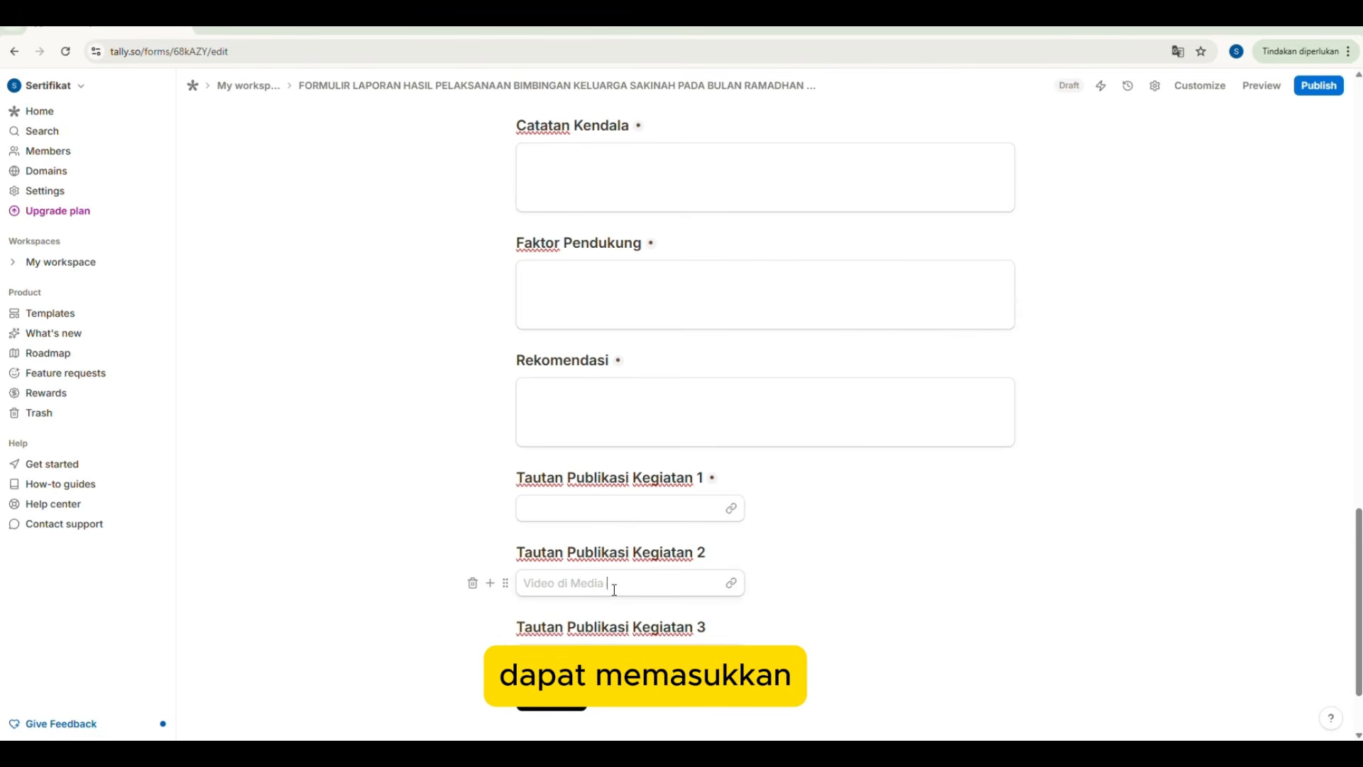
type(" s")
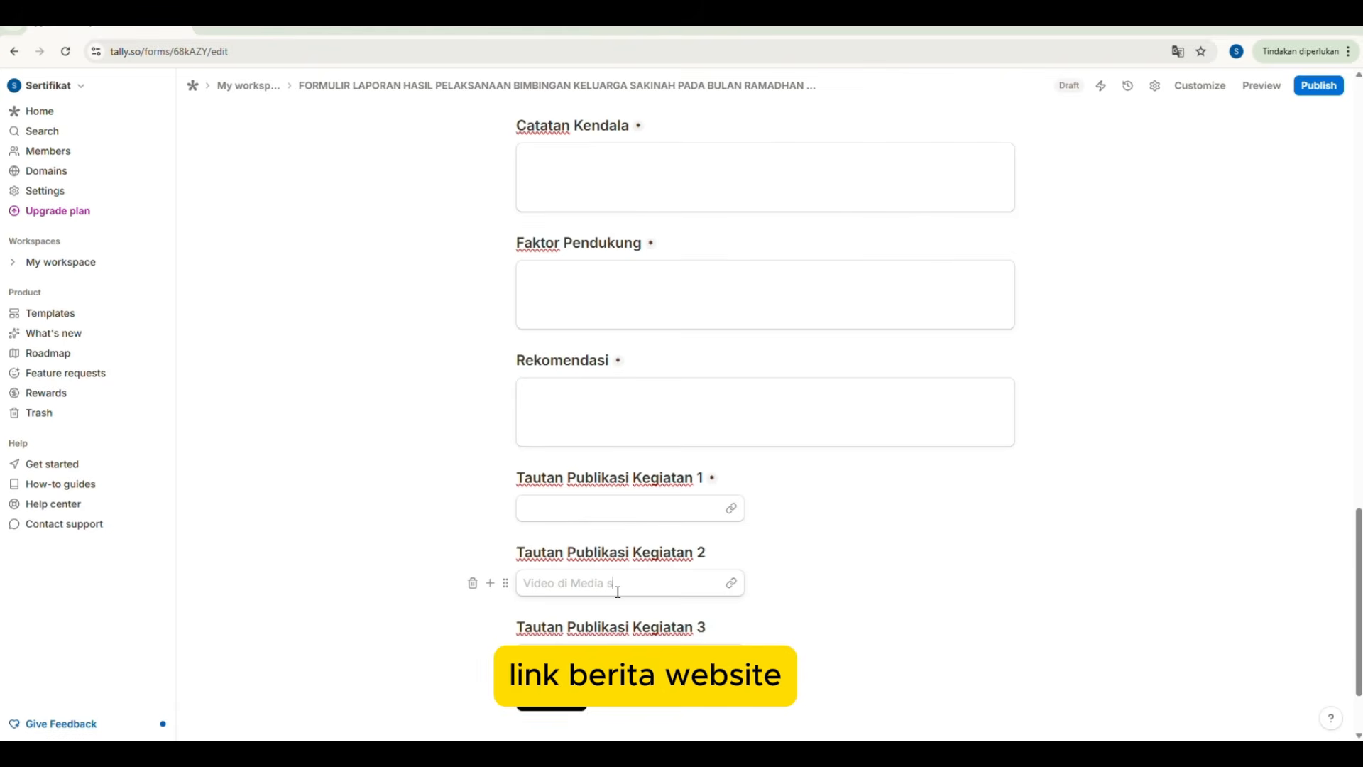
type("osial")
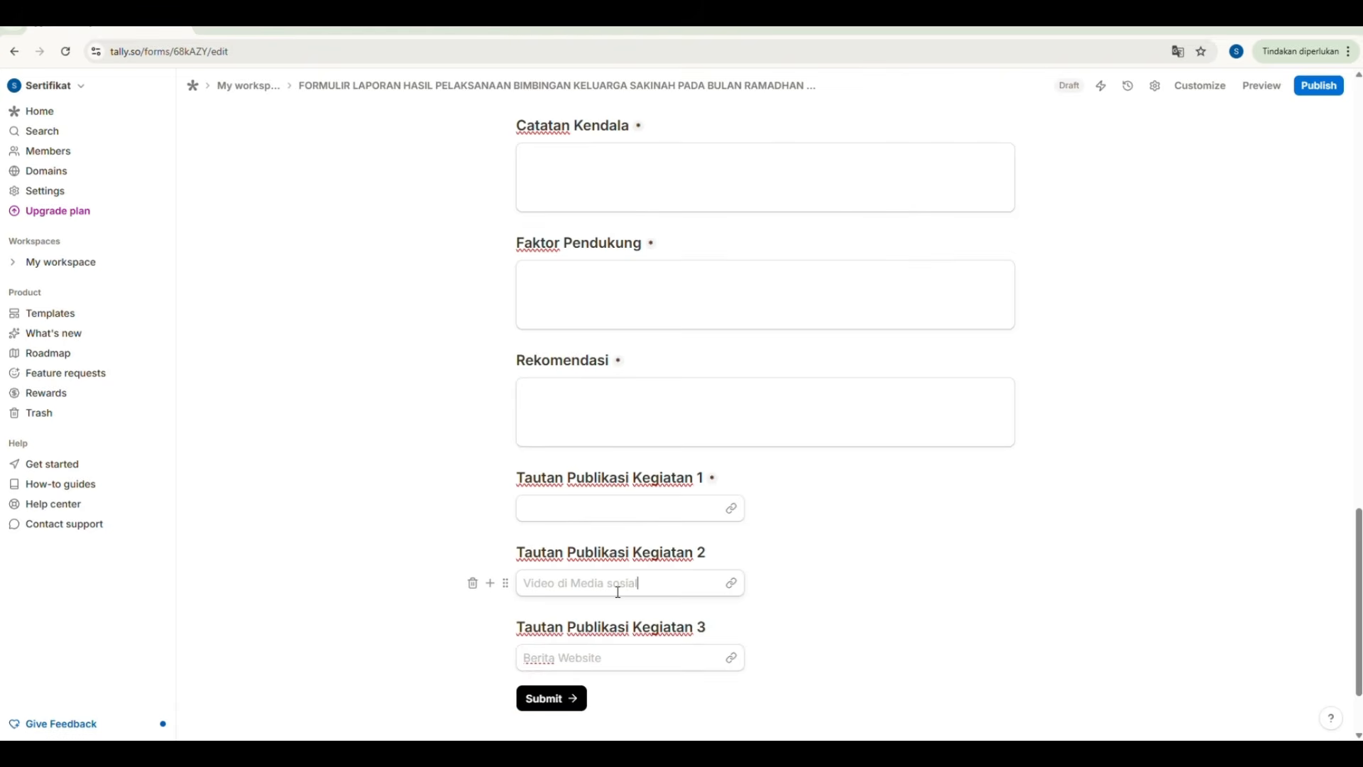
left_click(607, 517)
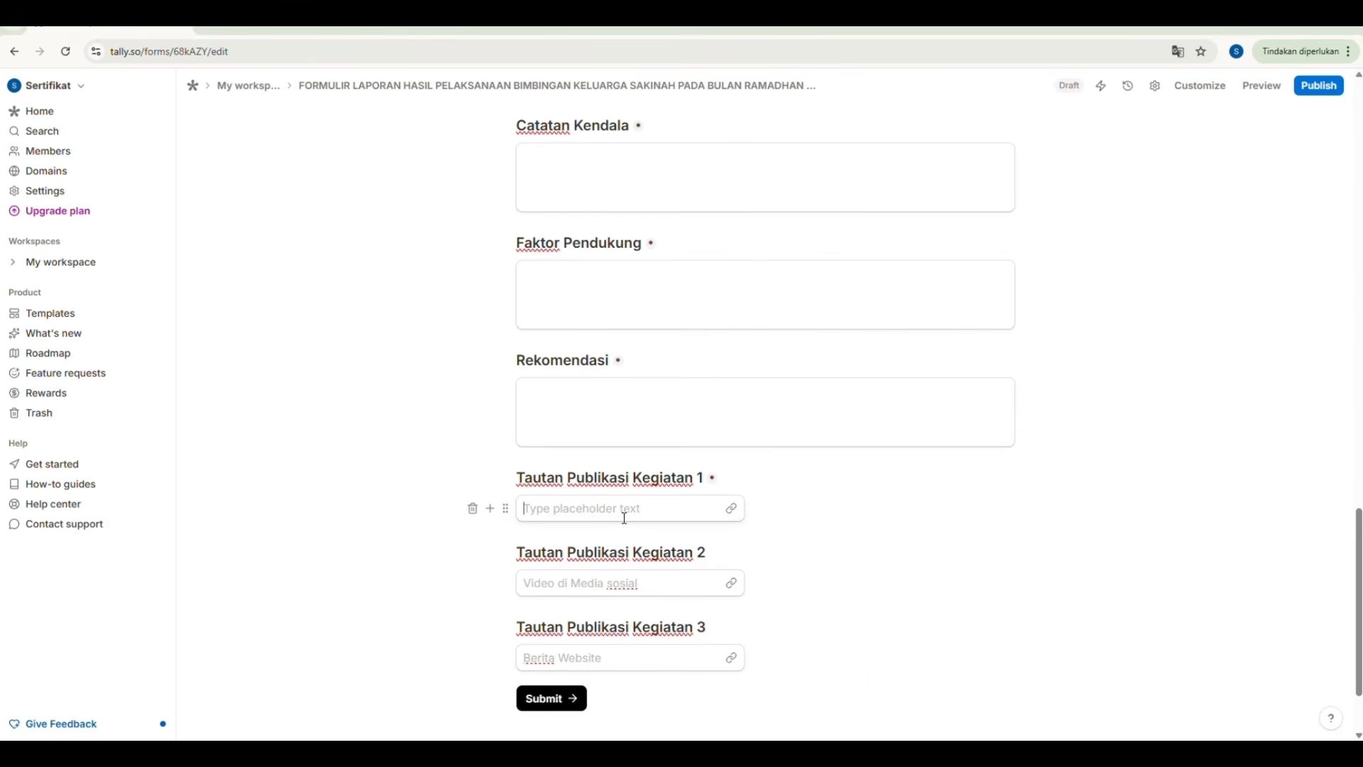
type("Foto")
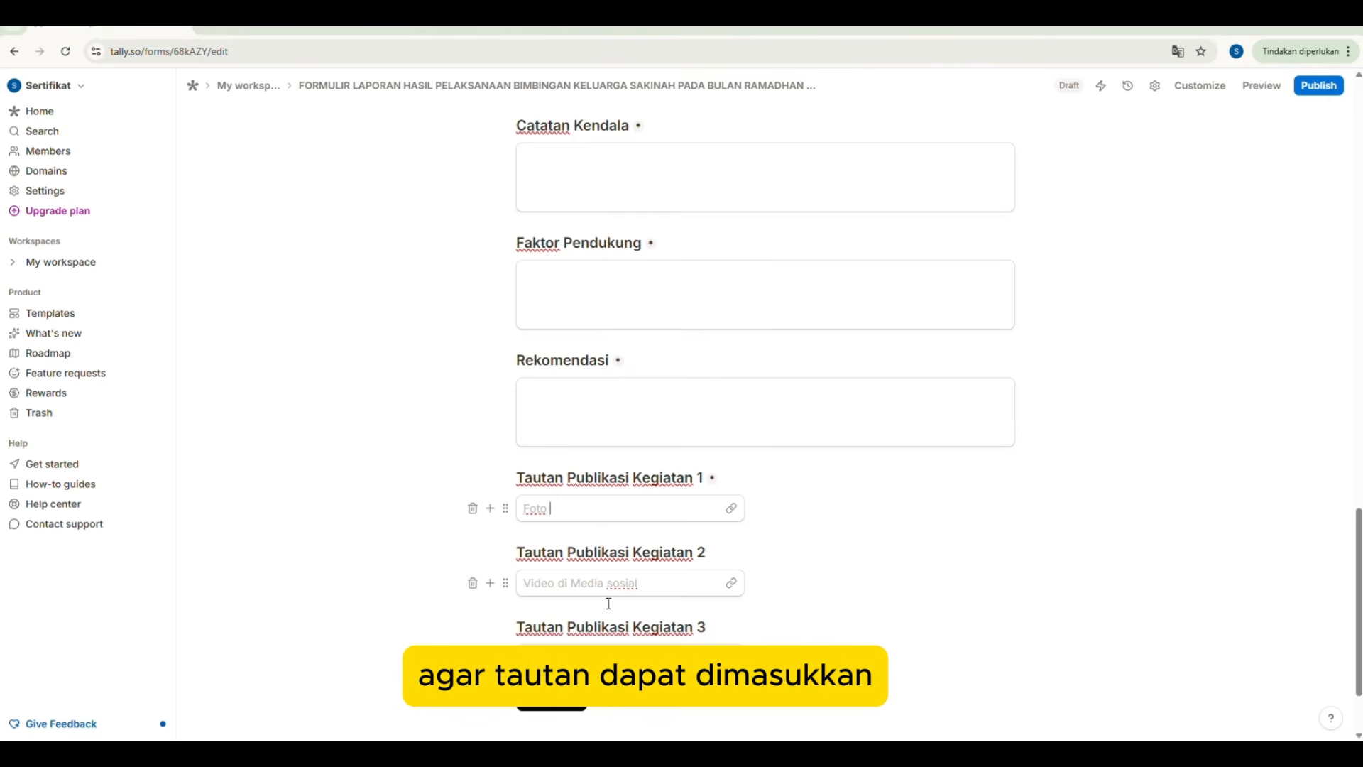
- Add a signature question "Tanda Tangan" below the third publication link question
scroll(805, 646, "down", 1)
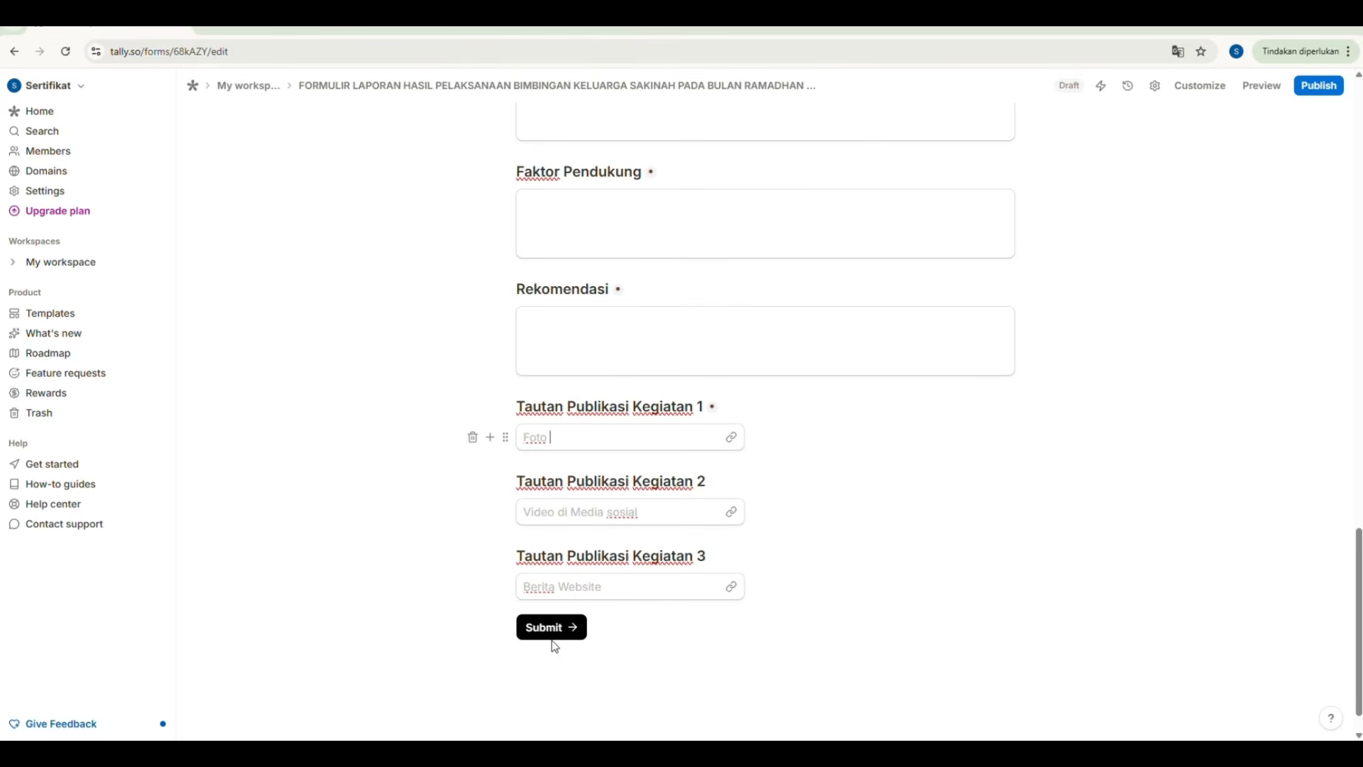
left_click(490, 587)
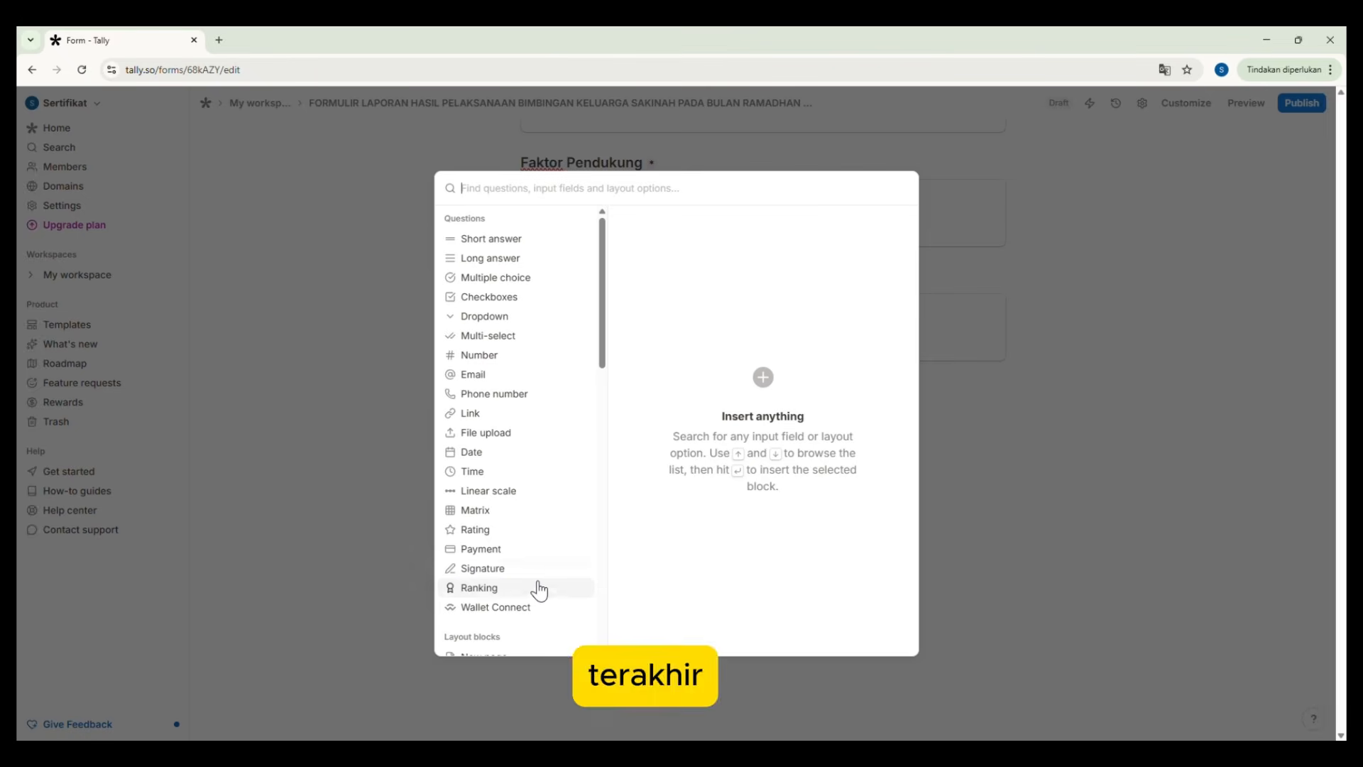
mouse_move(540, 580)
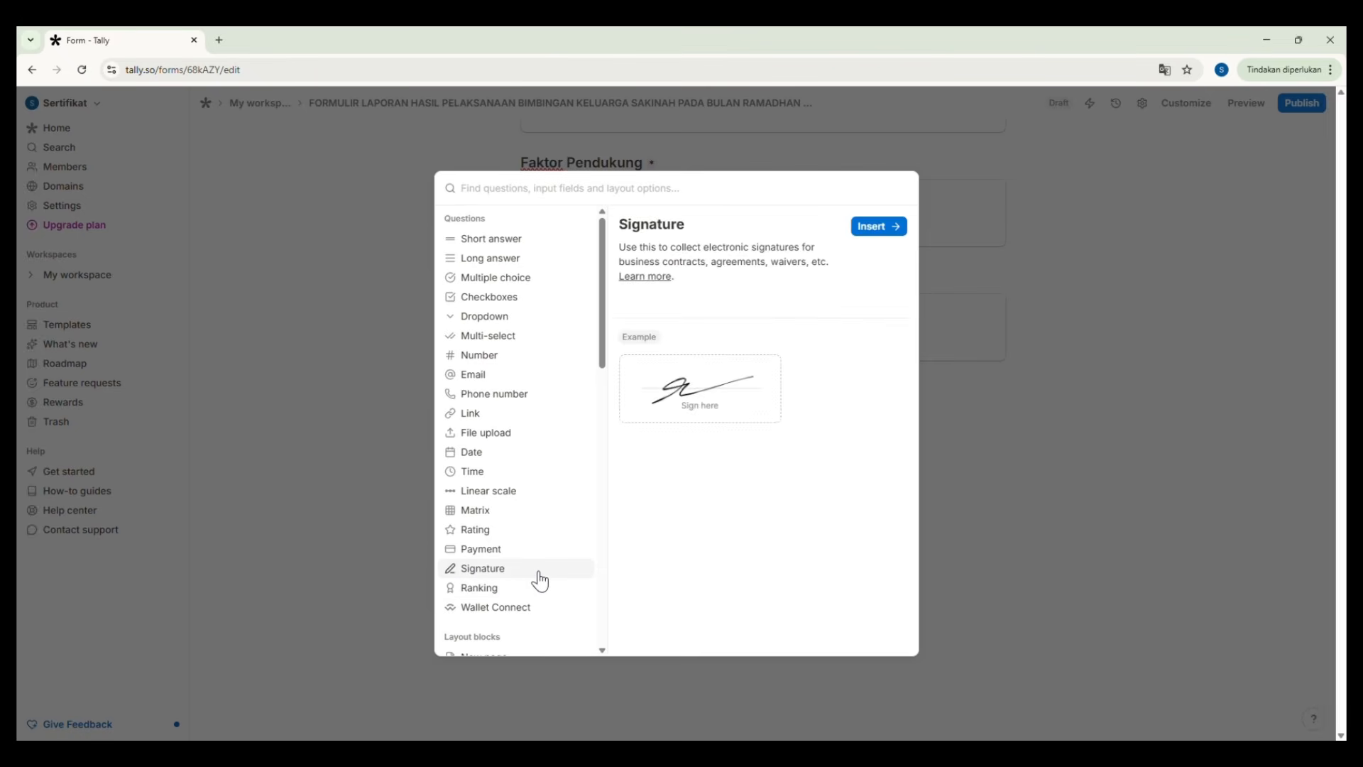
left_click(880, 227)
type("Ta")
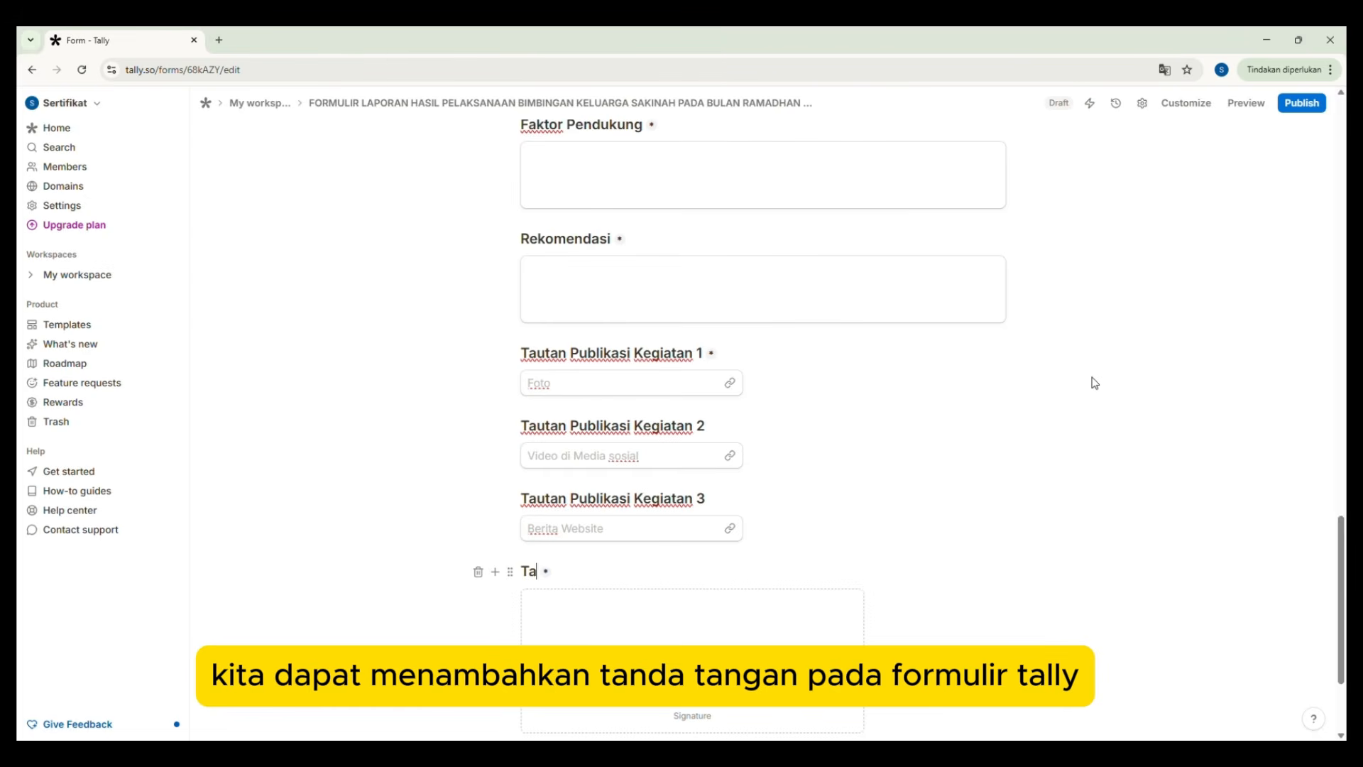
type("nda Tangan")
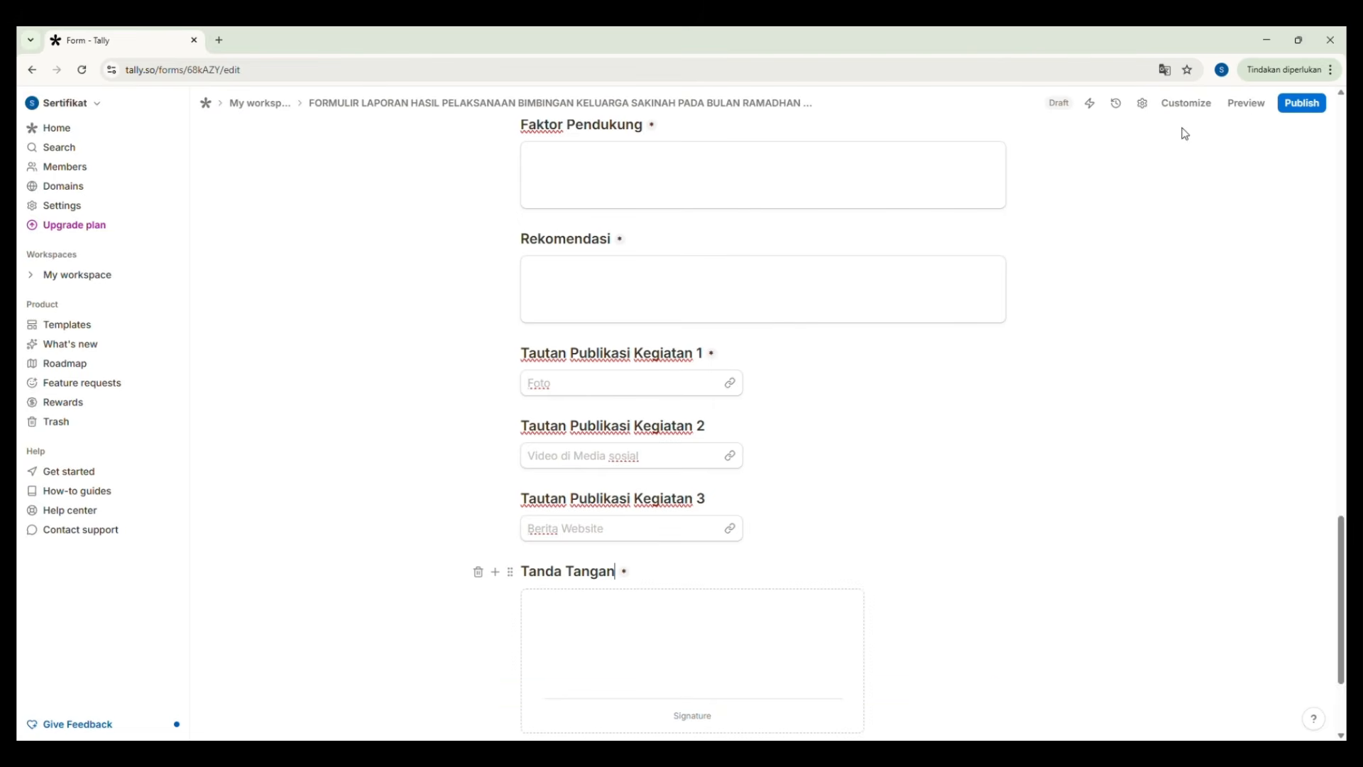
- Publish the completed report form
left_click(1302, 105)
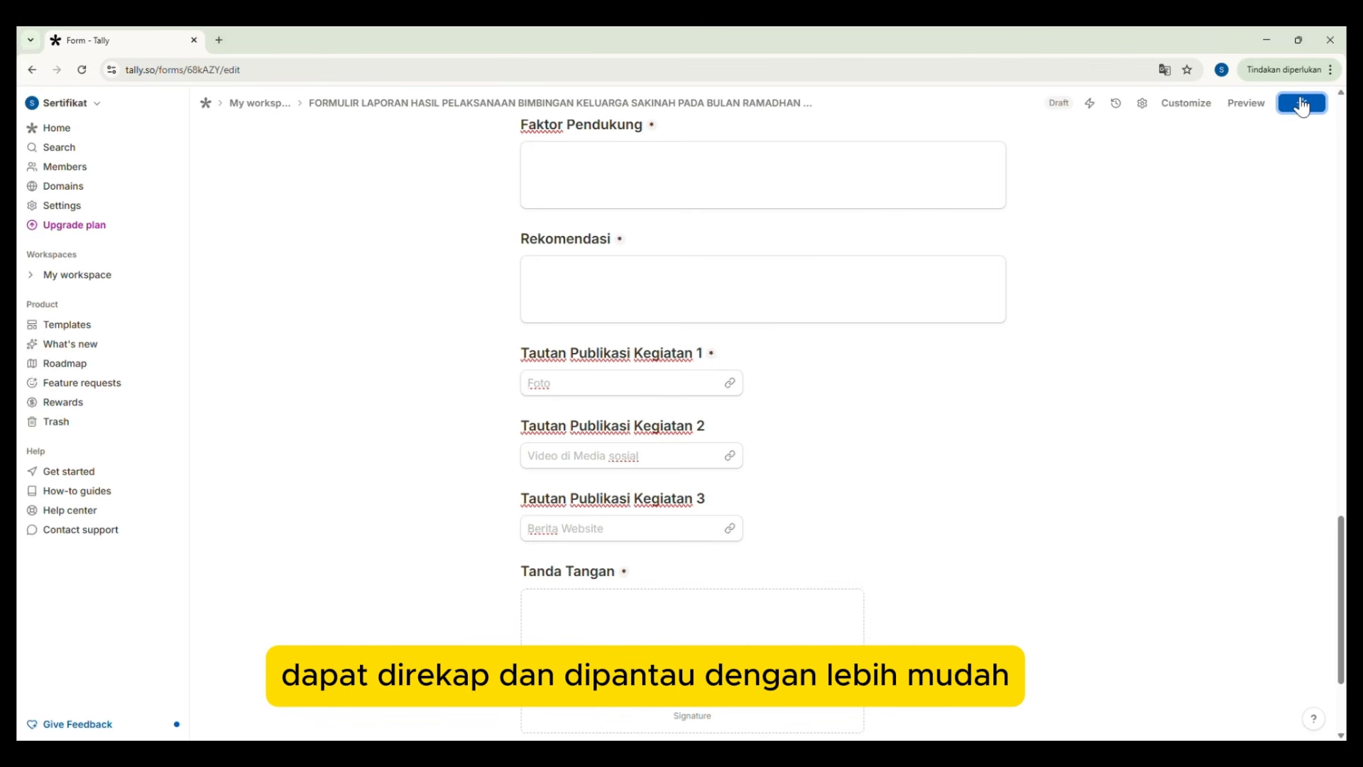
left_click(1302, 103)
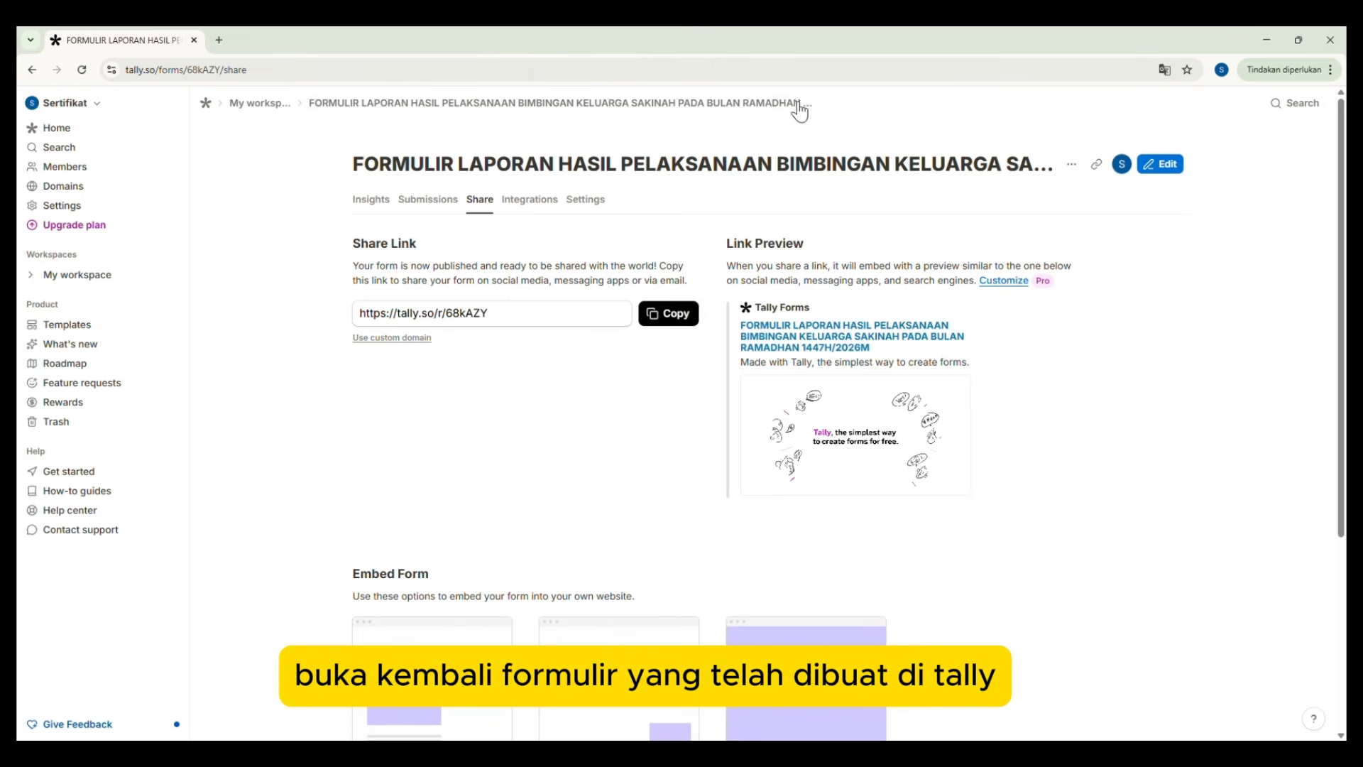
- Connect the form to Google Sheets through a Google login so submissions are sent to a spreadsheet
left_click(551, 203)
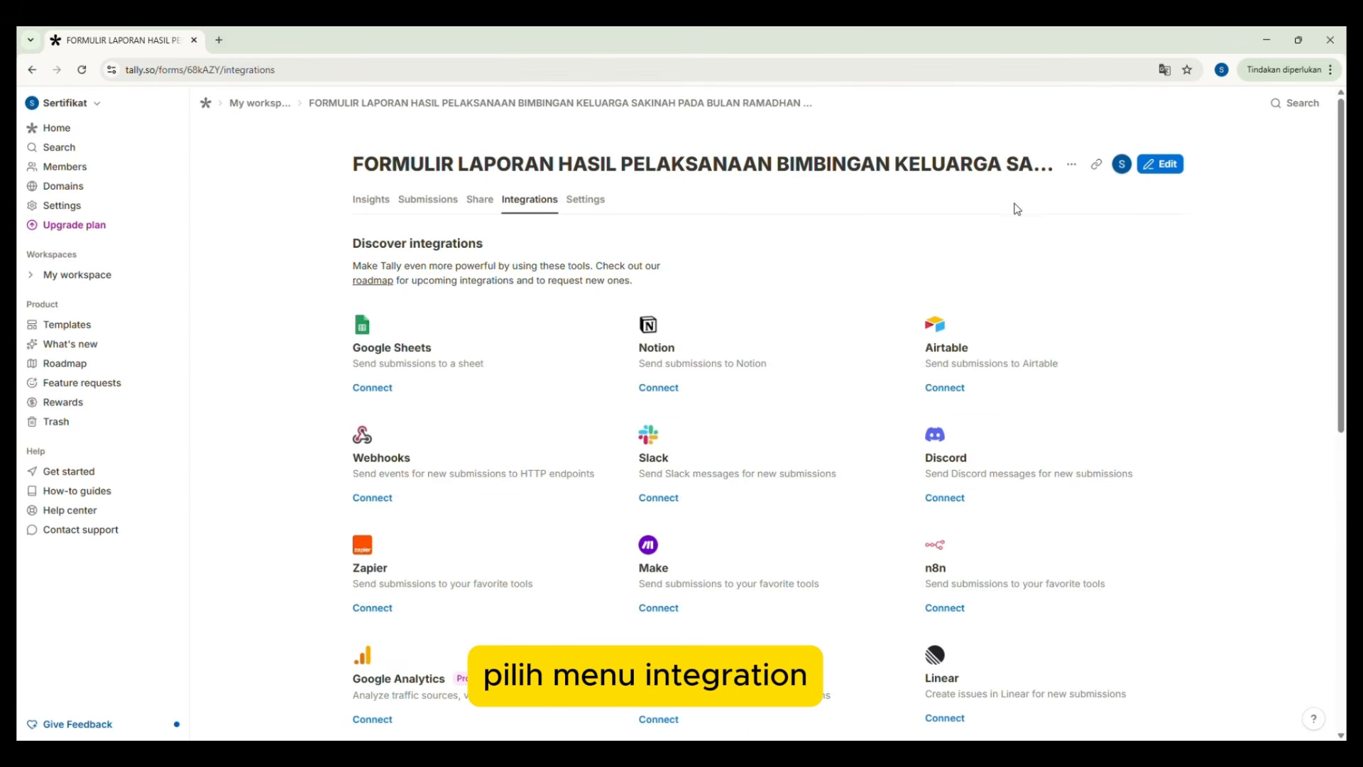
left_click(374, 388)
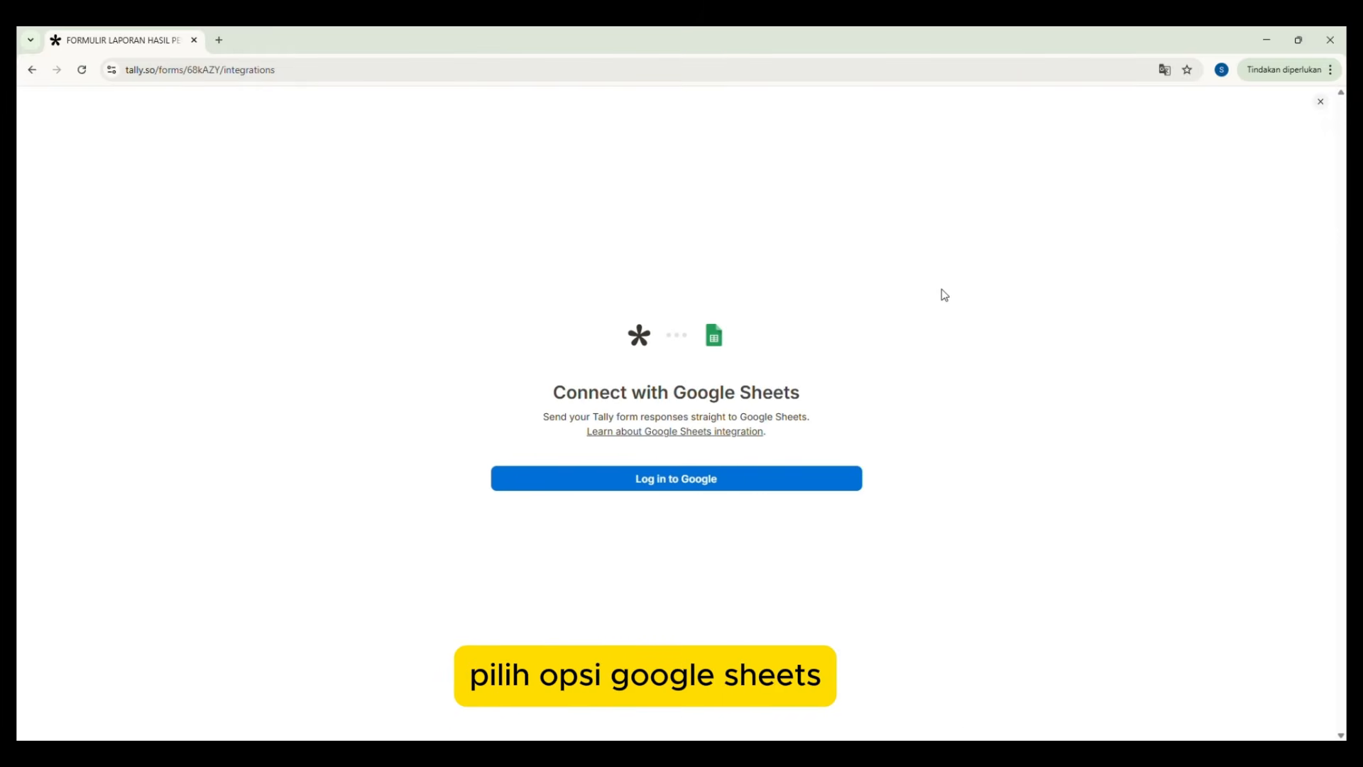
left_click(769, 487)
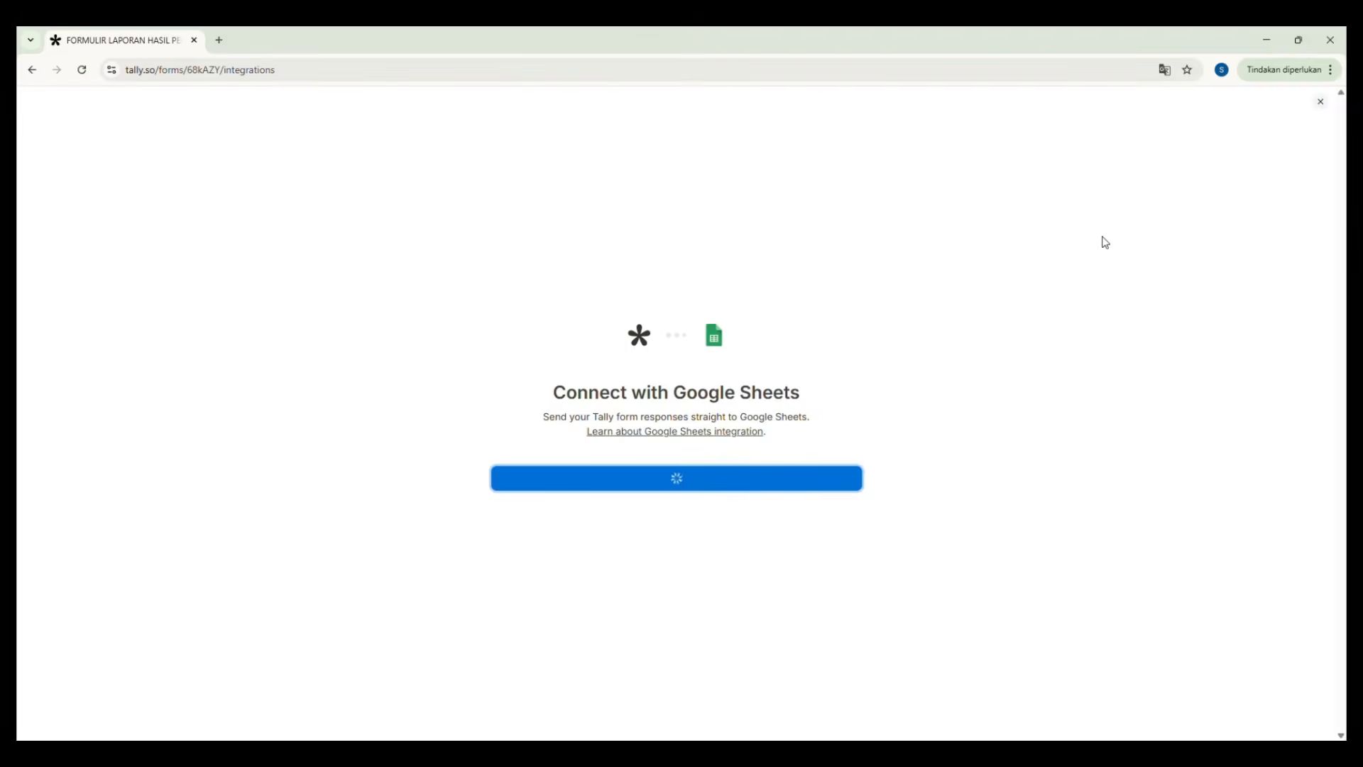
left_click(697, 638)
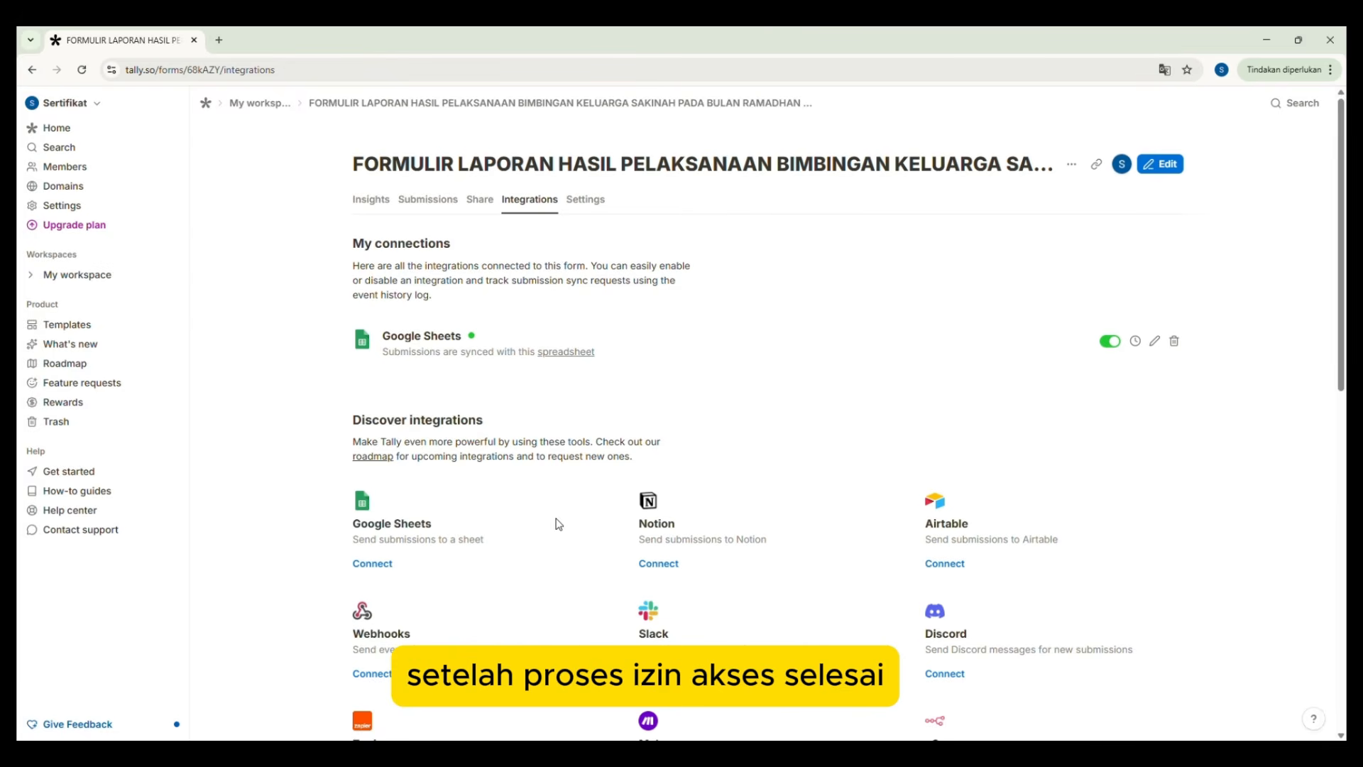
- Open the synced spreadsheet in Google Sheets and set its general access to "Siapa saja yang memiliki link" with the Pelihat role
left_click(561, 352)
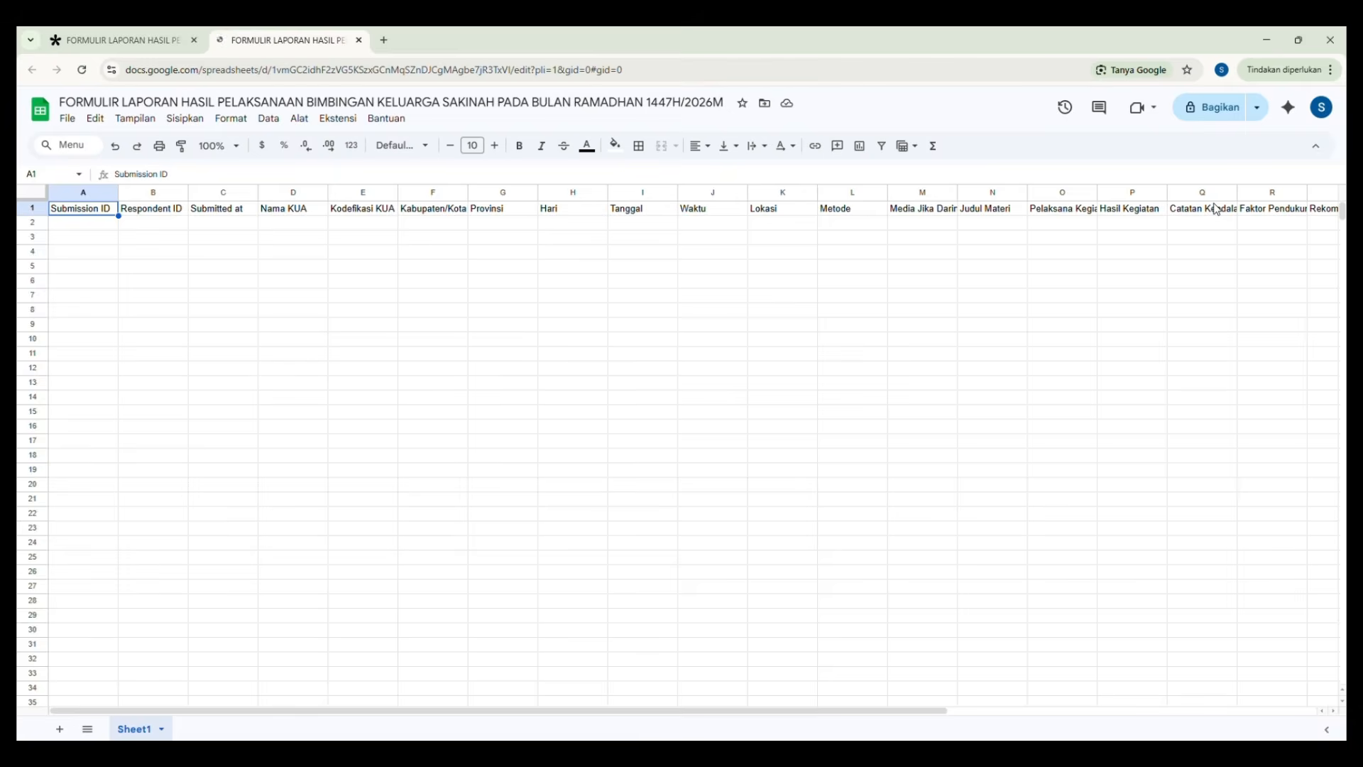
left_click(1216, 105)
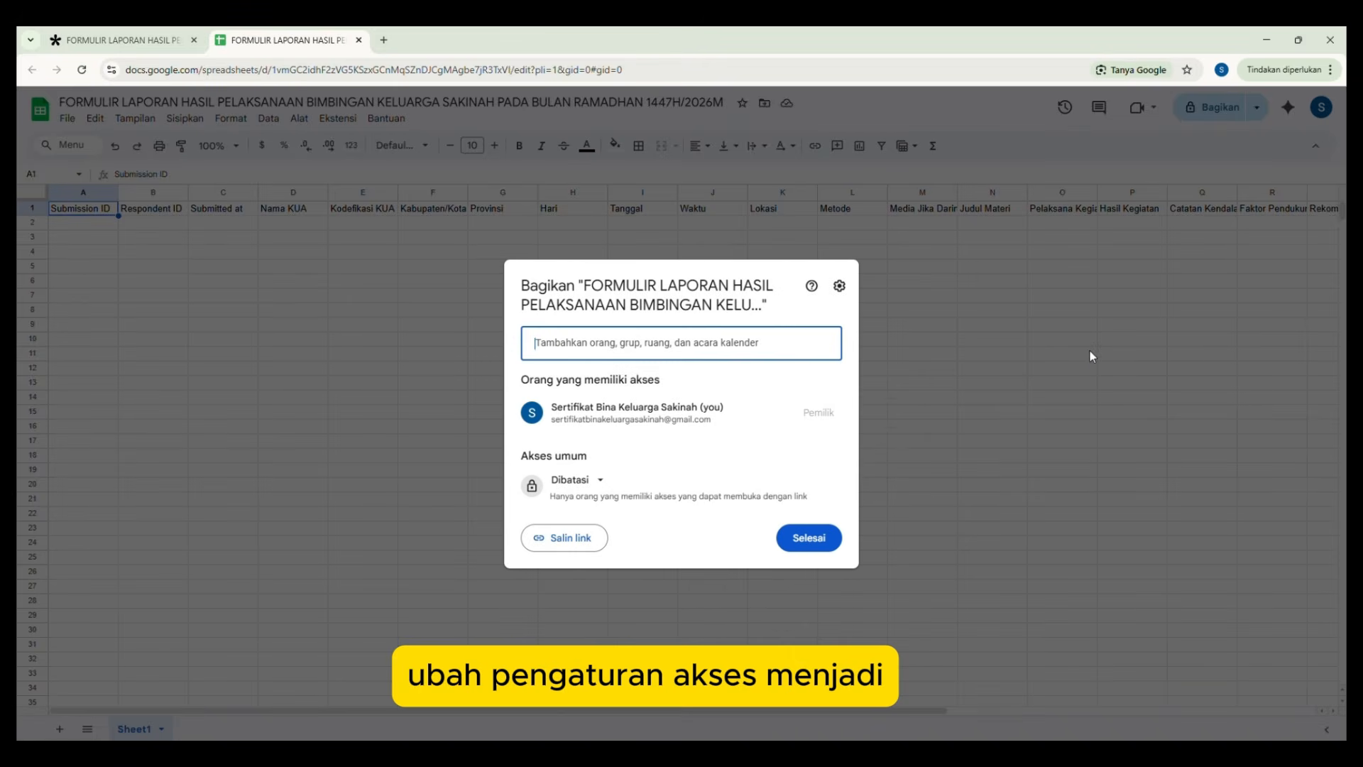
left_click(600, 481)
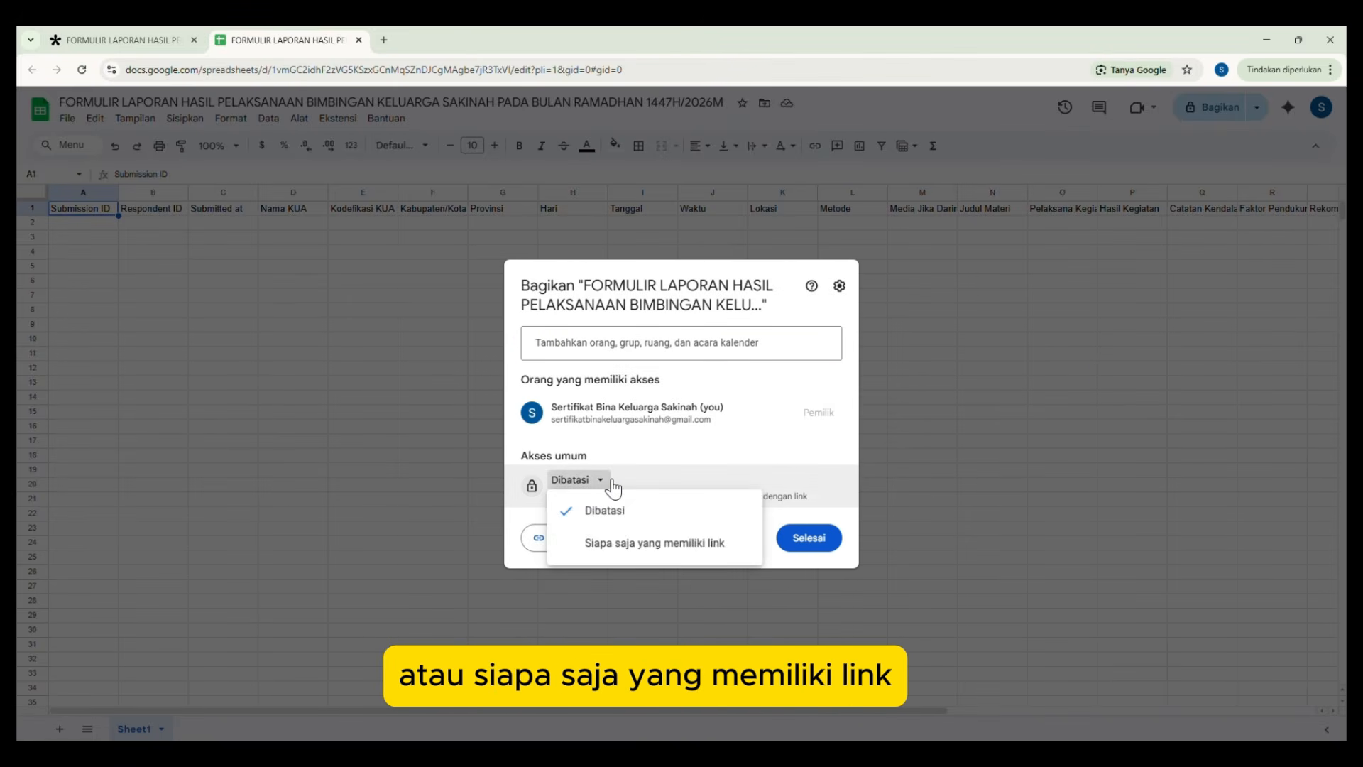
left_click(631, 548)
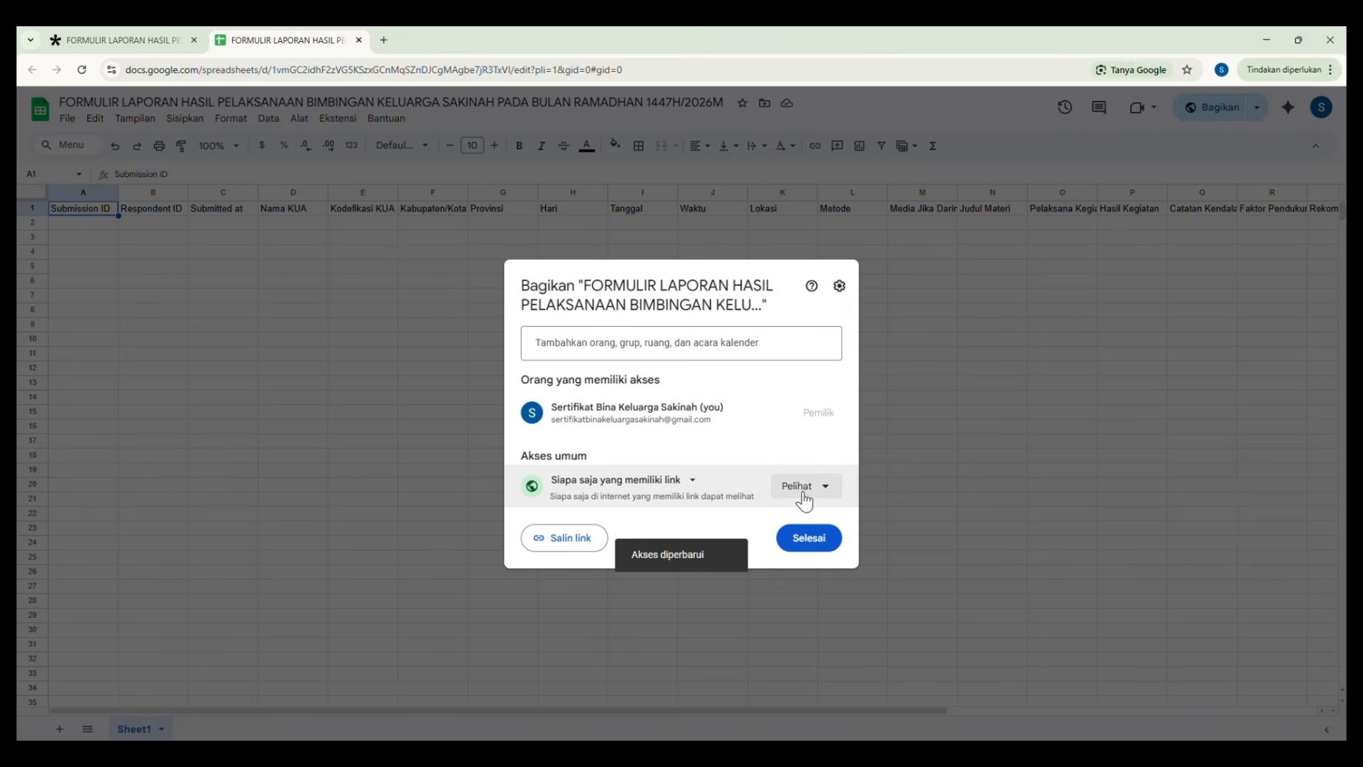
left_click(819, 489)
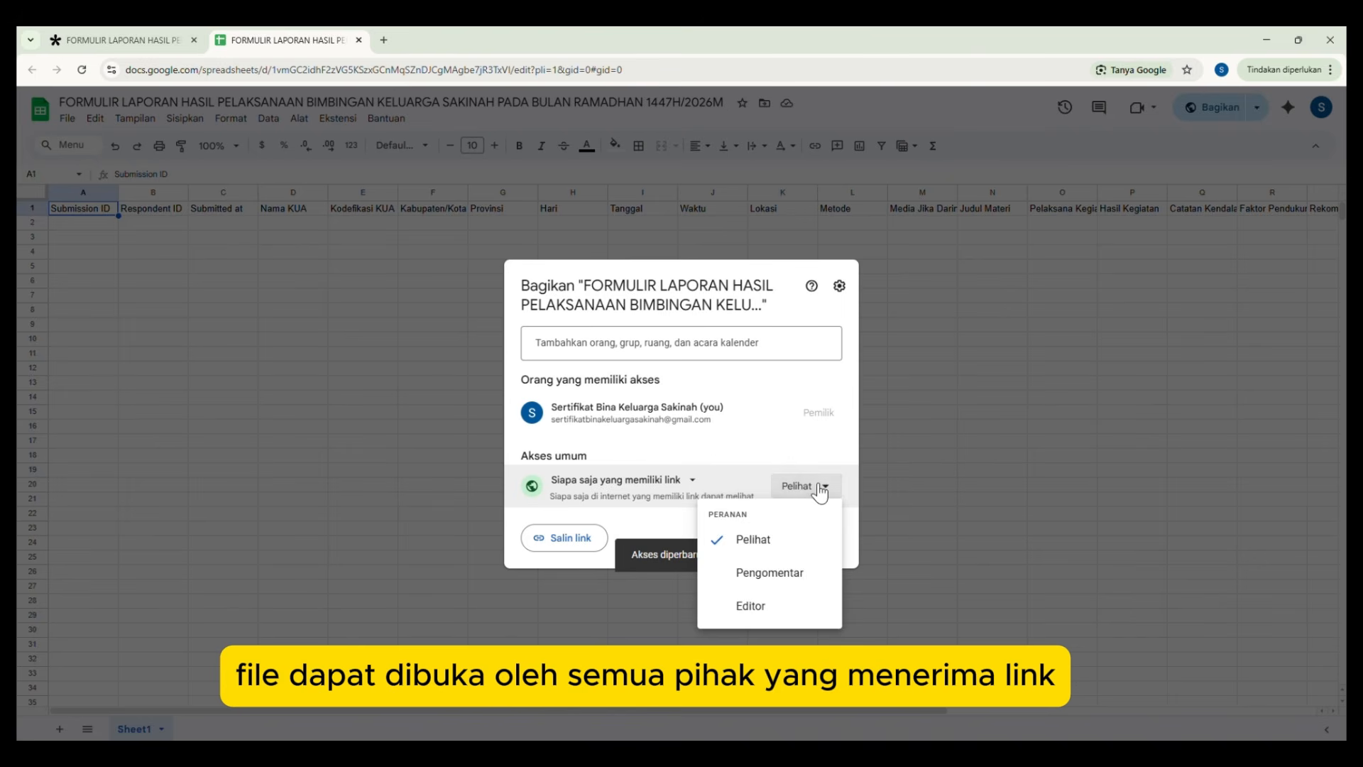
left_click(786, 542)
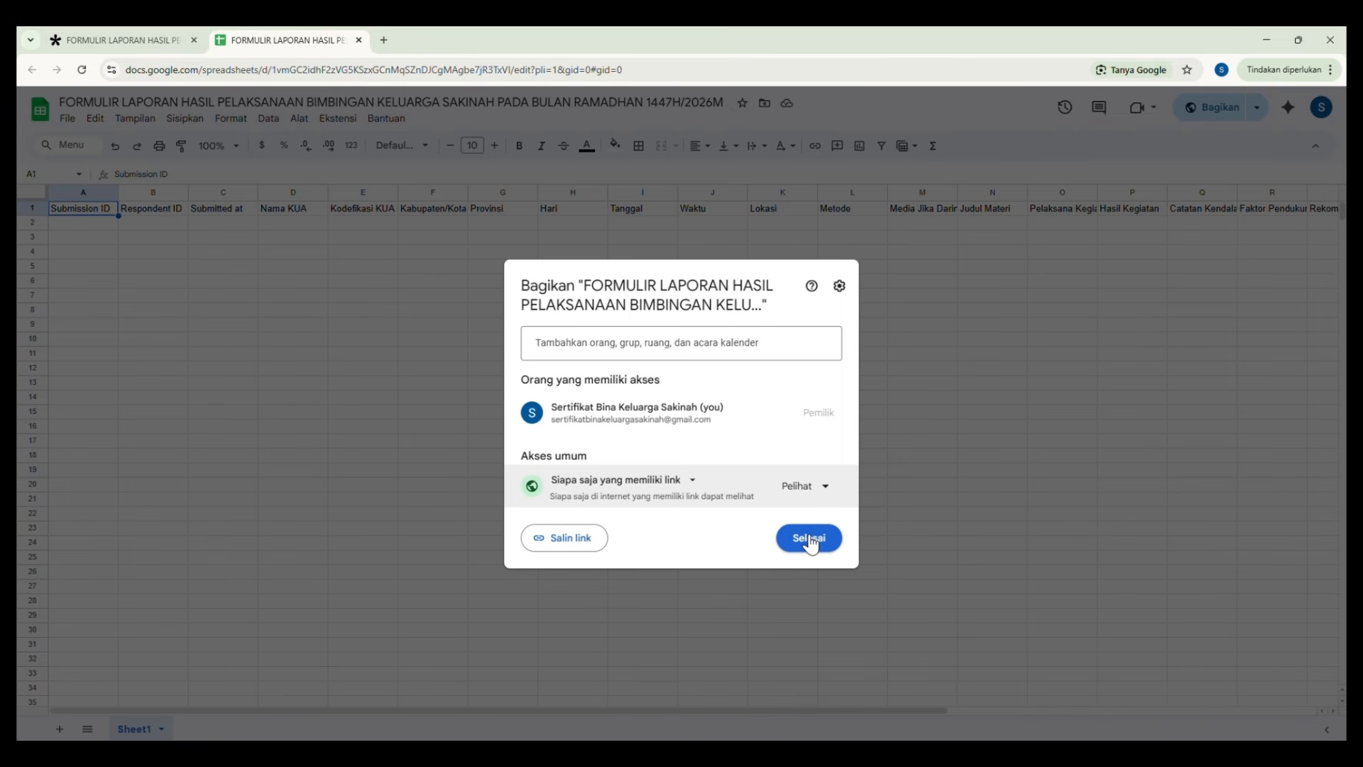
- Copy the spreadsheet's sharing link and finish the sharing settings
left_click(575, 550)
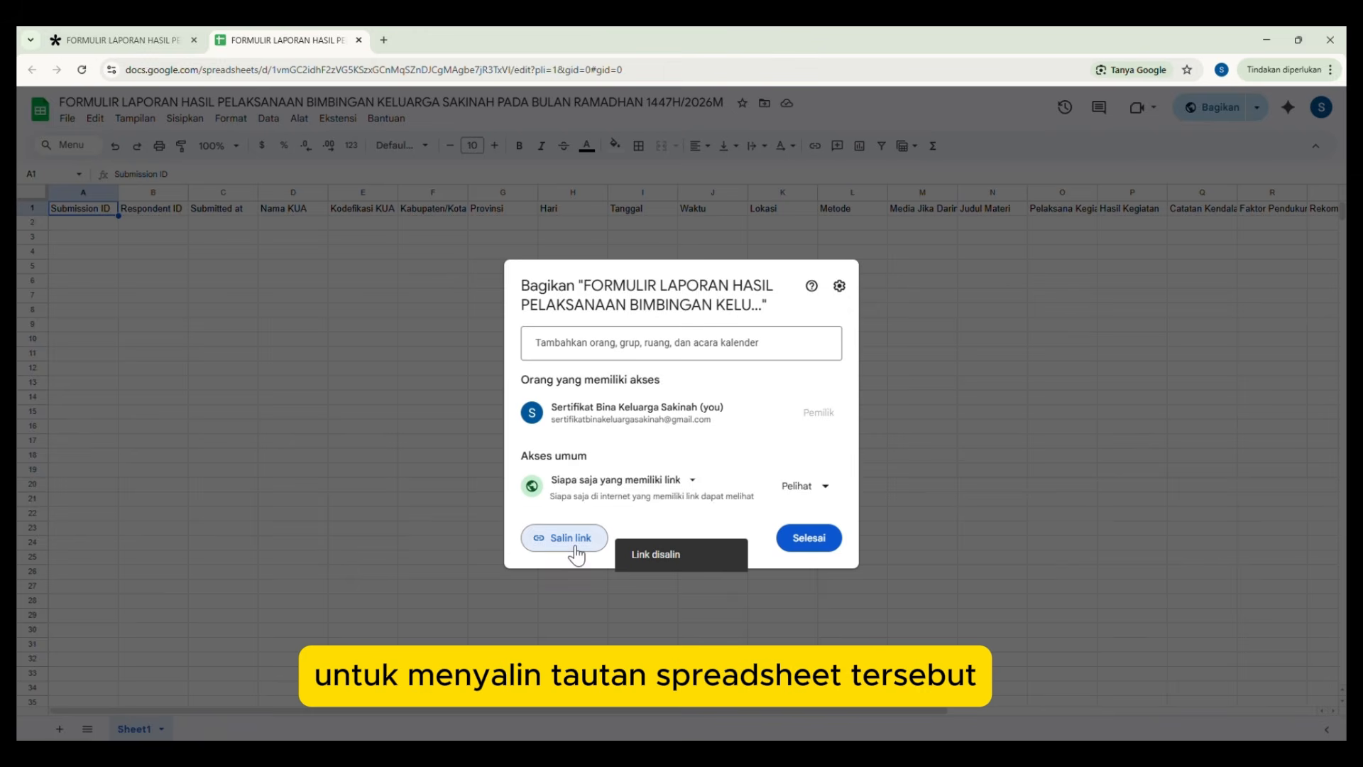
left_click(808, 540)
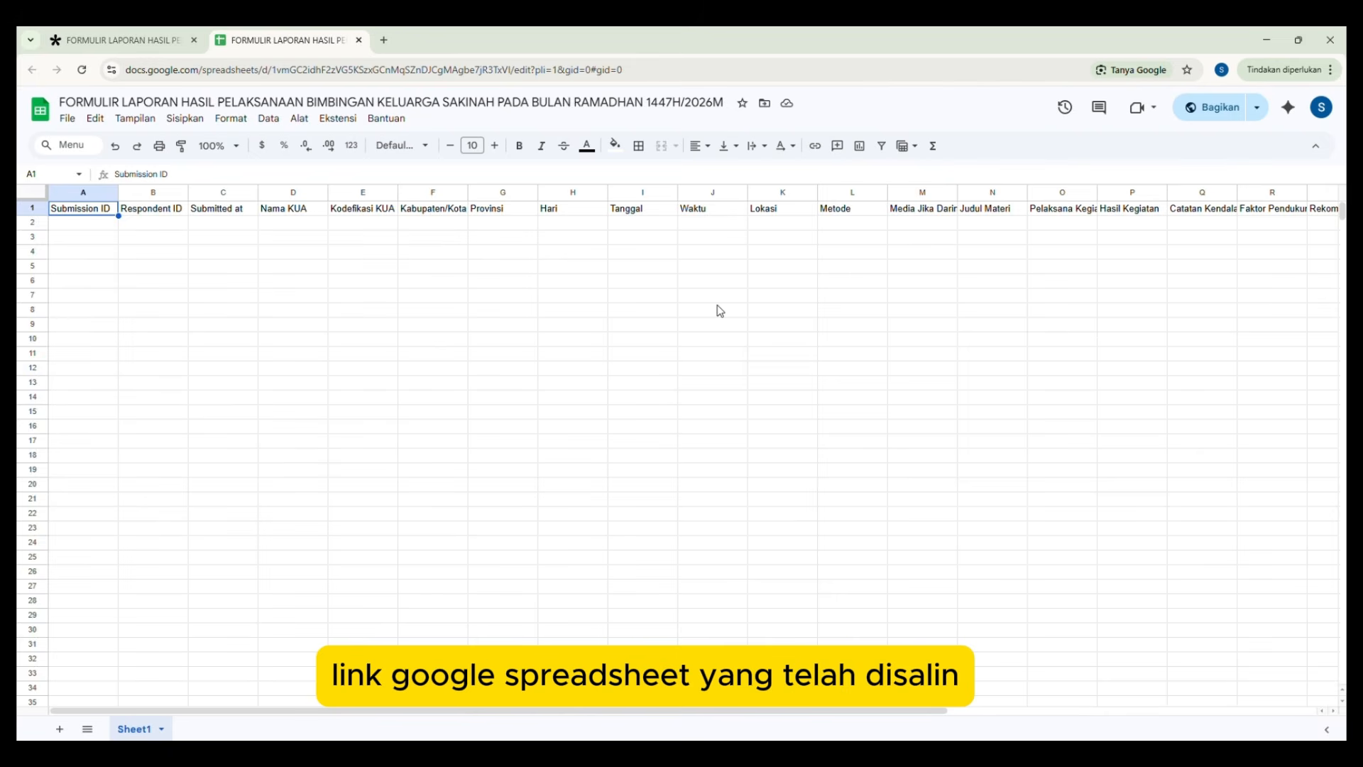